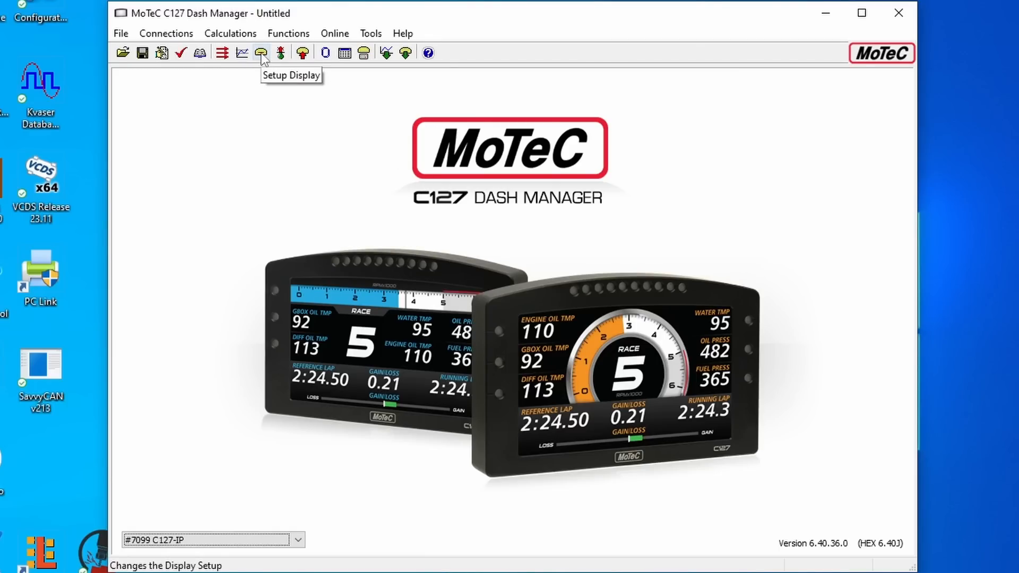
Open the display setup and remove the Internal Display (Fixed Layout) display
{"action": "left_click", "coordinate": [284, 34]}
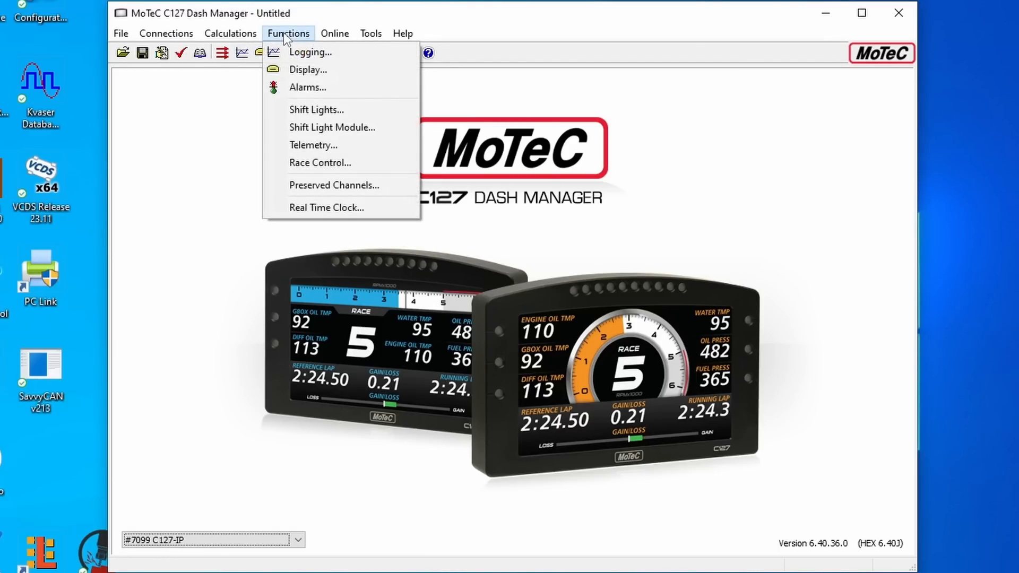
{"action": "left_click", "coordinate": [300, 70]}
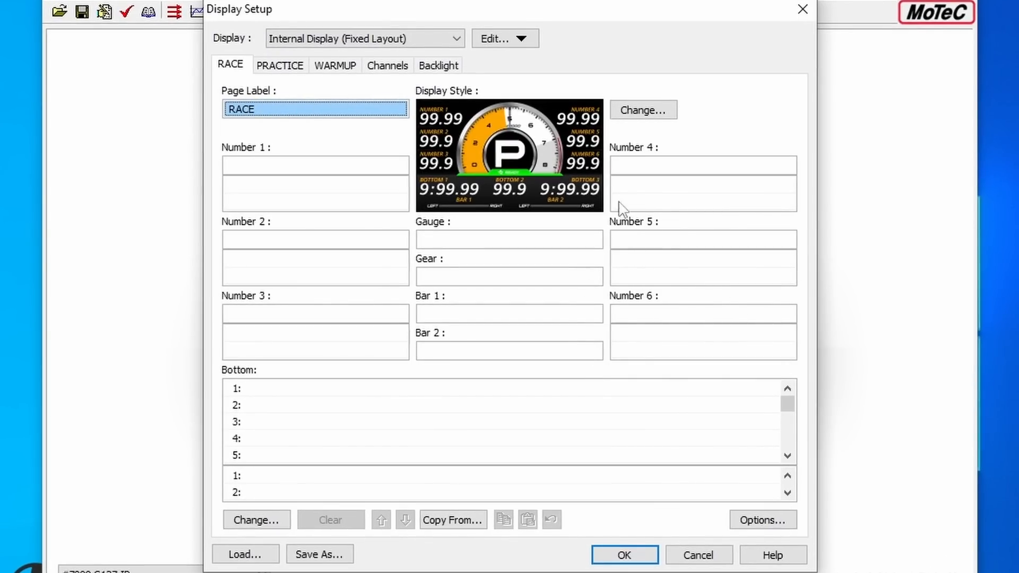
{"action": "left_click", "coordinate": [523, 39]}
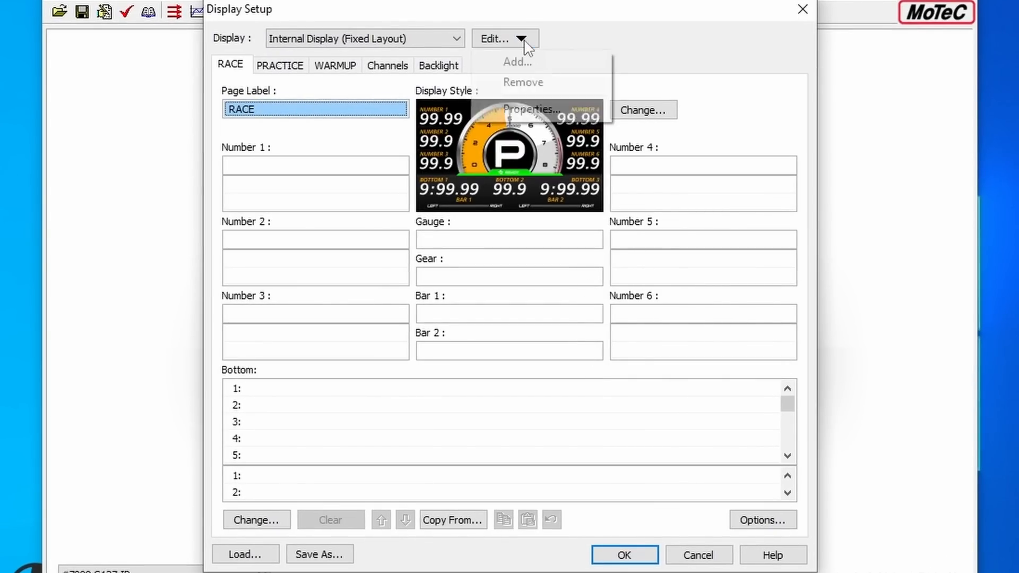
{"action": "left_click", "coordinate": [526, 85]}
{"action": "left_click", "coordinate": [585, 370]}
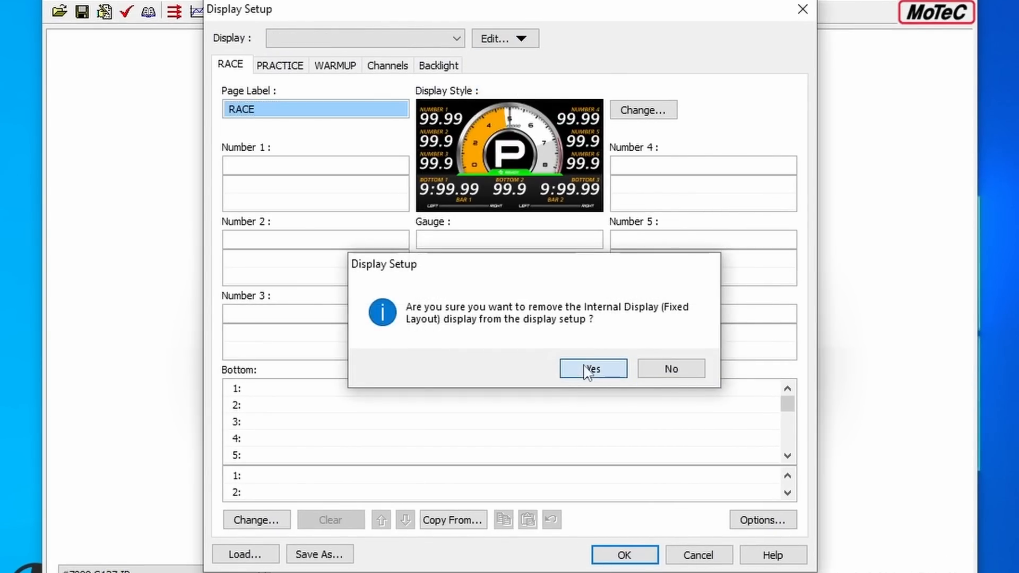
Add a display of type Internal Display (using Display Creator) named "C127 Ultima"
{"action": "left_click", "coordinate": [521, 39]}
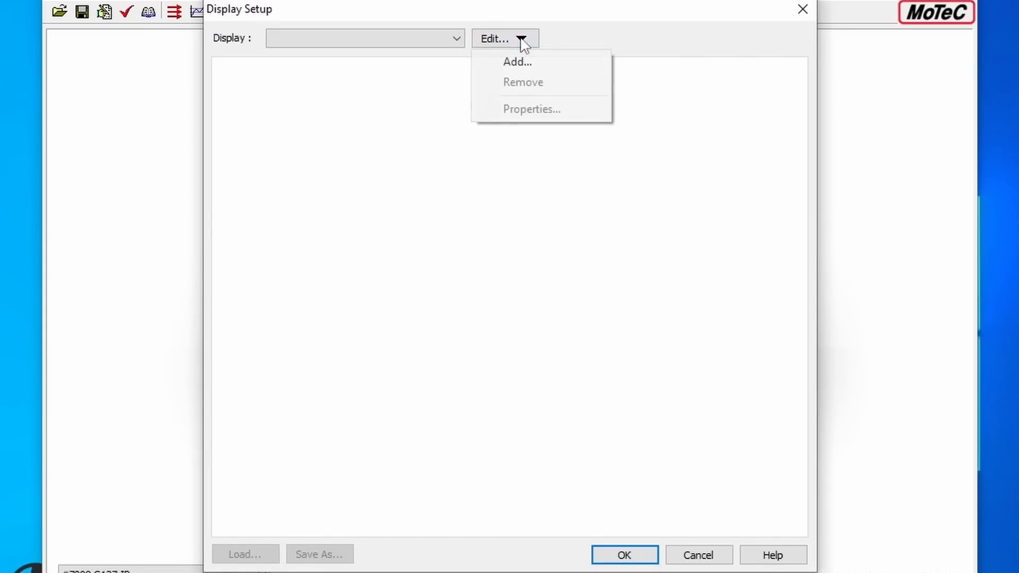
{"action": "left_click", "coordinate": [519, 62]}
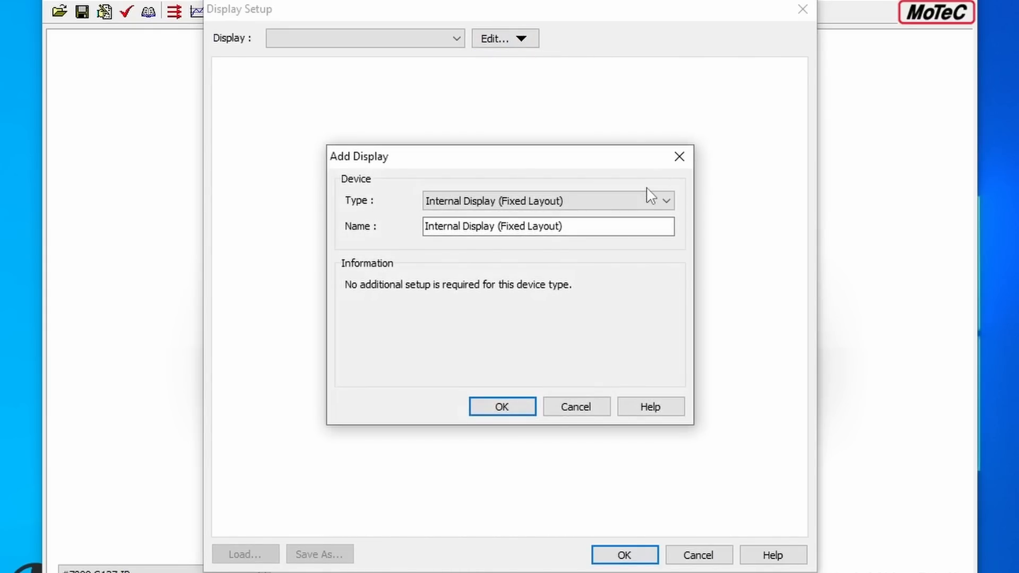
{"action": "left_click", "coordinate": [652, 197]}
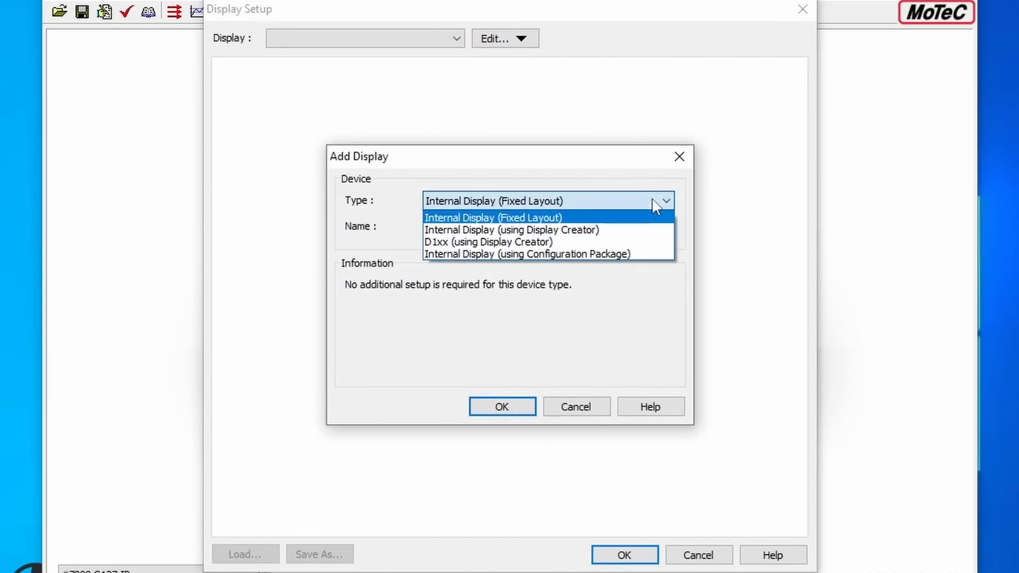
{"action": "left_click", "coordinate": [607, 231]}
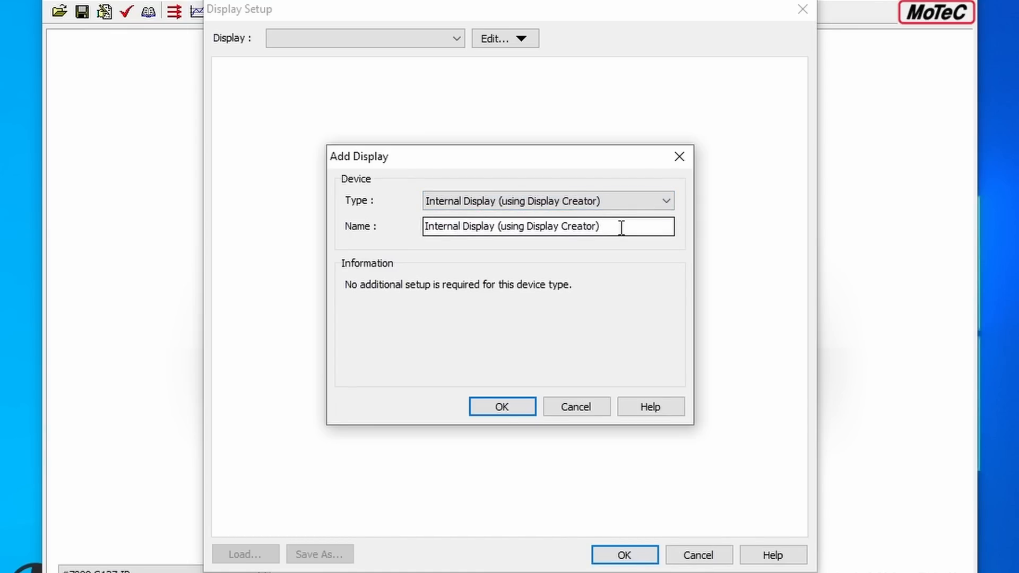
{"action": "left_click_drag", "start_coordinate": [608, 227], "coordinate": [322, 249]}
{"action": "type", "text": "C127 Ultima"}
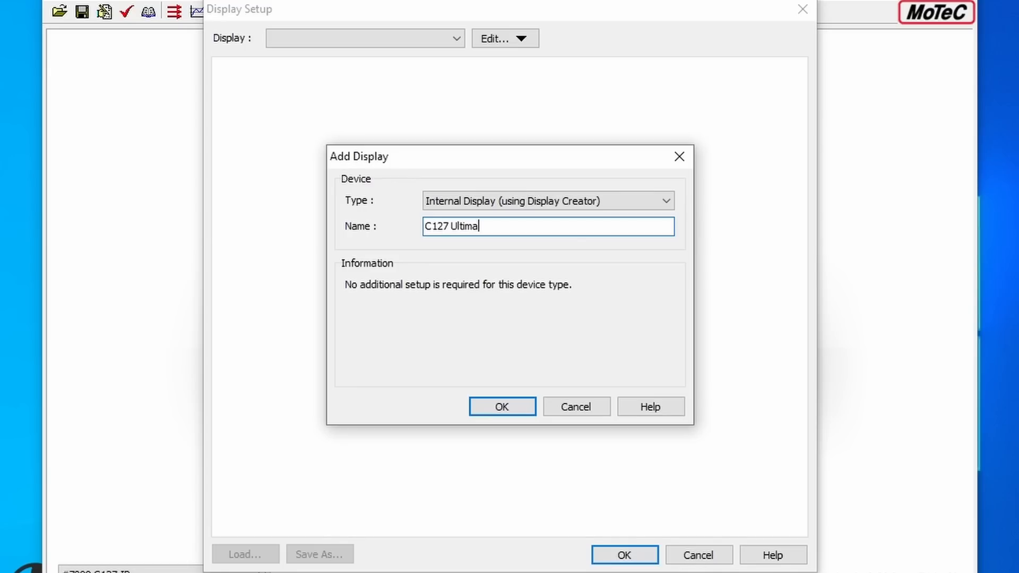
{"action": "left_click", "coordinate": [500, 412]}
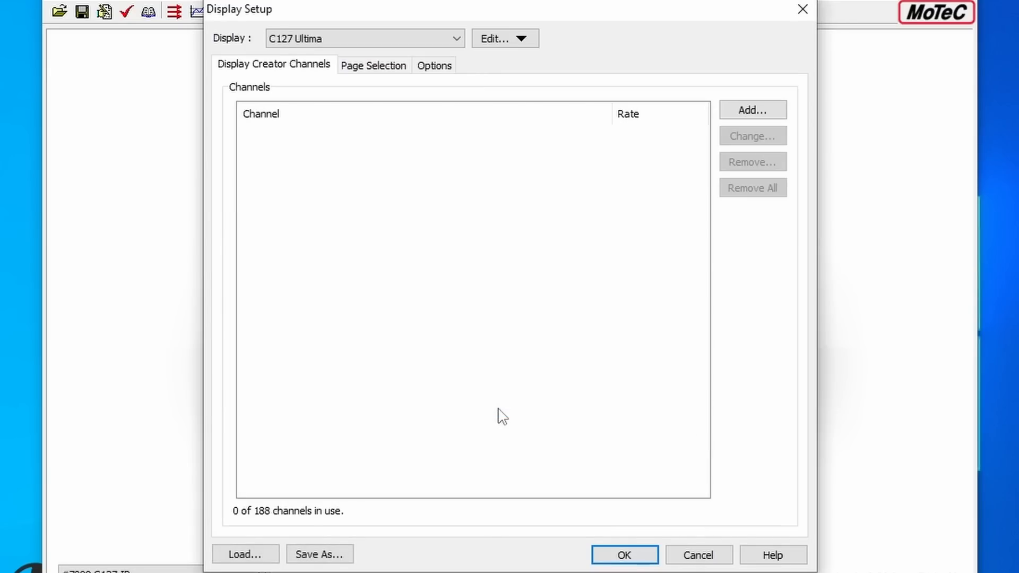
Set the number of pages to 2 for the C127 Ultima display and enable its Display Page output channel
{"action": "left_click", "coordinate": [366, 73]}
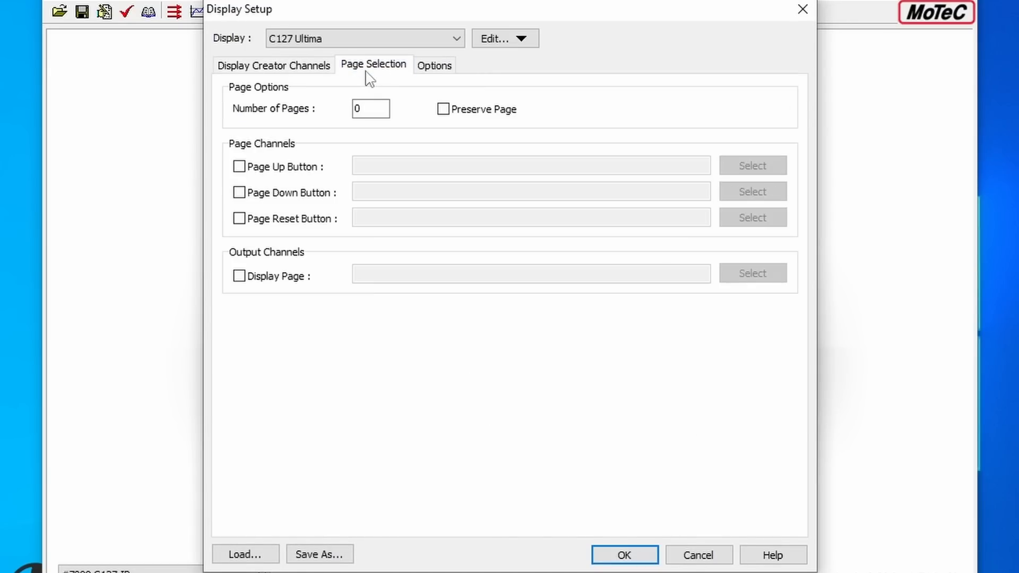
{"action": "double_click", "coordinate": [385, 108]}
{"action": "type", "text": "2"}
{"action": "left_click", "coordinate": [239, 277]}
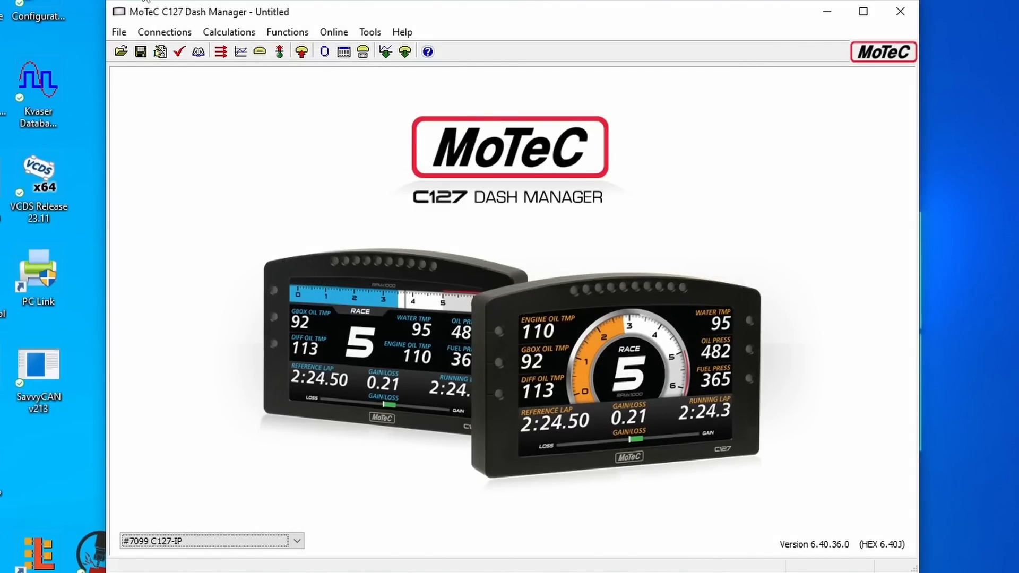
In the communications setup, enable relay to Display Creator on CAN 1 and CAN 2, and set the CAN 2 rate to 500K
{"action": "left_click", "coordinate": [157, 33]}
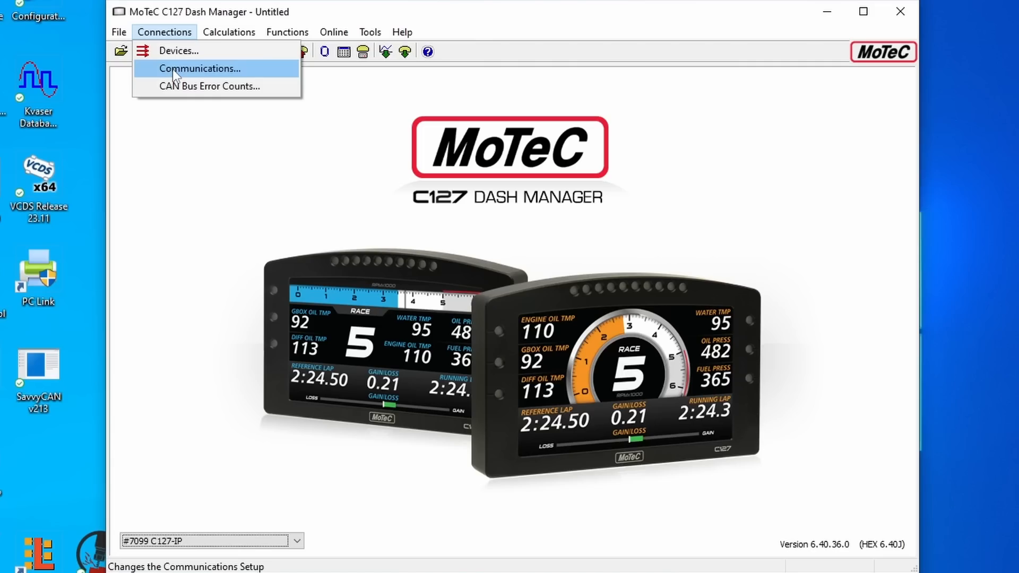
{"action": "left_click", "coordinate": [173, 69]}
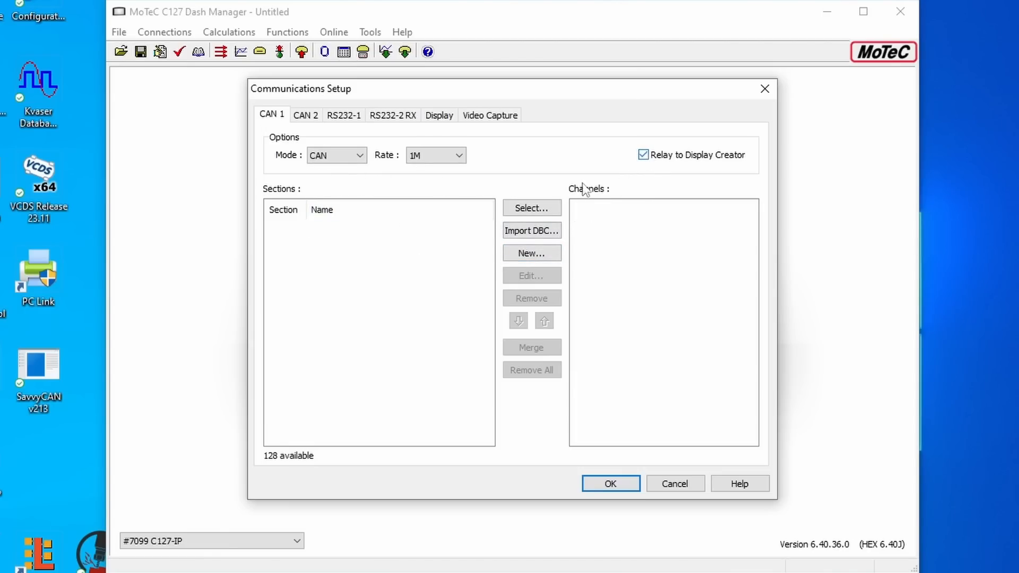
{"action": "left_click", "coordinate": [309, 117]}
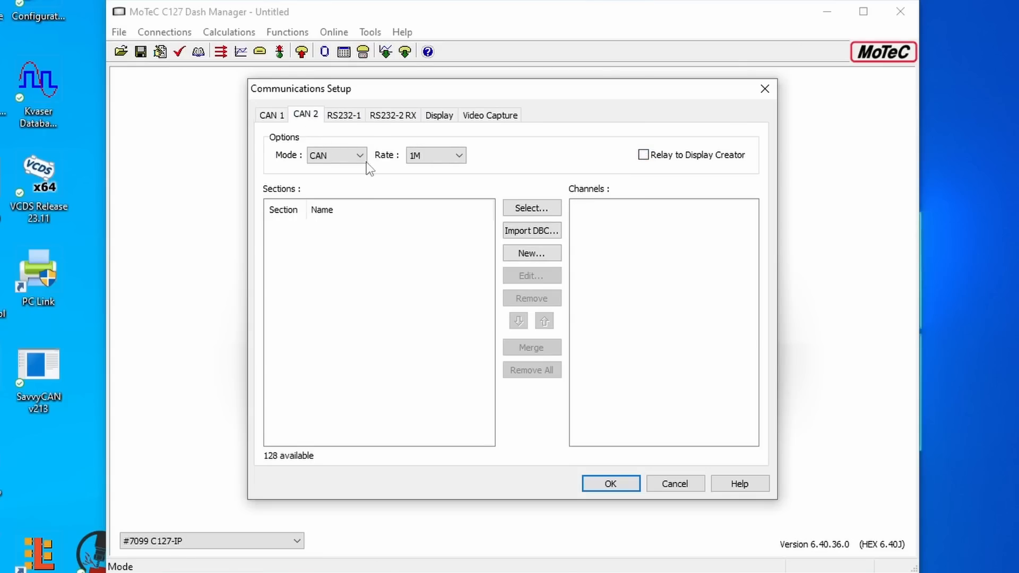
{"action": "left_click", "coordinate": [456, 165]}
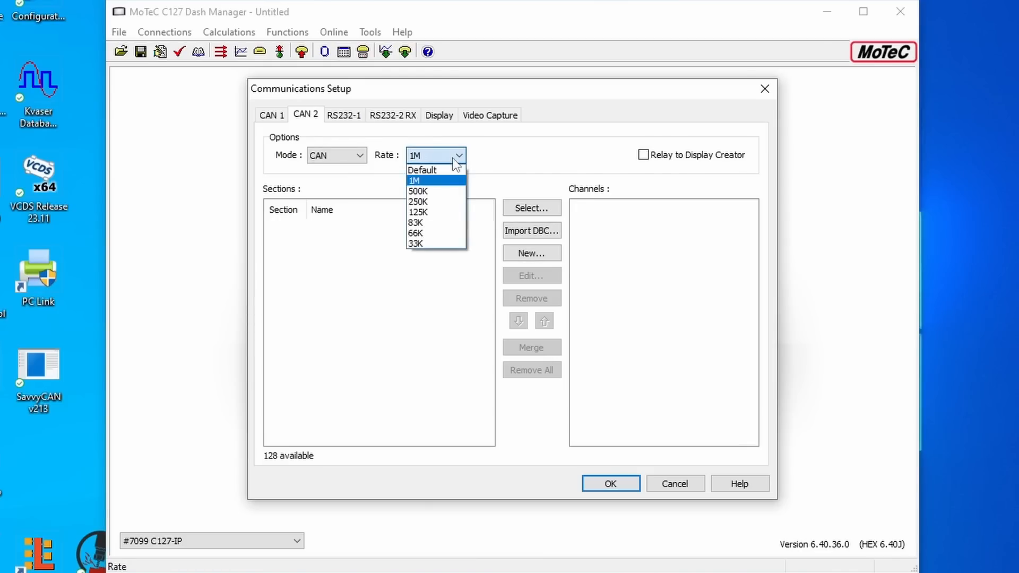
{"action": "left_click", "coordinate": [419, 192]}
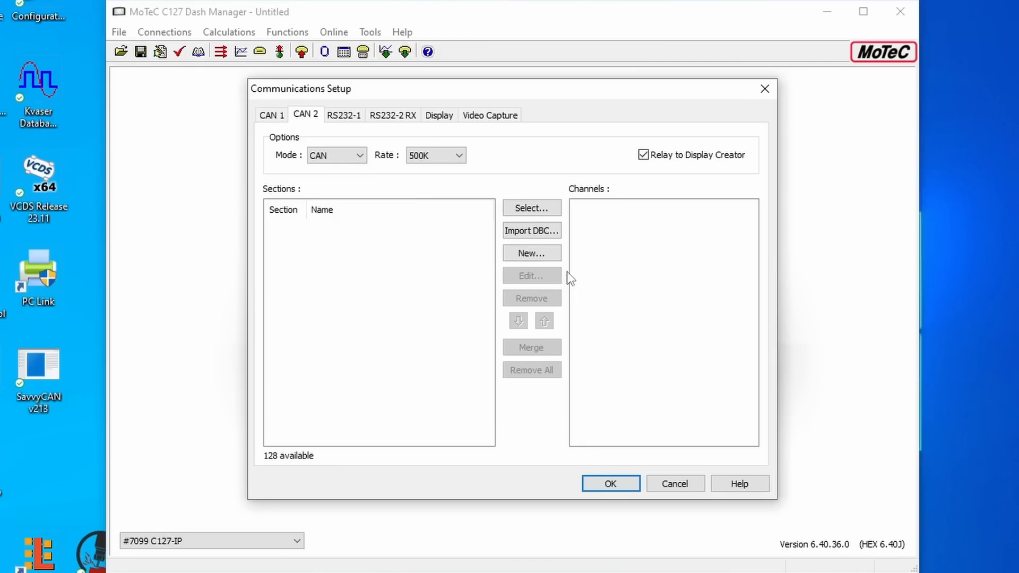
Import the DBC file UltimaEVO-DBC-YouTube.dbc from Downloads into CAN 2
{"action": "left_click", "coordinate": [539, 229]}
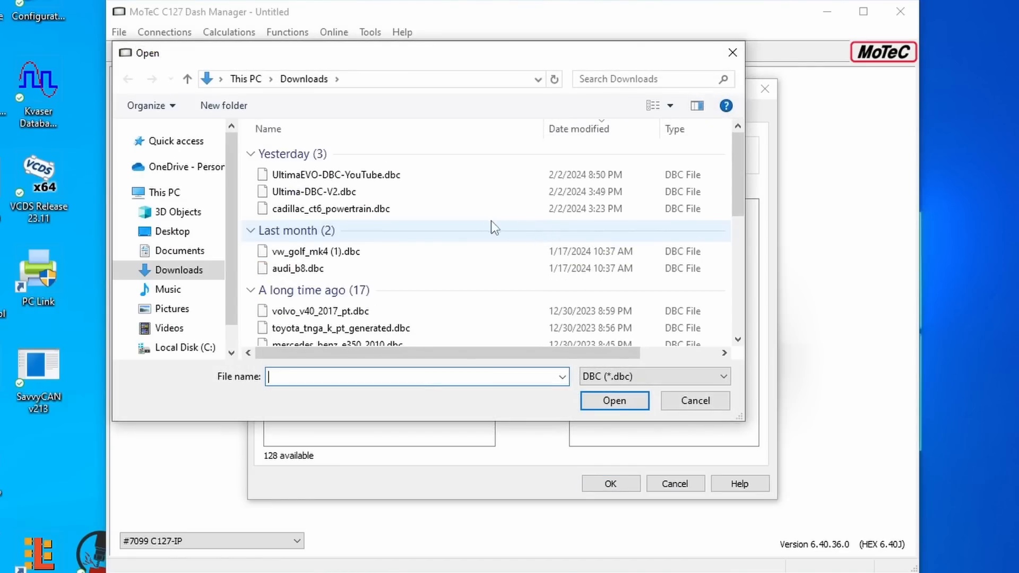
{"action": "left_click", "coordinate": [355, 177]}
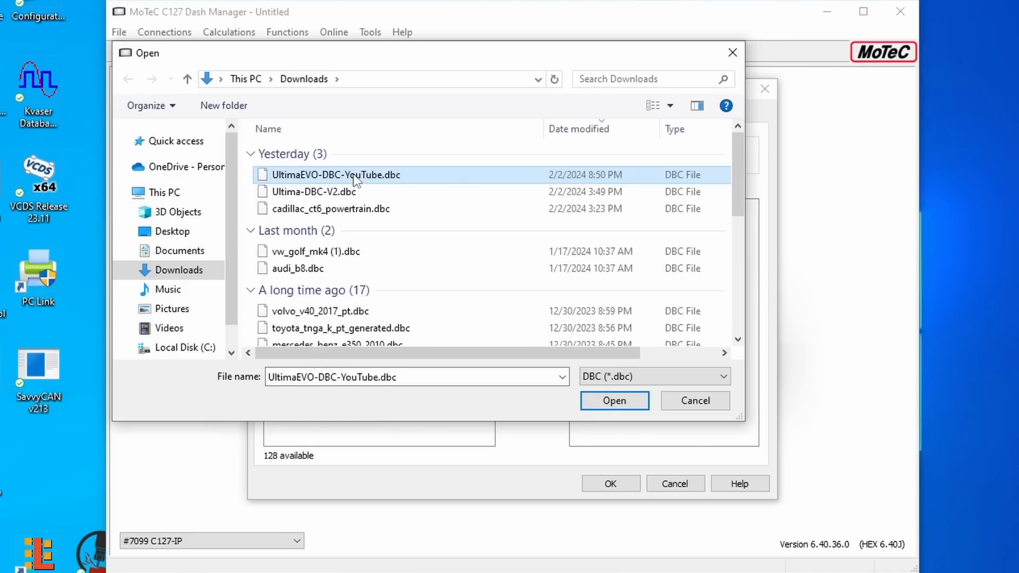
{"action": "left_click", "coordinate": [614, 402]}
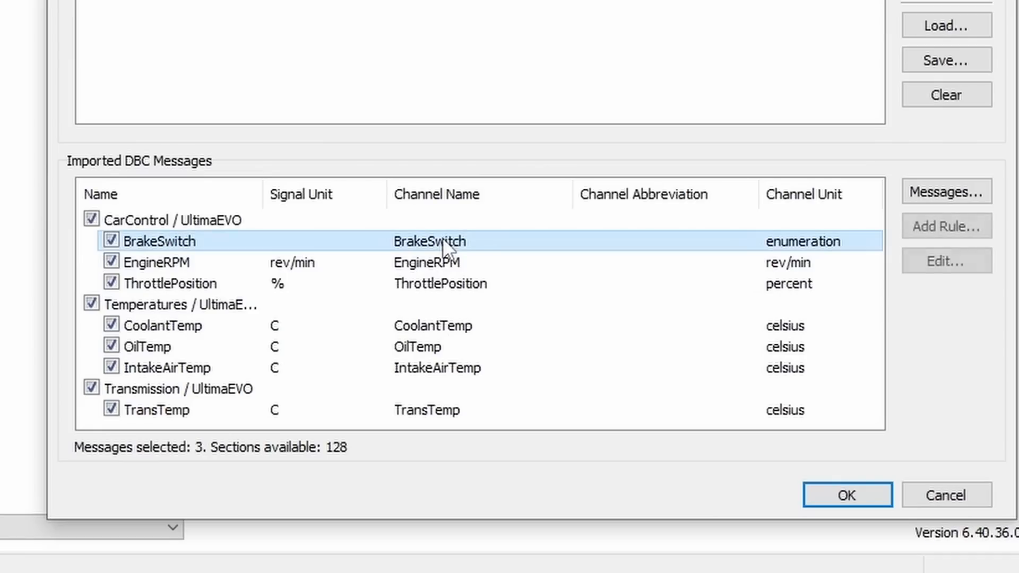
Search the channel list for "brake state" as an alternative for the BrakeSwitch signal, and leave the signal editor without changes
{"action": "left_click", "coordinate": [442, 238]}
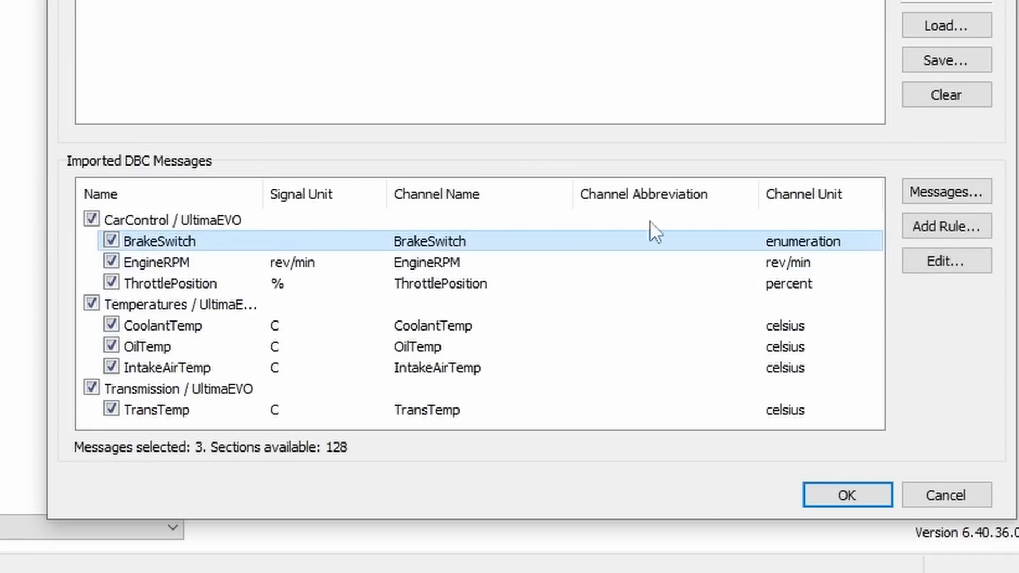
{"action": "left_click", "coordinate": [936, 259]}
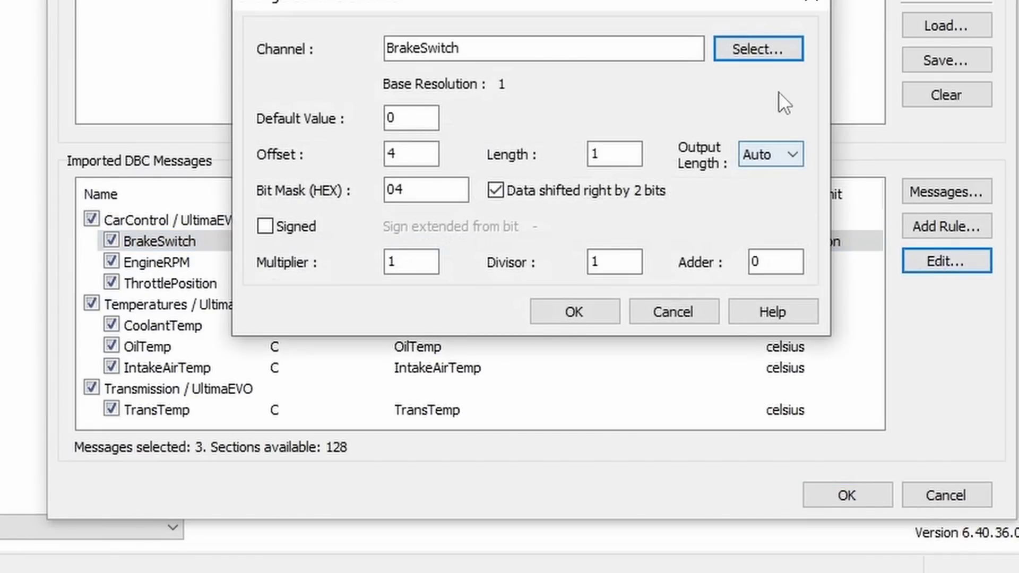
{"action": "left_click", "coordinate": [770, 51]}
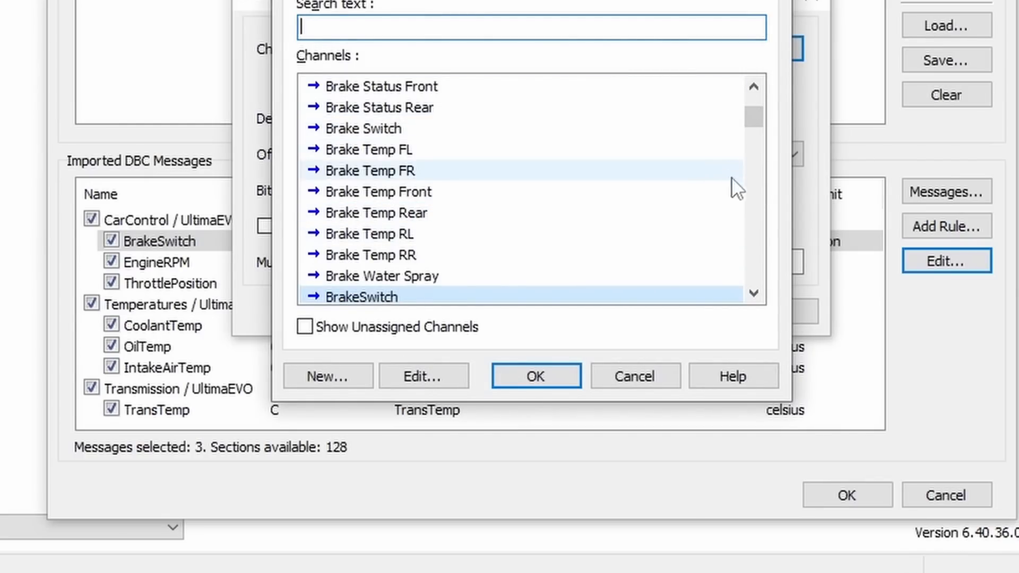
{"action": "left_click", "coordinate": [752, 237]}
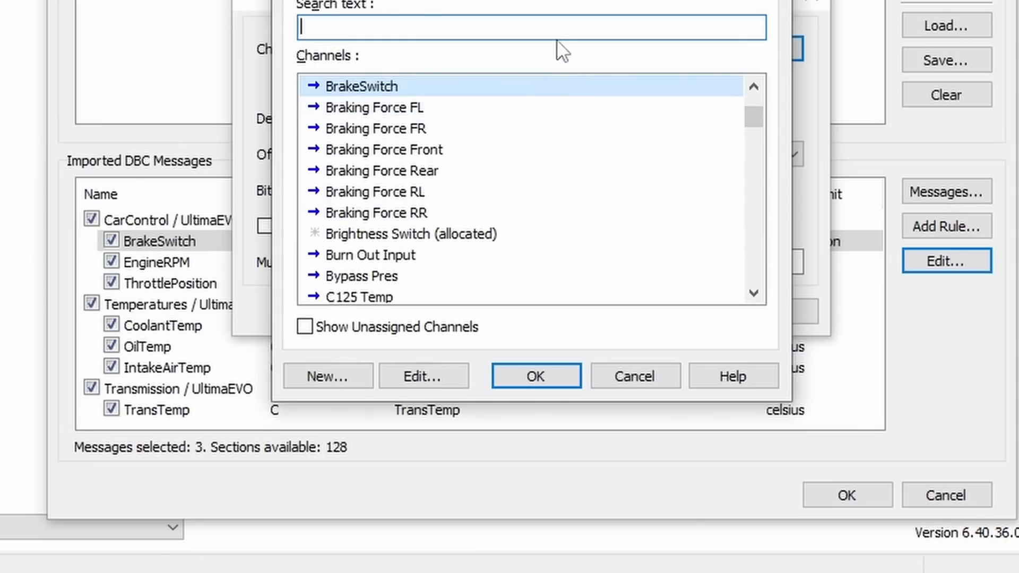
{"action": "type", "text": "brake state"}
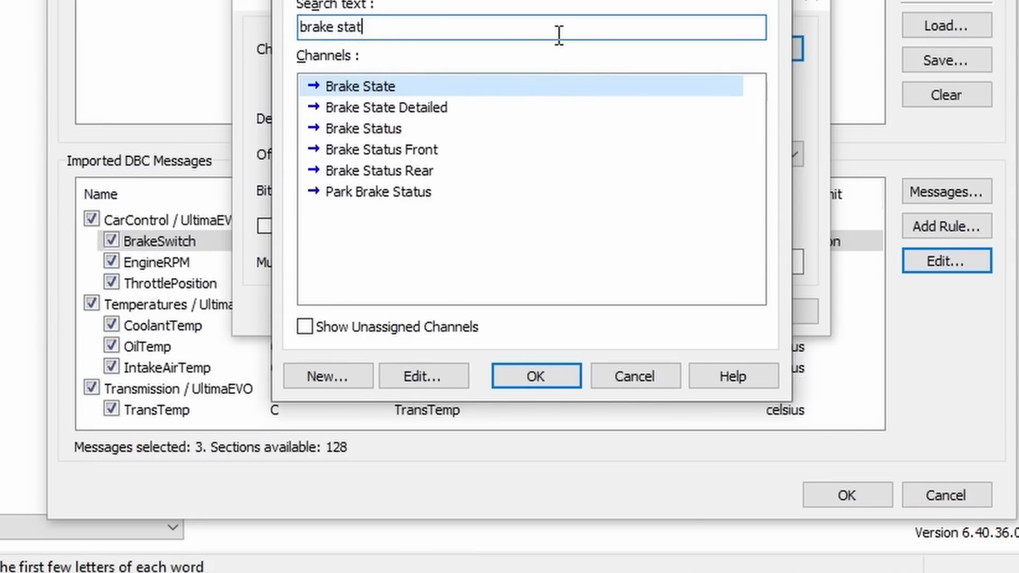
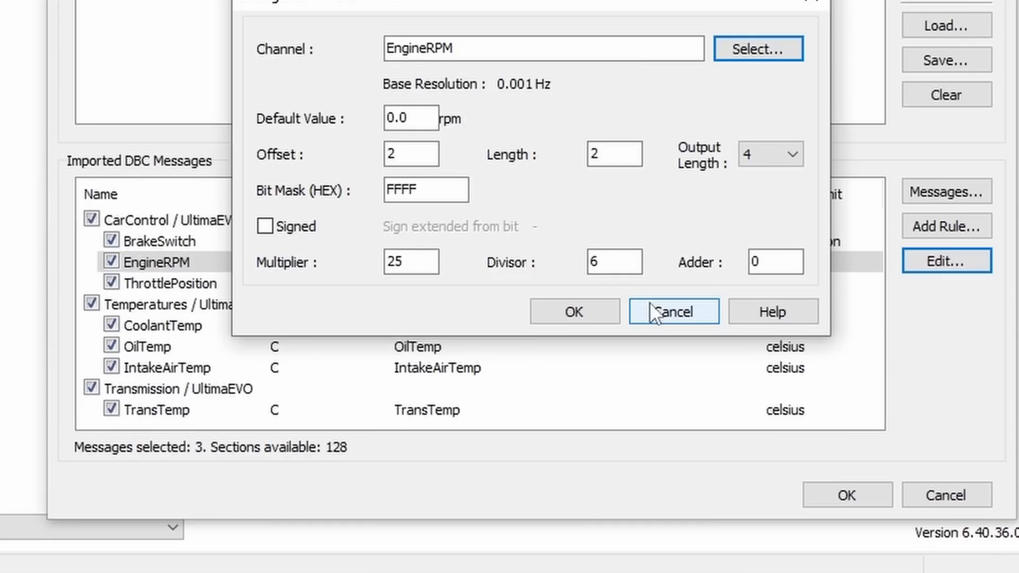
{"action": "left_click", "coordinate": [654, 308]}
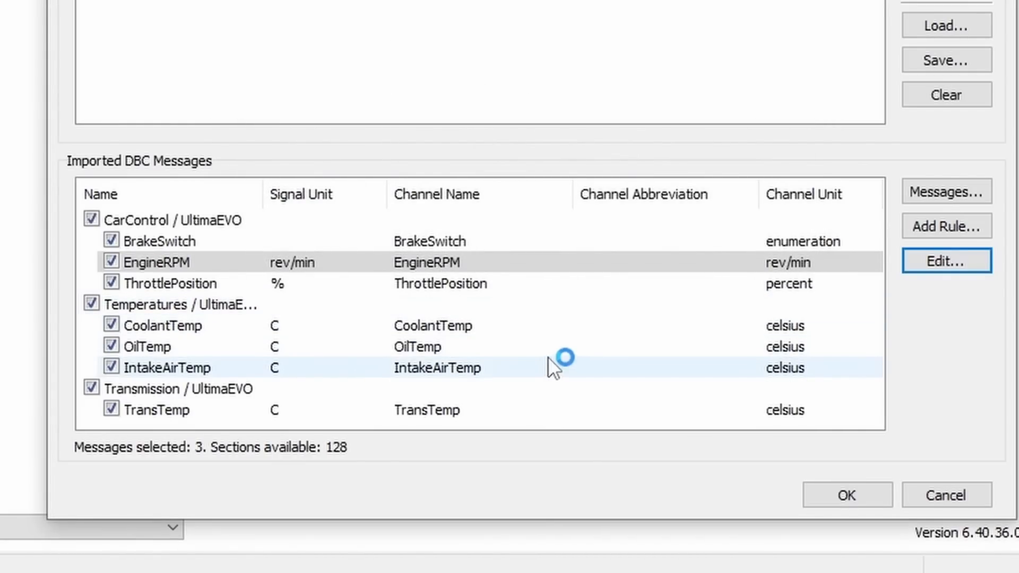
Accept the imported DBC messages and review the BrakeSwitch, EngineRPM and ThrottlePosition channels received by the CarControl 0x105 section
{"action": "left_click", "coordinate": [851, 492]}
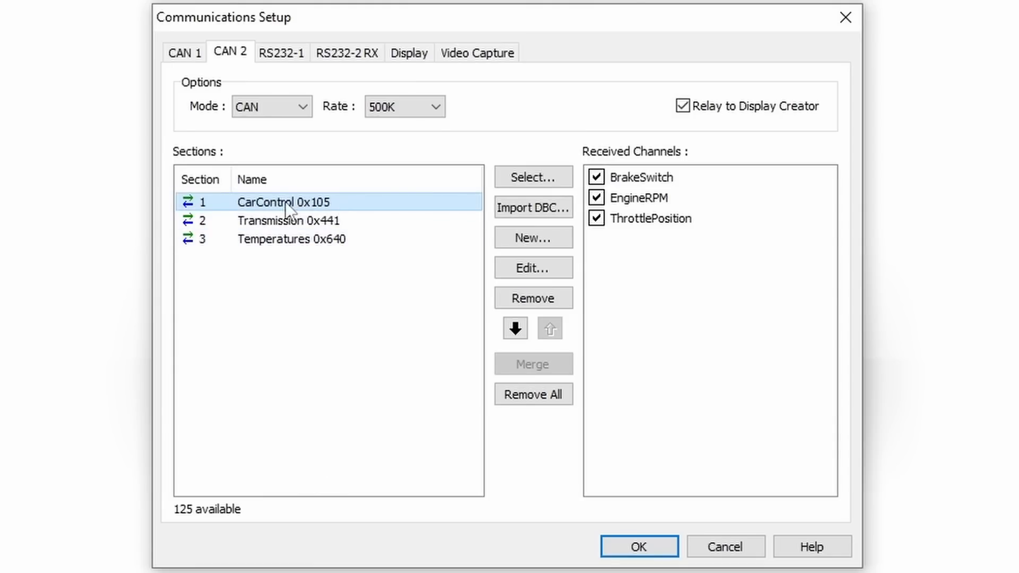
{"action": "left_click", "coordinate": [653, 176]}
{"action": "left_click", "coordinate": [652, 196]}
{"action": "left_click", "coordinate": [652, 218]}
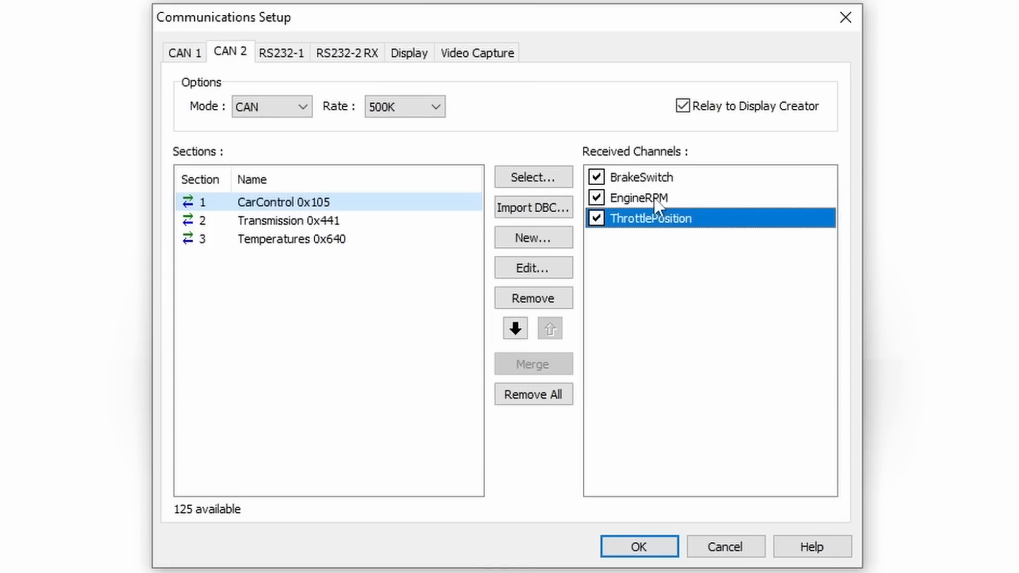
Open the EngineRPM received channel of the CarControl 0x105 section for changing
{"action": "left_click", "coordinate": [654, 198]}
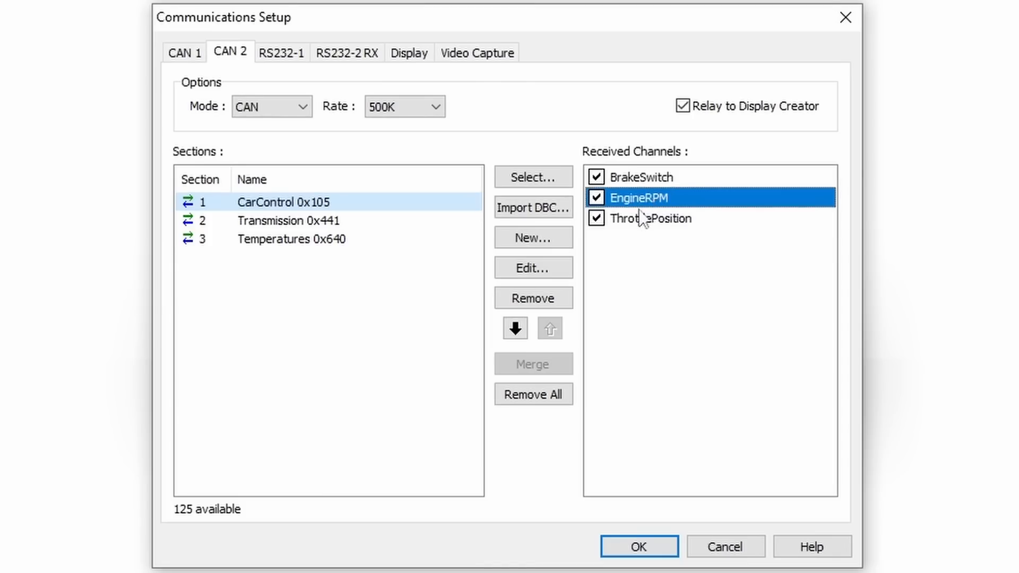
{"action": "left_click", "coordinate": [549, 268]}
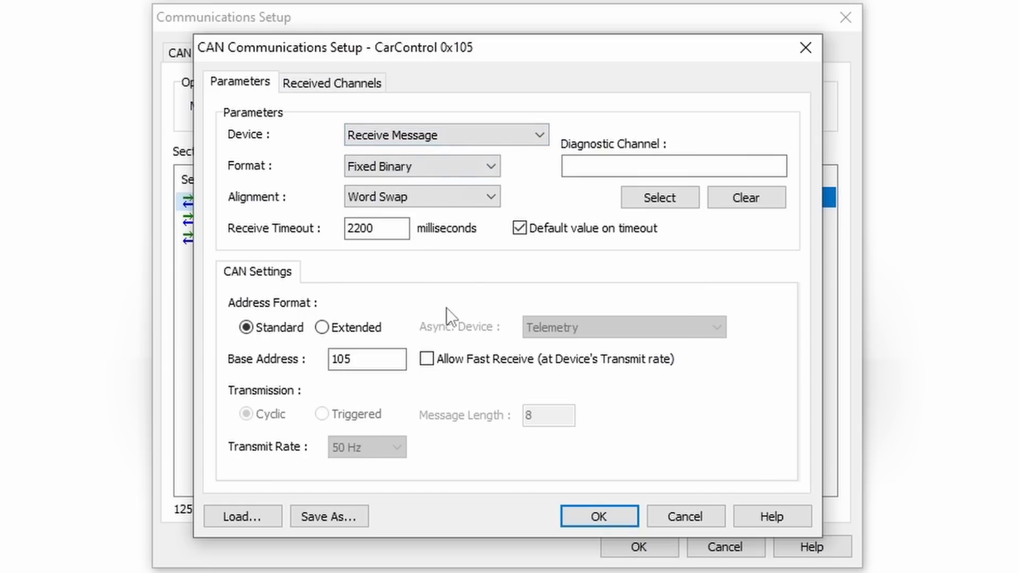
{"action": "left_click", "coordinate": [318, 86]}
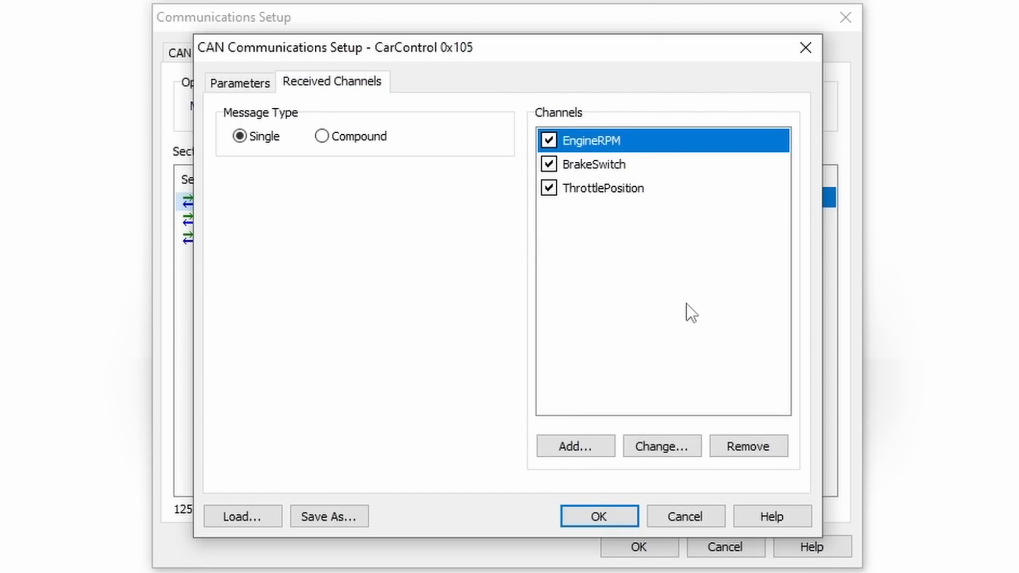
{"action": "left_click", "coordinate": [663, 444]}
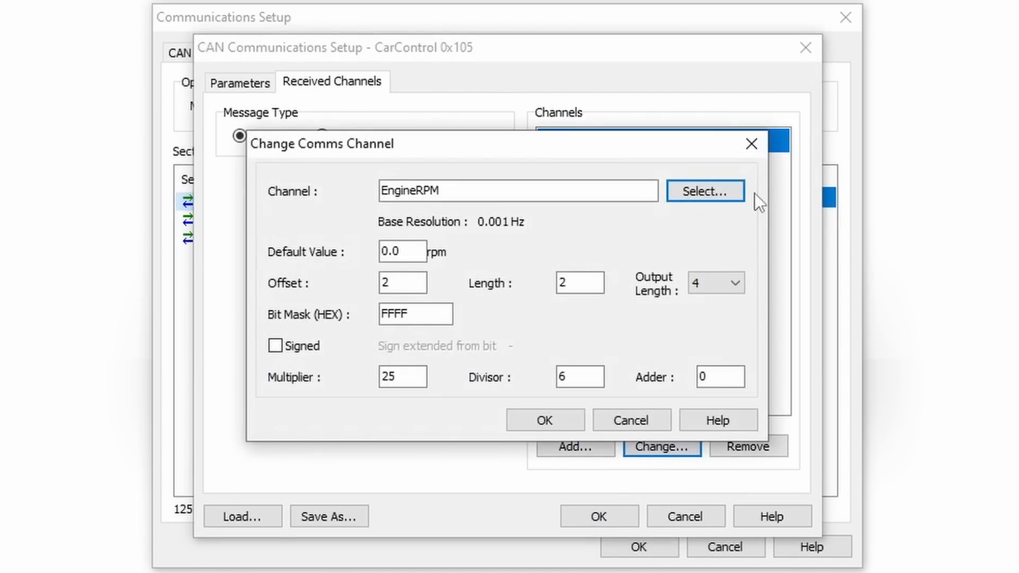
Search the channel list for "engine sp" and "engine rpm" as alternatives for the EngineRPM signal
{"action": "left_click", "coordinate": [722, 187]}
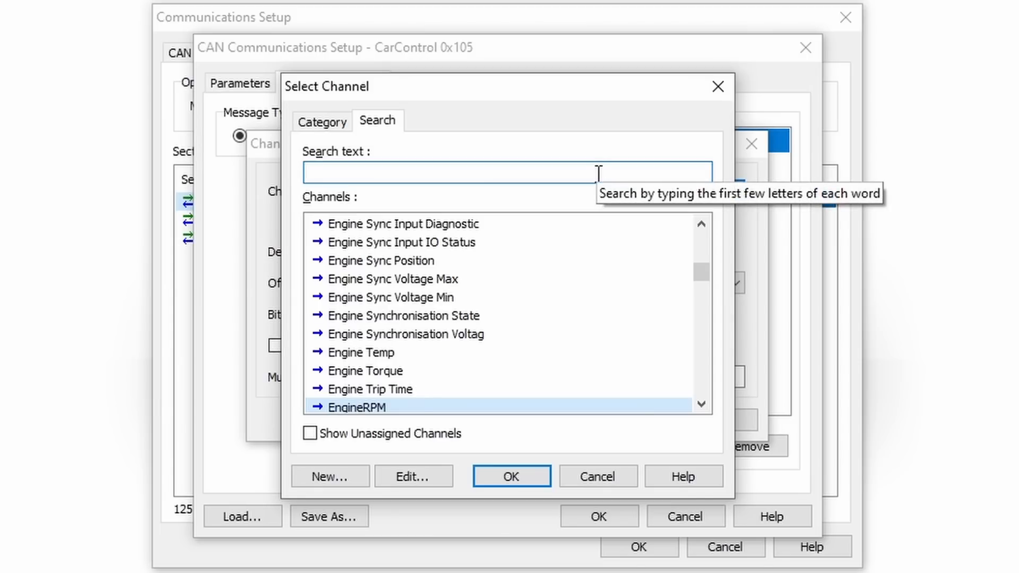
{"action": "type", "text": "engine"}
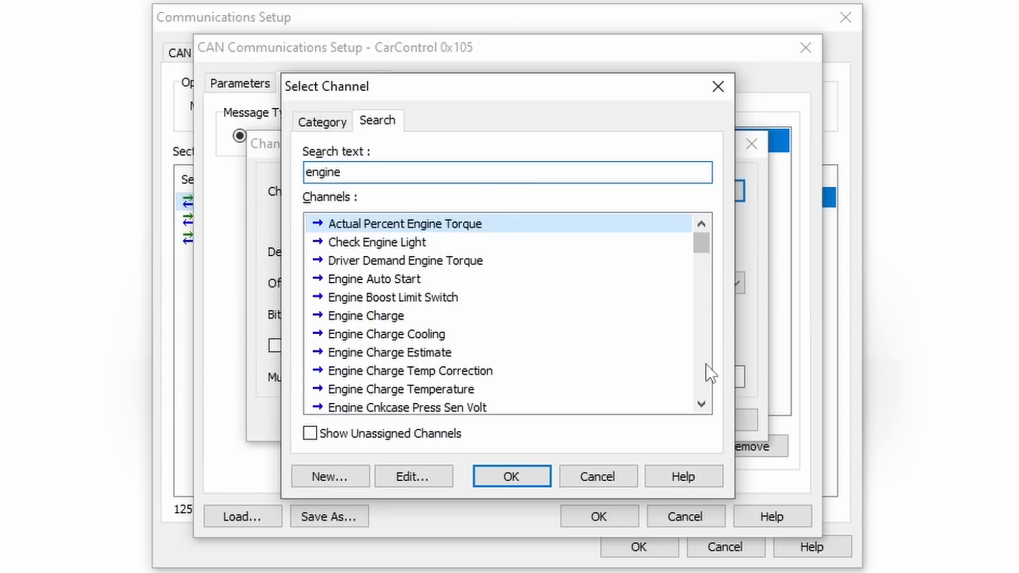
{"action": "type", "text": "sp"}
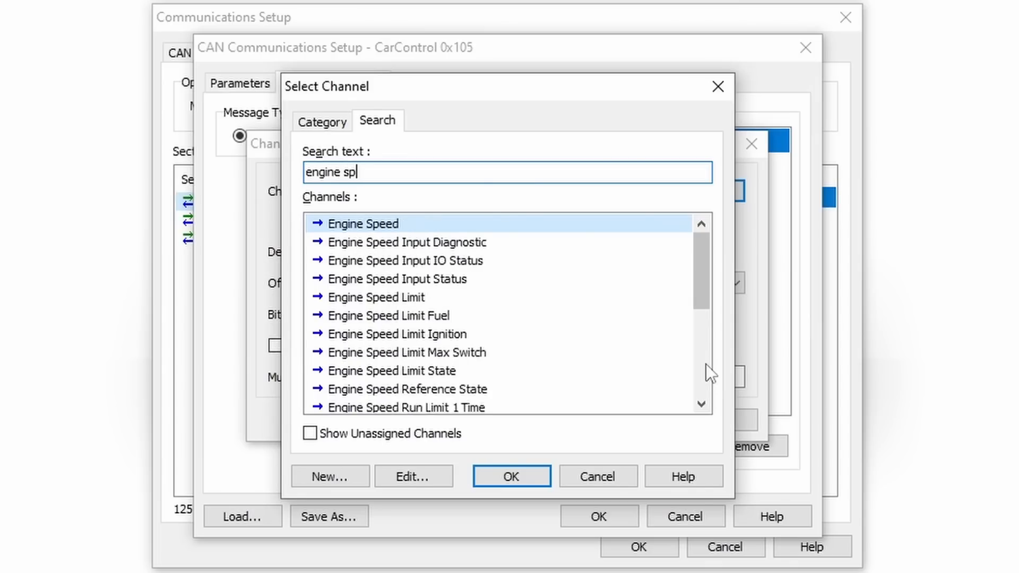
{"action": "type", "text": "e"}
{"action": "key", "text": "BackSpace"}
{"action": "key", "text": "BackSpace"}
{"action": "key", "text": "BackSpace"}
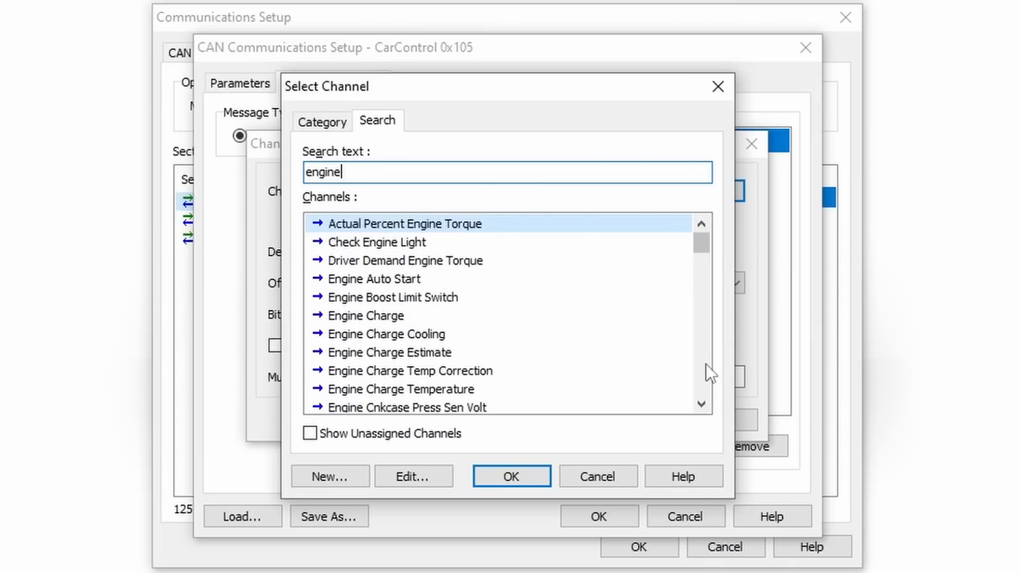
{"action": "type", "text": "rpm"}
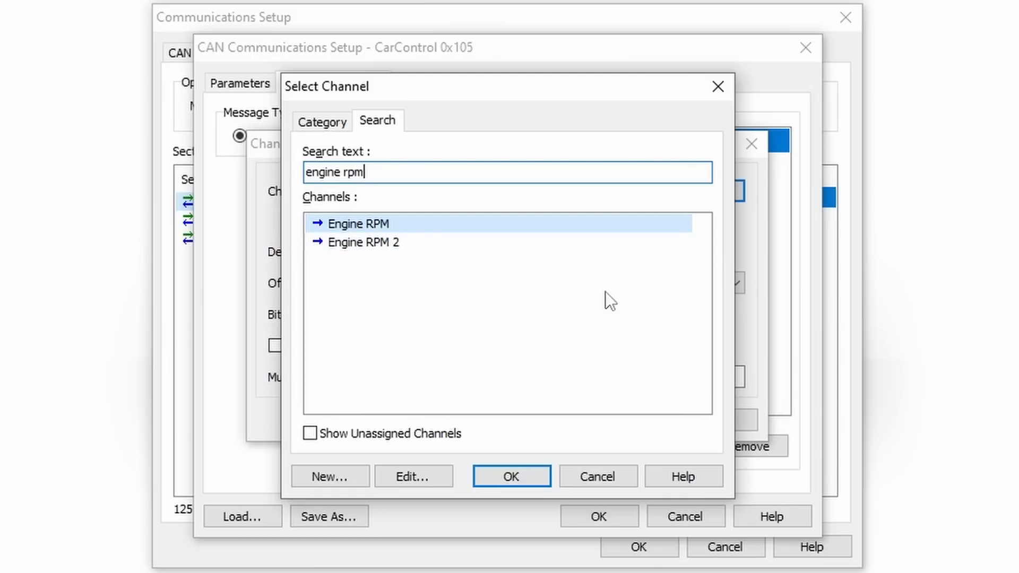
Leave the channel selection and the CarControl 0x105 editor without changes, and accept the communications setup
{"action": "left_click", "coordinate": [609, 476]}
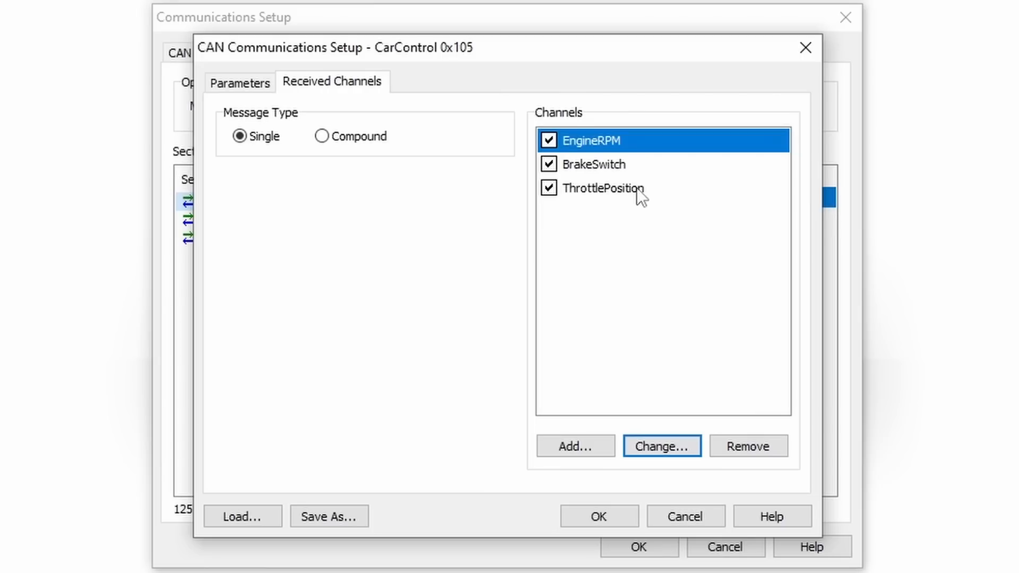
{"action": "left_click", "coordinate": [677, 523]}
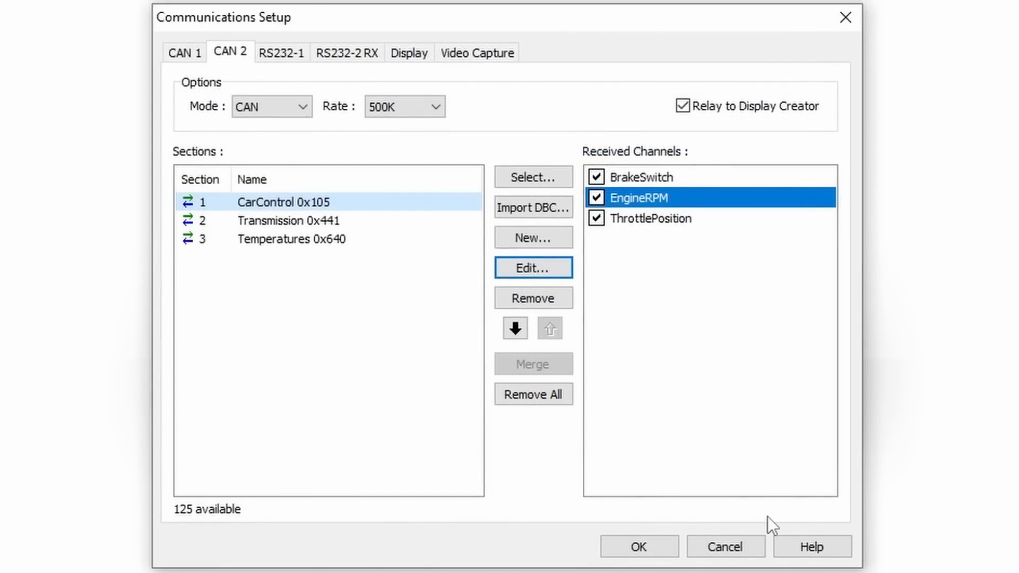
{"action": "left_click", "coordinate": [639, 545]}
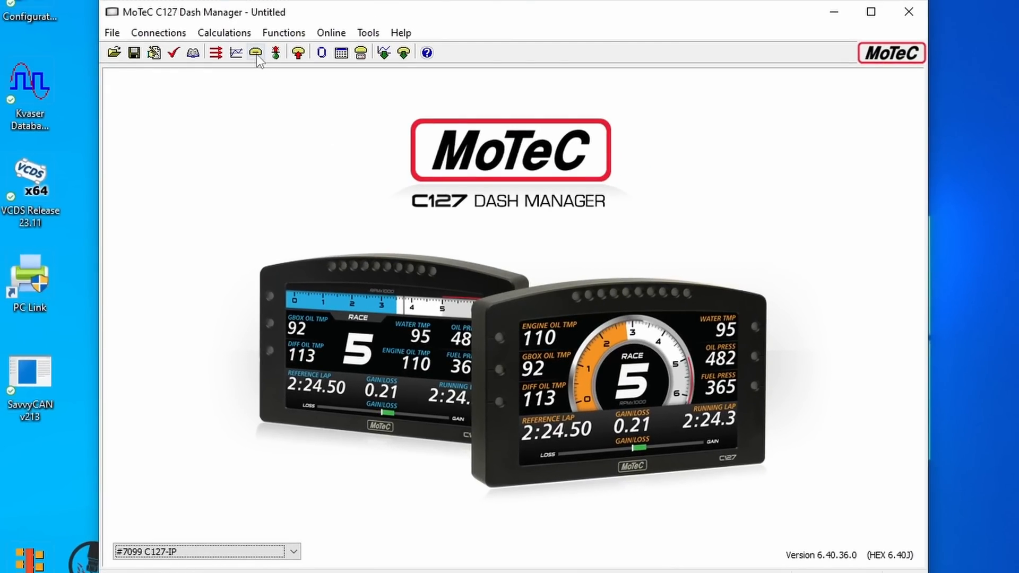
In the C127 Ultima display setup, select all available channels from 5V Aux Supply to TransTemp for Display Creator
{"action": "left_click", "coordinate": [255, 52]}
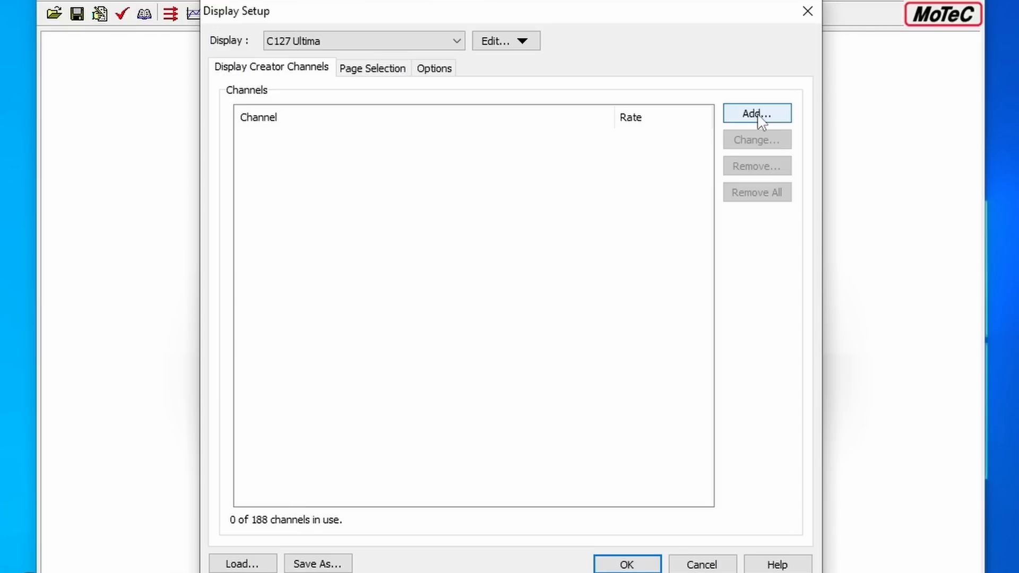
{"action": "left_click", "coordinate": [762, 121]}
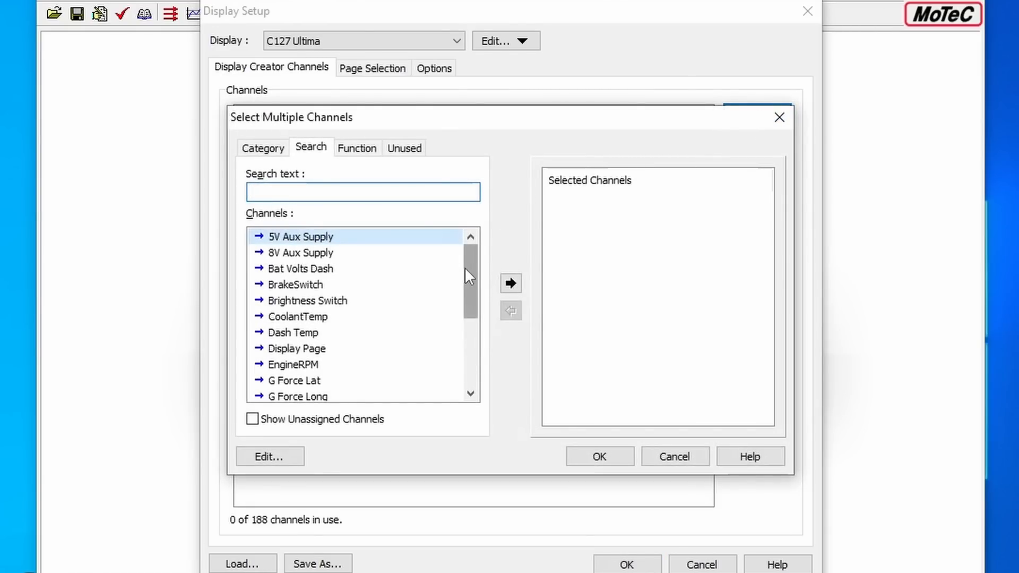
{"action": "left_click_drag", "start_coordinate": [464, 266], "coordinate": [462, 241]}
{"action": "left_click", "coordinate": [326, 319]}
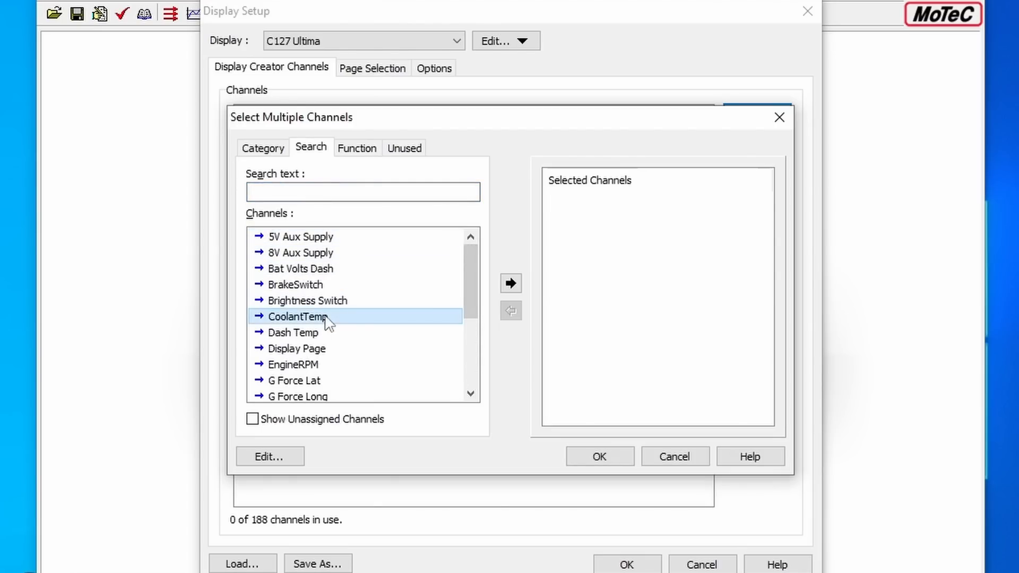
{"action": "left_click", "coordinate": [304, 334]}
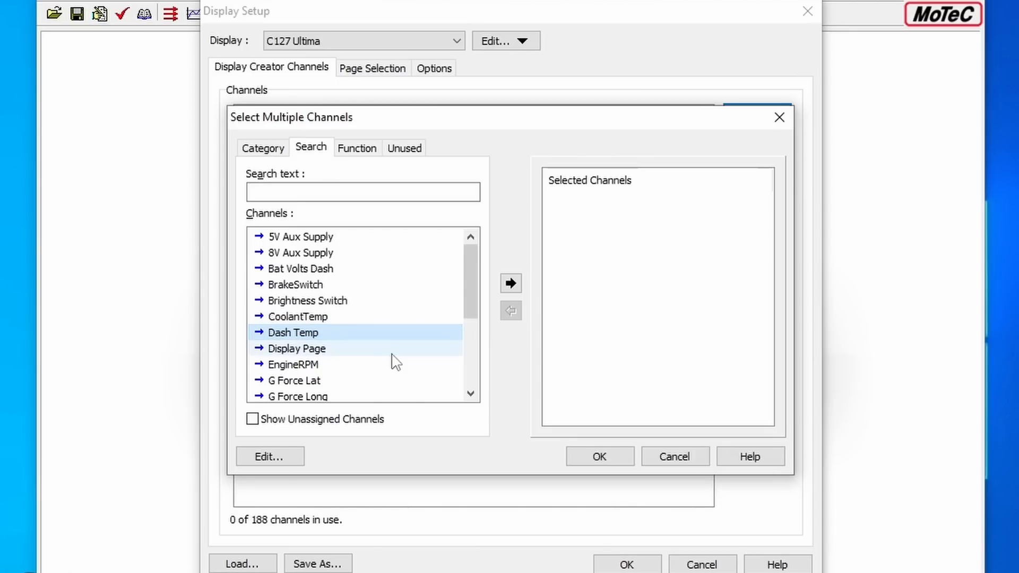
{"action": "left_click", "coordinate": [296, 366]}
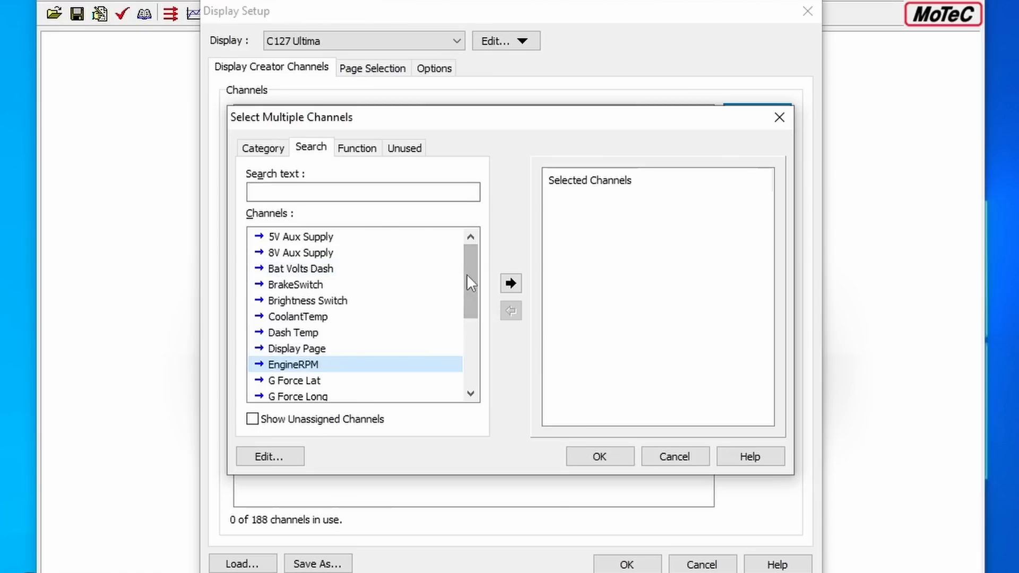
{"action": "left_click_drag", "start_coordinate": [468, 282], "coordinate": [493, 181]}
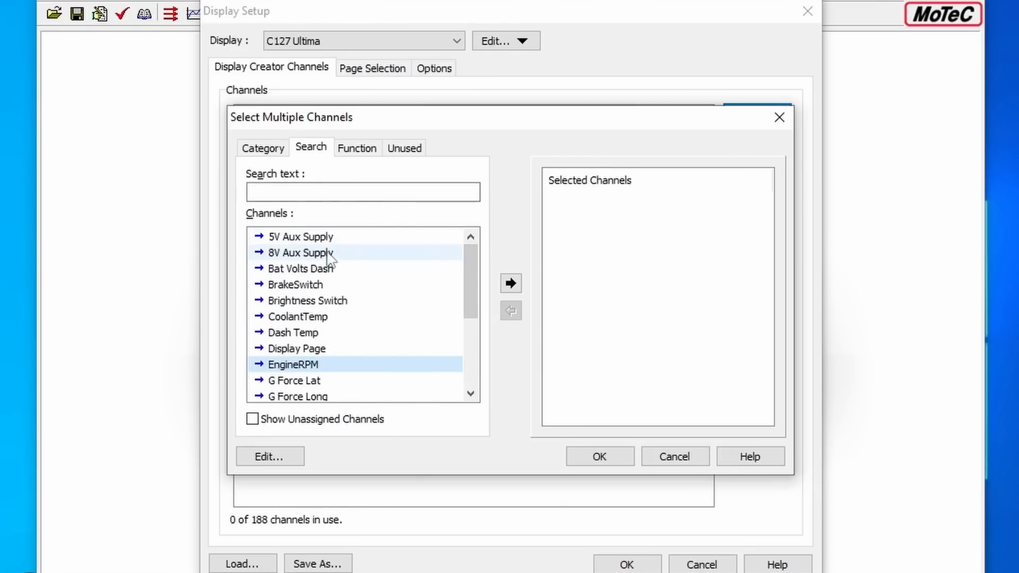
{"action": "left_click", "coordinate": [329, 237]}
{"action": "scroll", "coordinate": [472, 392], "scroll_direction": "down", "scroll_amount": 4}
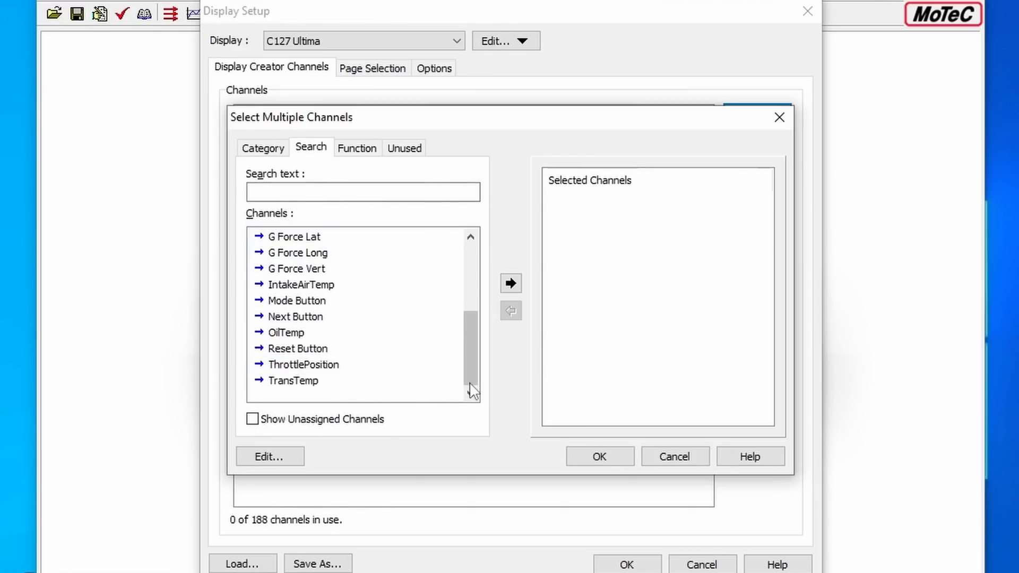
{"action": "left_click", "coordinate": [317, 380], "text": "shift"}
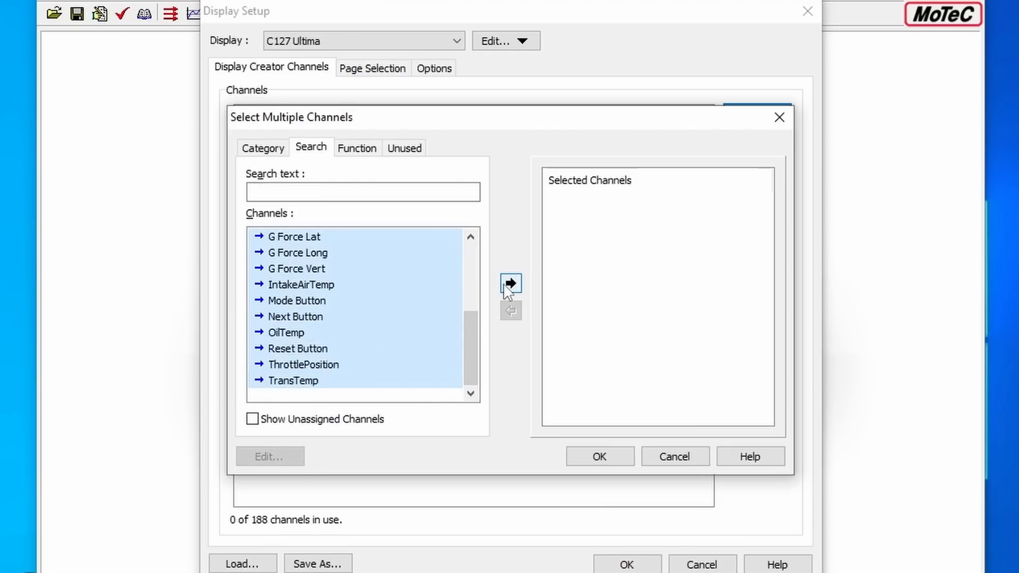
{"action": "left_click", "coordinate": [511, 283]}
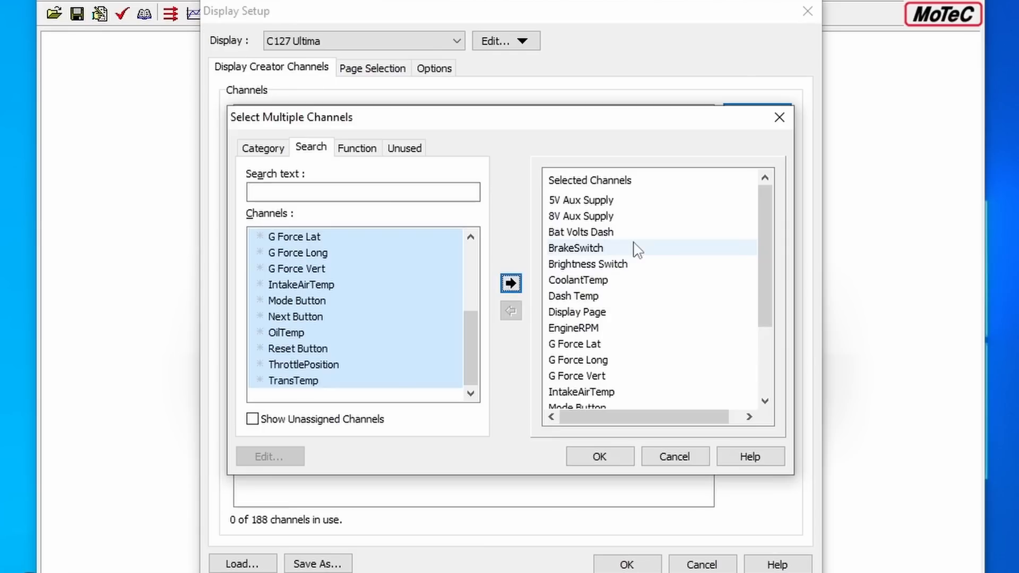
Remove 5V Aux Supply, 8V Aux Supply and Brightness Switch from the selected Display Creator channels
{"action": "left_click_drag", "start_coordinate": [762, 276], "coordinate": [762, 218]}
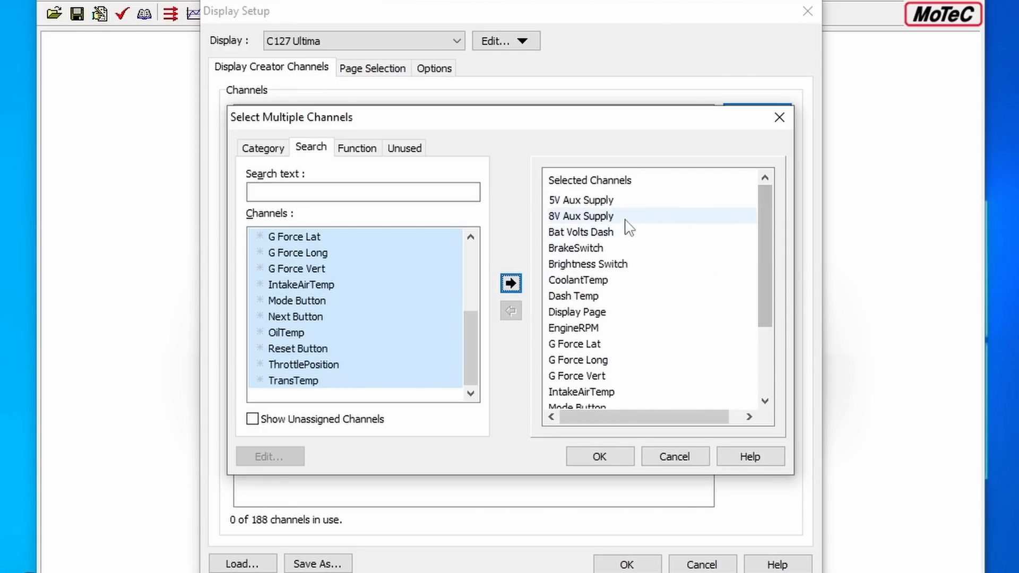
{"action": "left_click", "coordinate": [607, 200]}
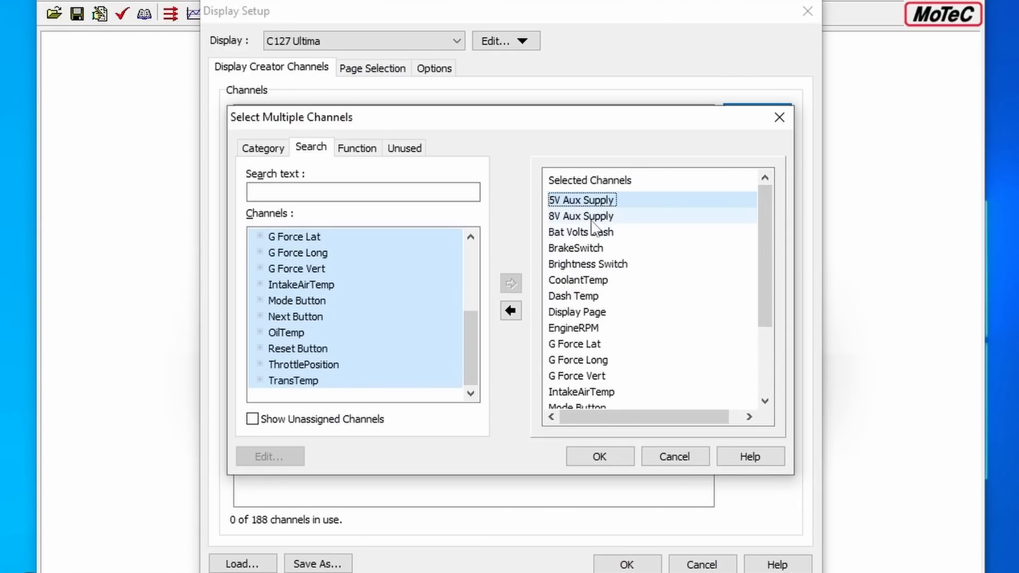
{"action": "left_click", "coordinate": [593, 218], "text": "shift"}
{"action": "left_click", "coordinate": [511, 311]}
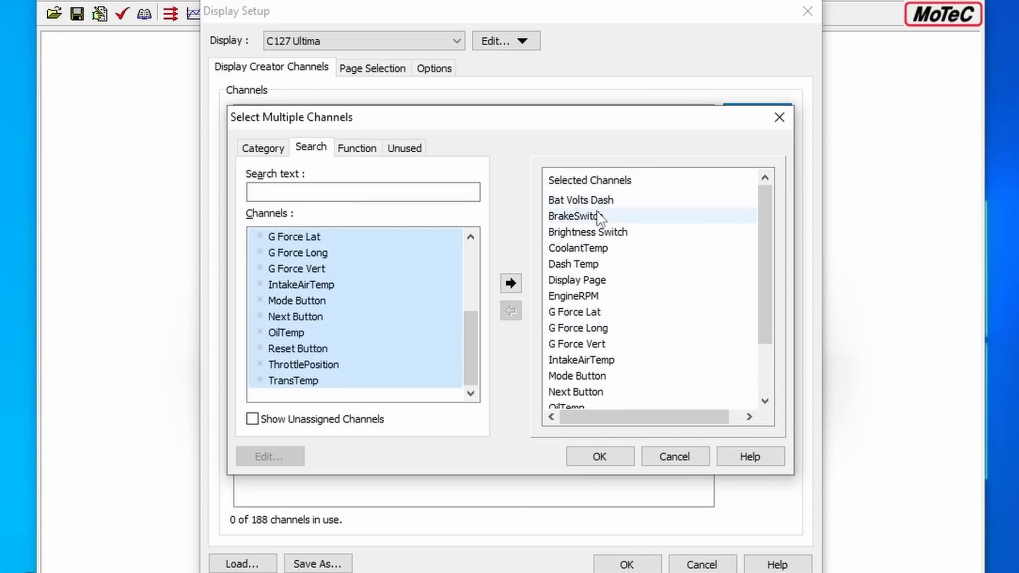
{"action": "left_click", "coordinate": [620, 235]}
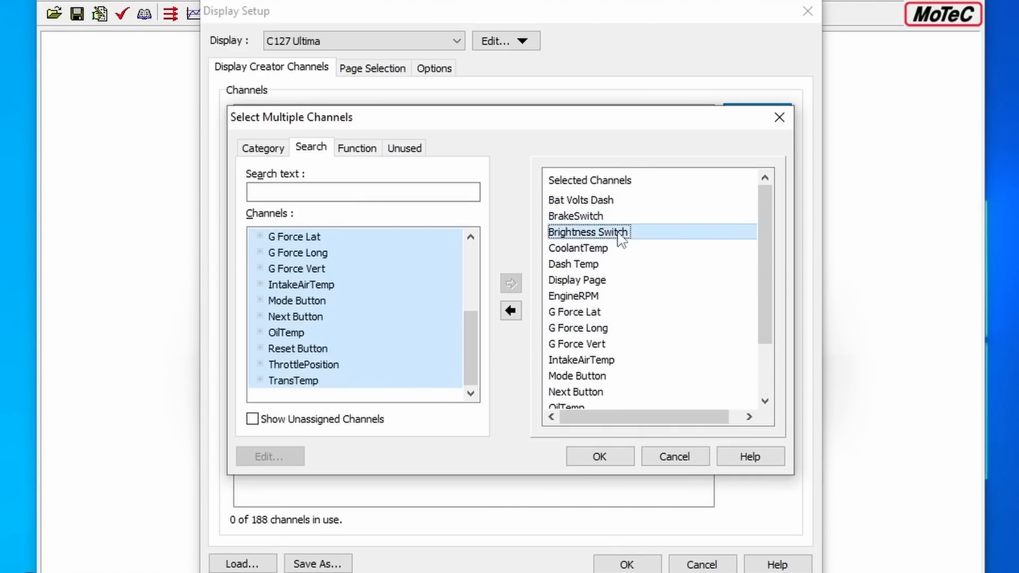
{"action": "left_click", "coordinate": [511, 311]}
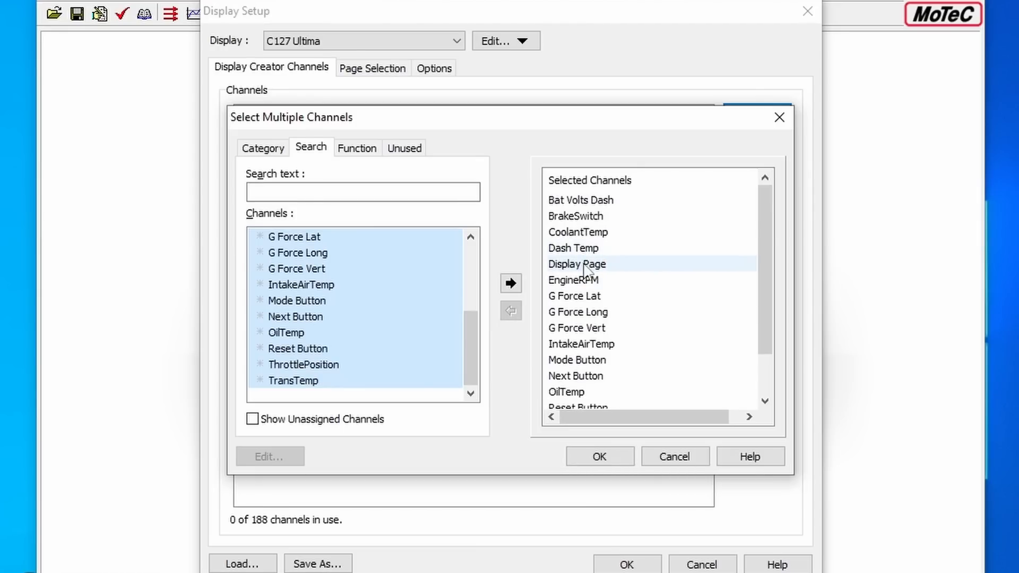
Remove G Force Lat, G Force Long and G Force Vert from the selected channels
{"action": "left_click", "coordinate": [585, 297]}
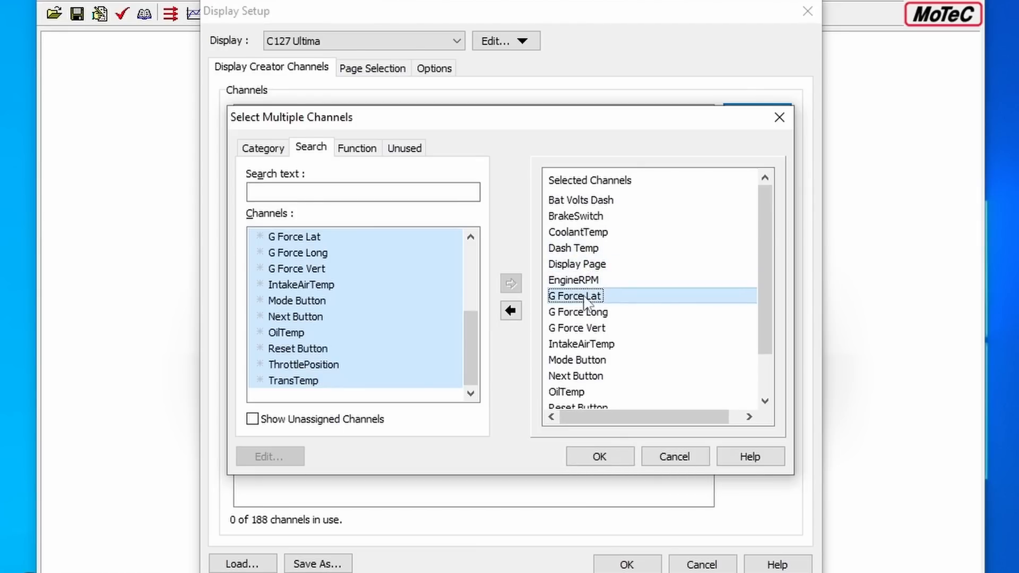
{"action": "left_click_drag", "start_coordinate": [587, 303], "coordinate": [584, 328]}
{"action": "left_click", "coordinate": [510, 311]}
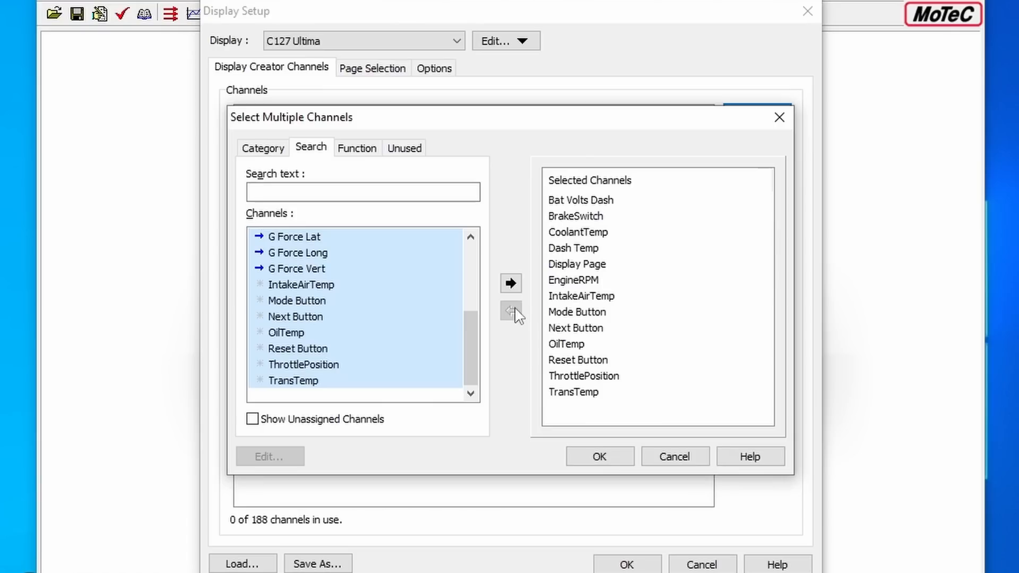
Remove Mode Button, Next Button and Reset Button from the selected channels, and accept the remaining selection
{"action": "left_click", "coordinate": [599, 313]}
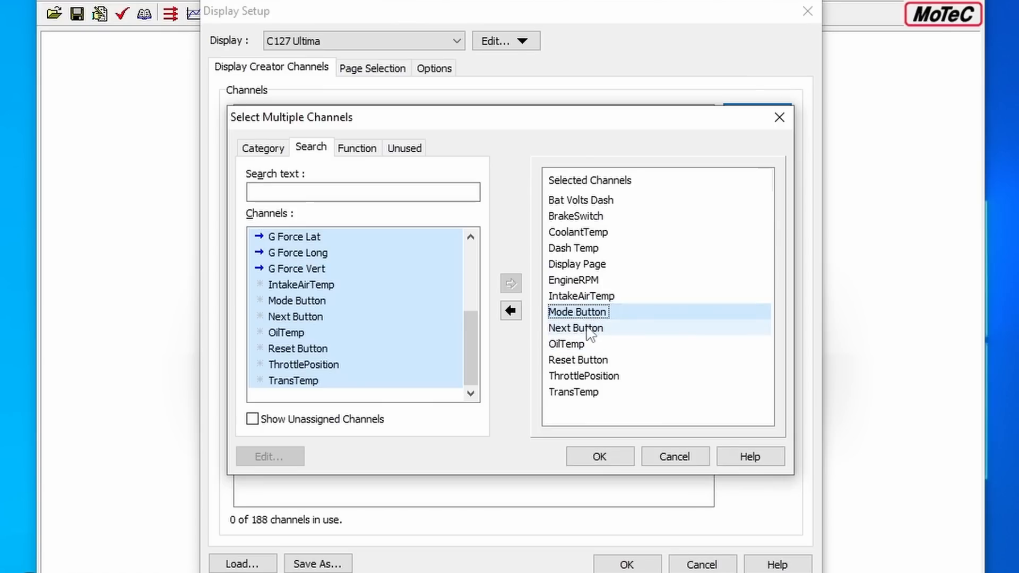
{"action": "left_click", "coordinate": [589, 329], "text": "shift"}
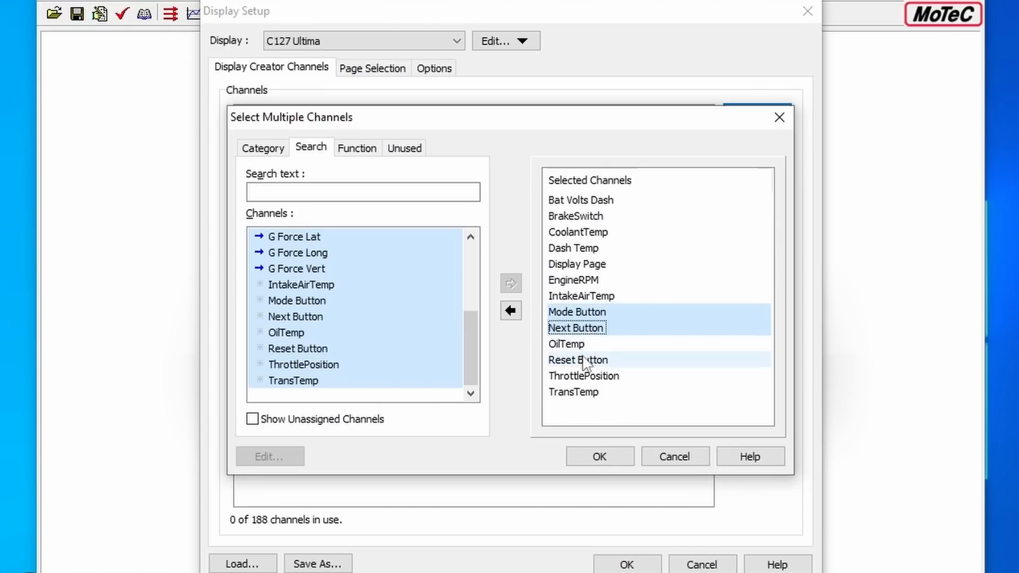
{"action": "left_click", "coordinate": [590, 360], "text": "ctrl"}
{"action": "left_click", "coordinate": [511, 311]}
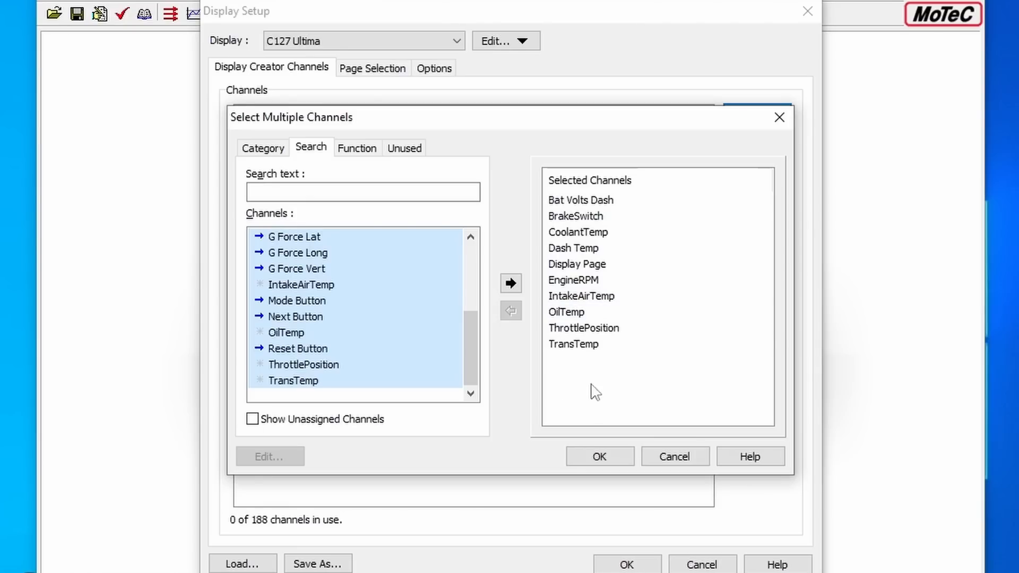
{"action": "left_click", "coordinate": [600, 457]}
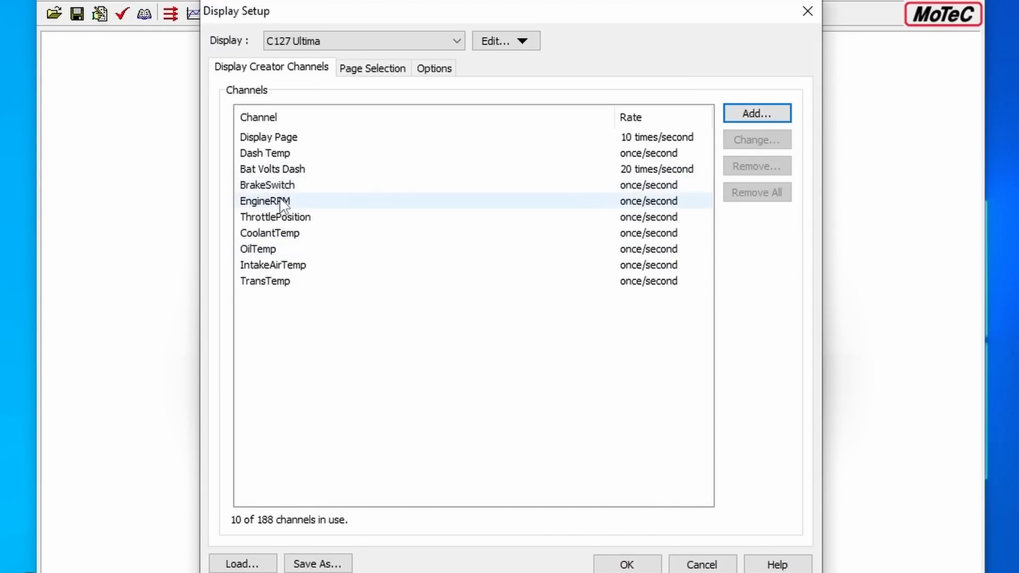
Set the EngineRPM channel's Display Creator rate to 20 times/second
{"action": "double_click", "coordinate": [638, 208]}
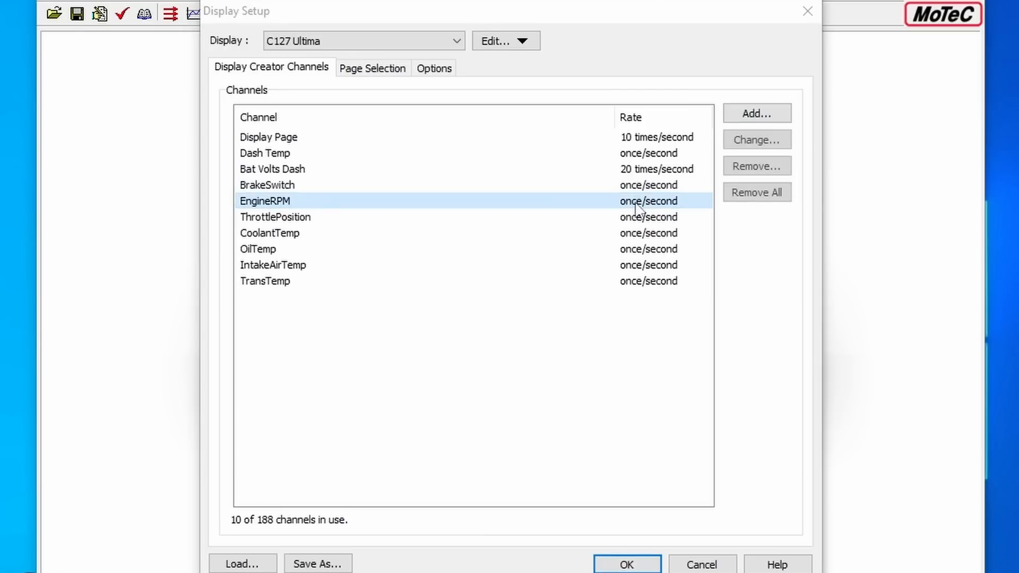
{"action": "left_click", "coordinate": [624, 293]}
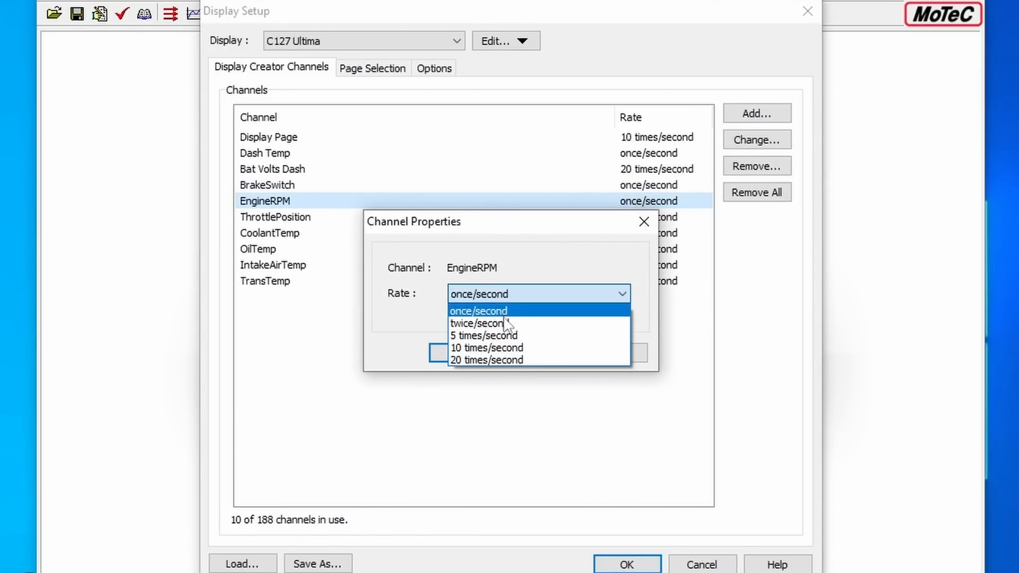
{"action": "left_click", "coordinate": [502, 360]}
{"action": "left_click", "coordinate": [463, 354]}
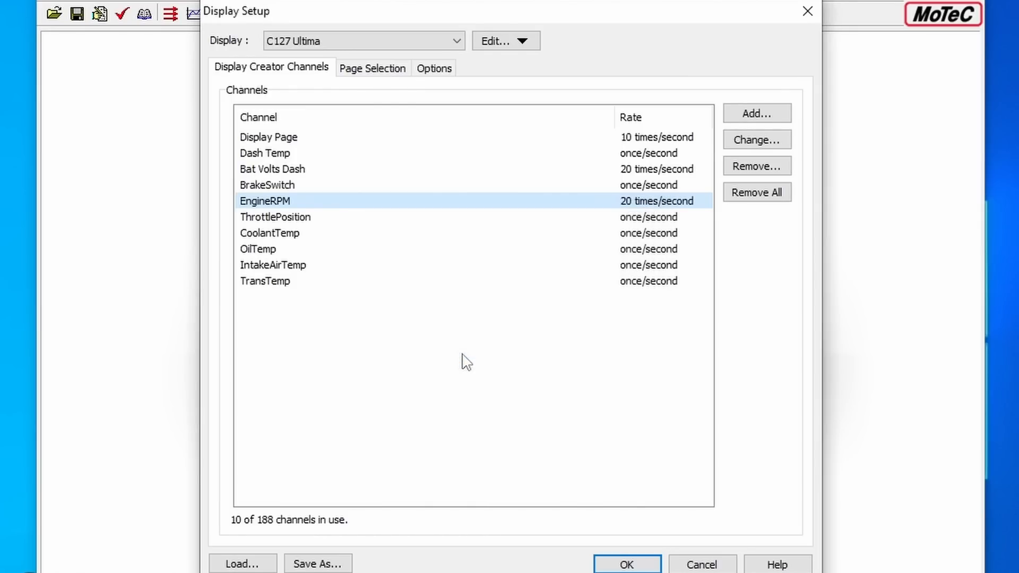
Set the ThrottlePosition channel's Display Creator rate to 20 times/second
{"action": "double_click", "coordinate": [344, 219]}
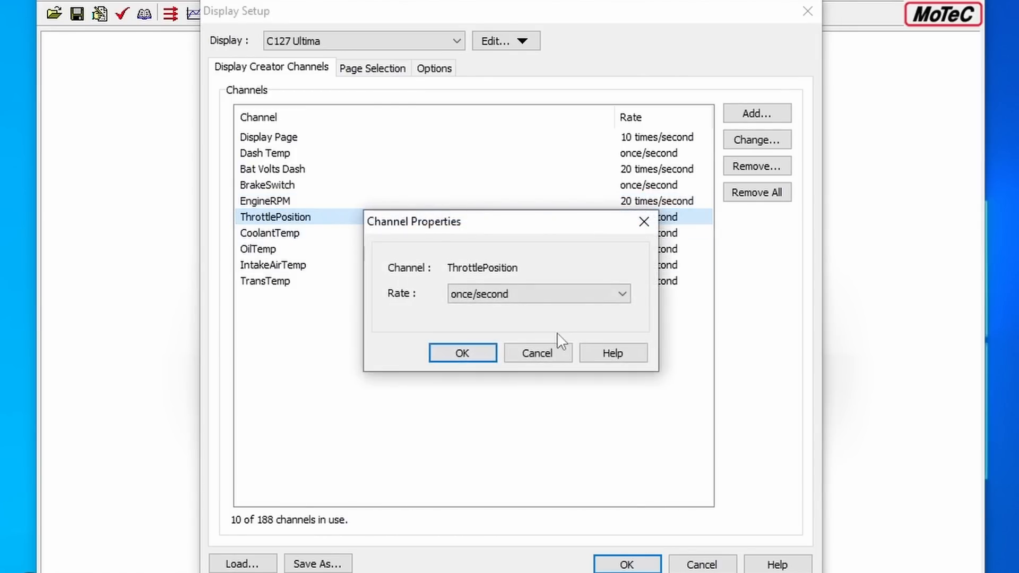
{"action": "left_click", "coordinate": [536, 296]}
{"action": "left_click", "coordinate": [482, 355]}
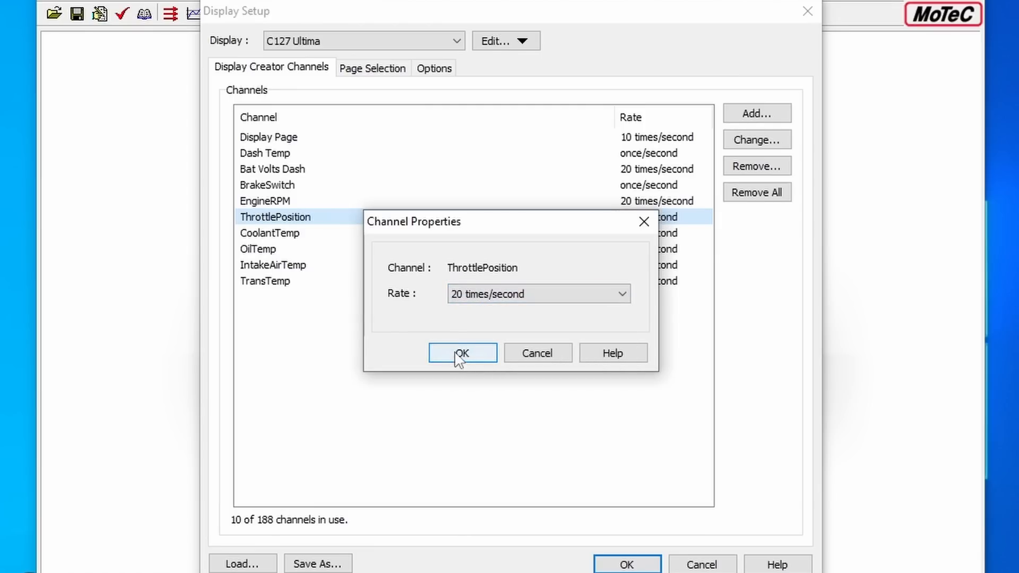
{"action": "left_click", "coordinate": [459, 355]}
Set the Display Creator rates of the CoolantTemp and OilTemp channels to twice/second
{"action": "double_click", "coordinate": [333, 234]}
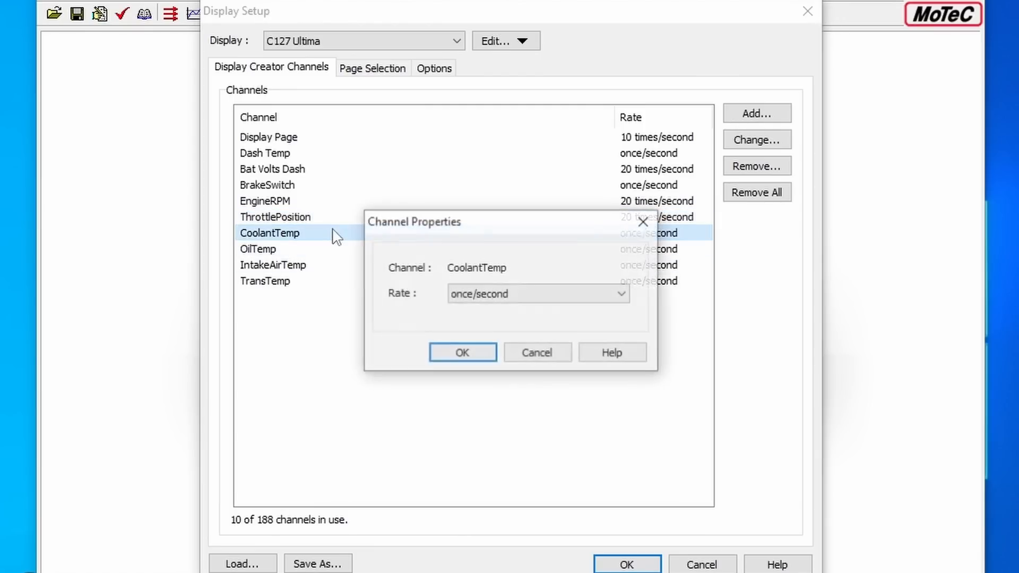
{"action": "left_click", "coordinate": [486, 294]}
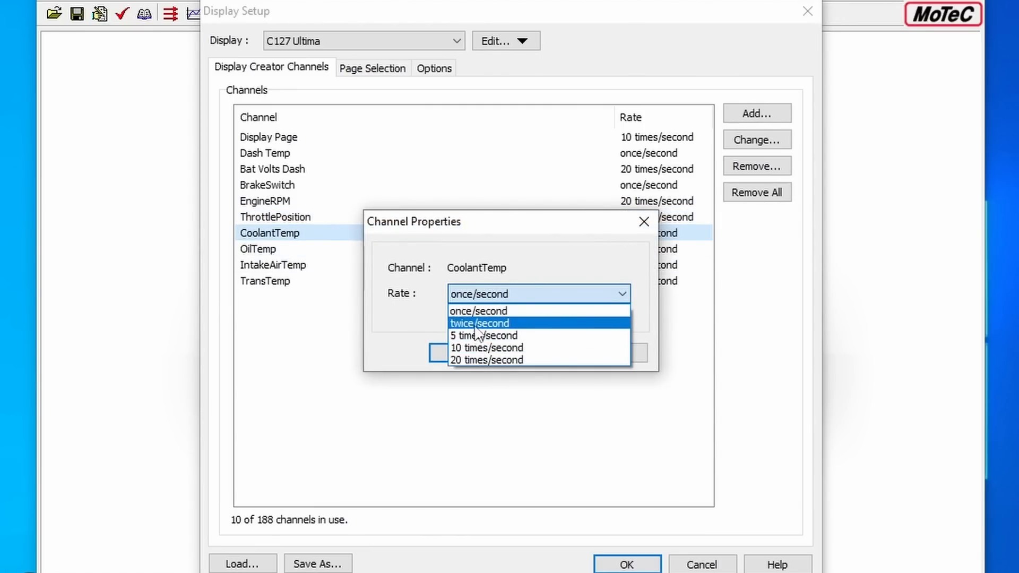
{"action": "left_click", "coordinate": [477, 323]}
{"action": "left_click", "coordinate": [461, 351]}
{"action": "double_click", "coordinate": [542, 250]}
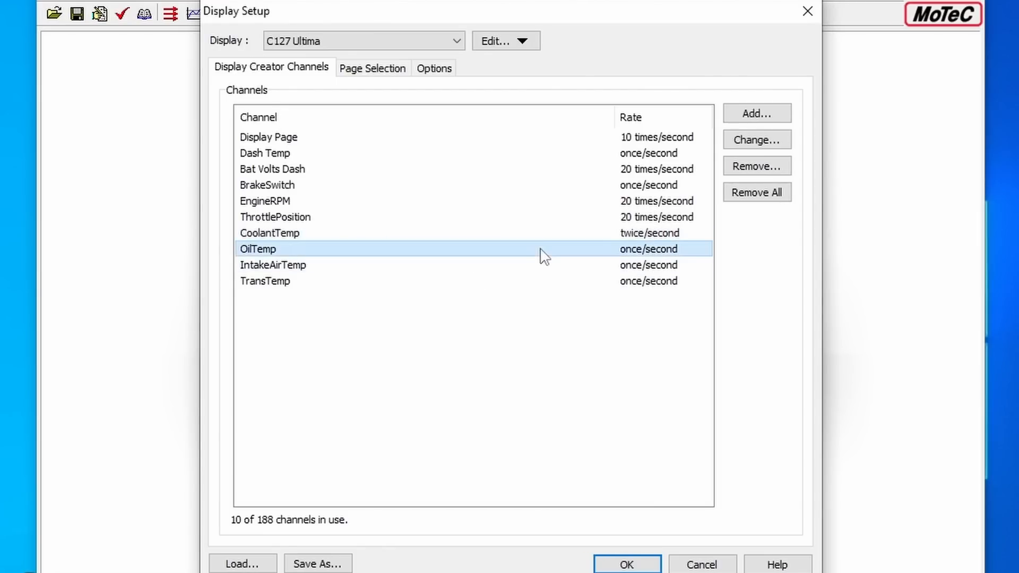
{"action": "left_click", "coordinate": [559, 298]}
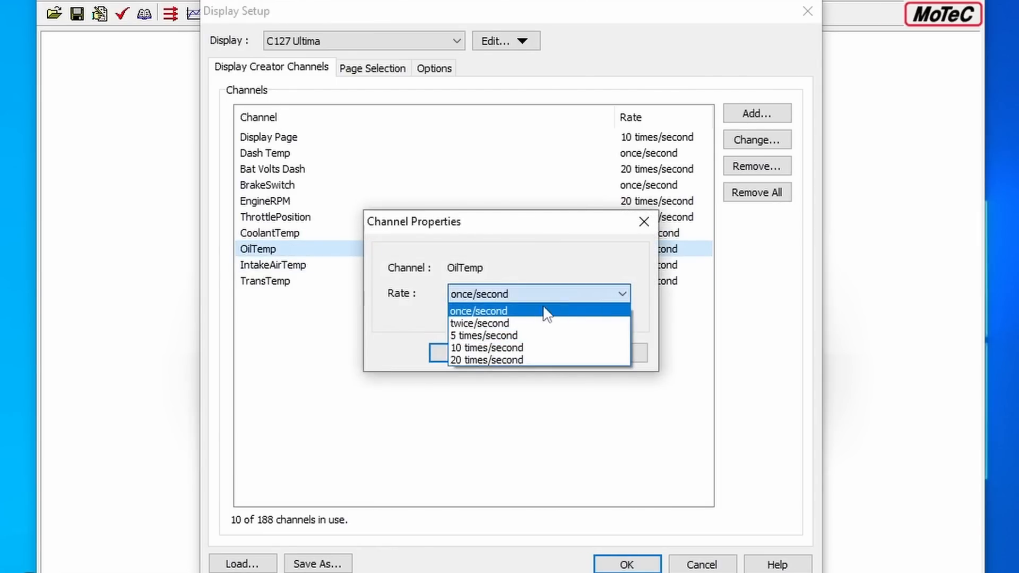
{"action": "left_click", "coordinate": [517, 324]}
{"action": "left_click", "coordinate": [476, 348]}
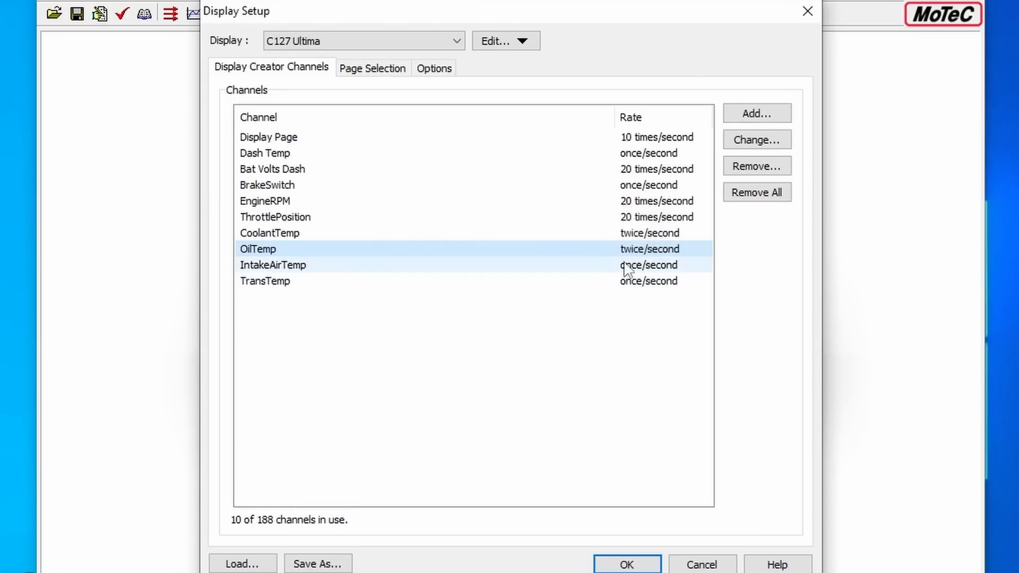
Set the Display Creator rates of the IntakeAirTemp and TransTemp channels to twice/second
{"action": "left_click", "coordinate": [609, 269]}
{"action": "double_click", "coordinate": [608, 269]}
{"action": "left_click", "coordinate": [537, 295]}
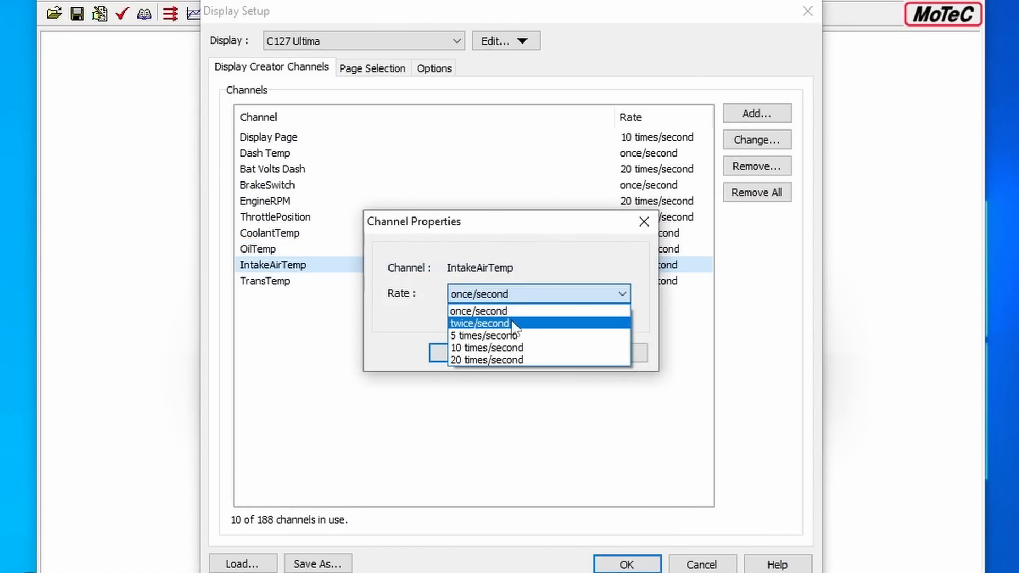
{"action": "left_click", "coordinate": [511, 322]}
{"action": "left_click", "coordinate": [459, 354]}
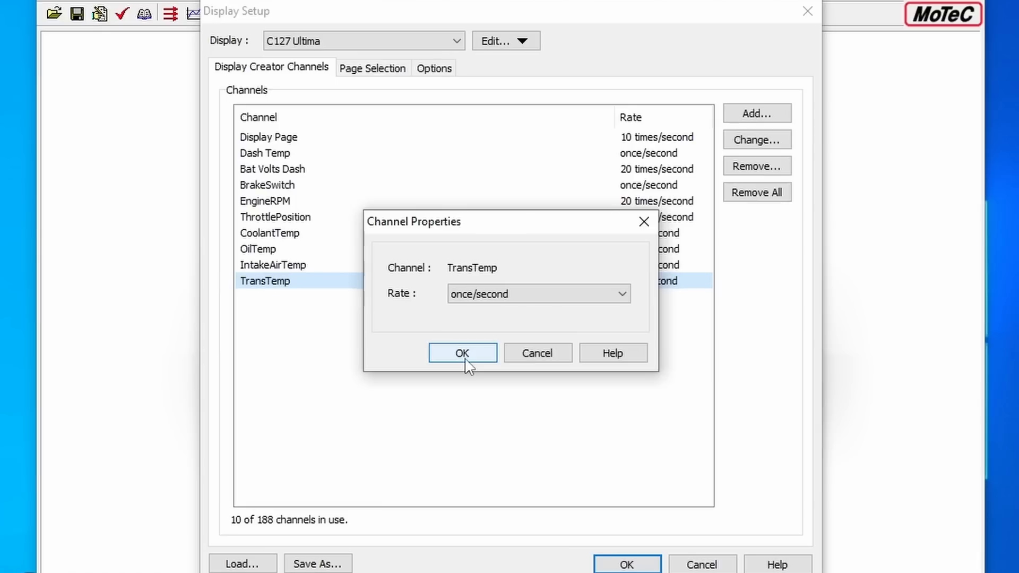
{"action": "left_click", "coordinate": [524, 298]}
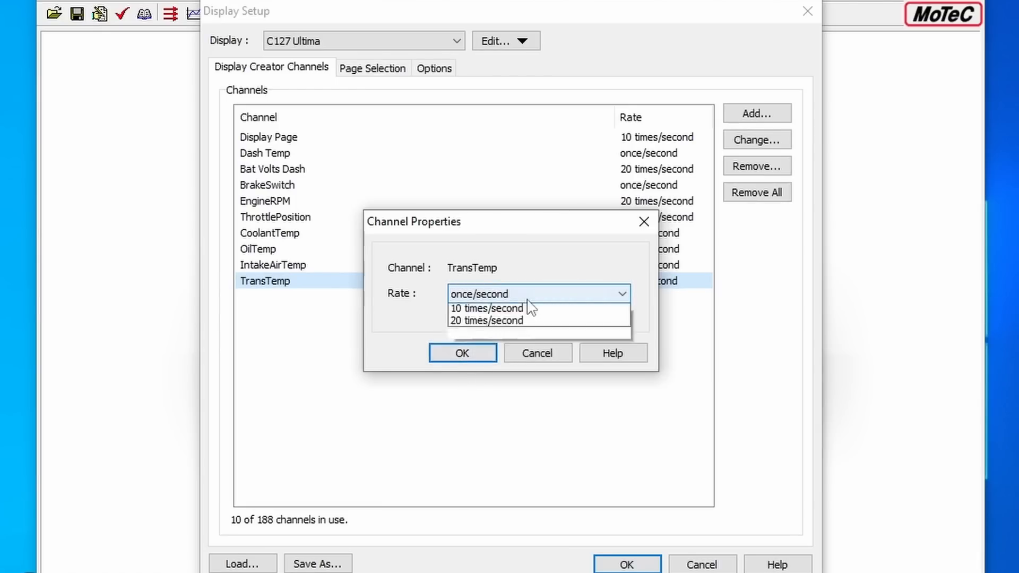
{"action": "left_click", "coordinate": [504, 323]}
{"action": "left_click", "coordinate": [464, 352]}
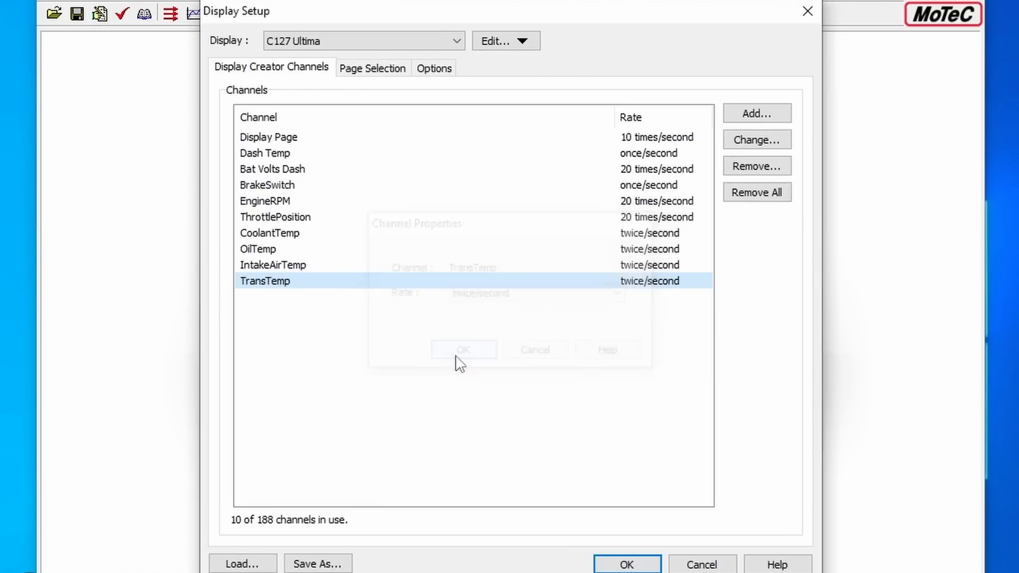
Set the BrakeSwitch channel's Display Creator rate to 20 times/second and accept the display setup
{"action": "double_click", "coordinate": [642, 191]}
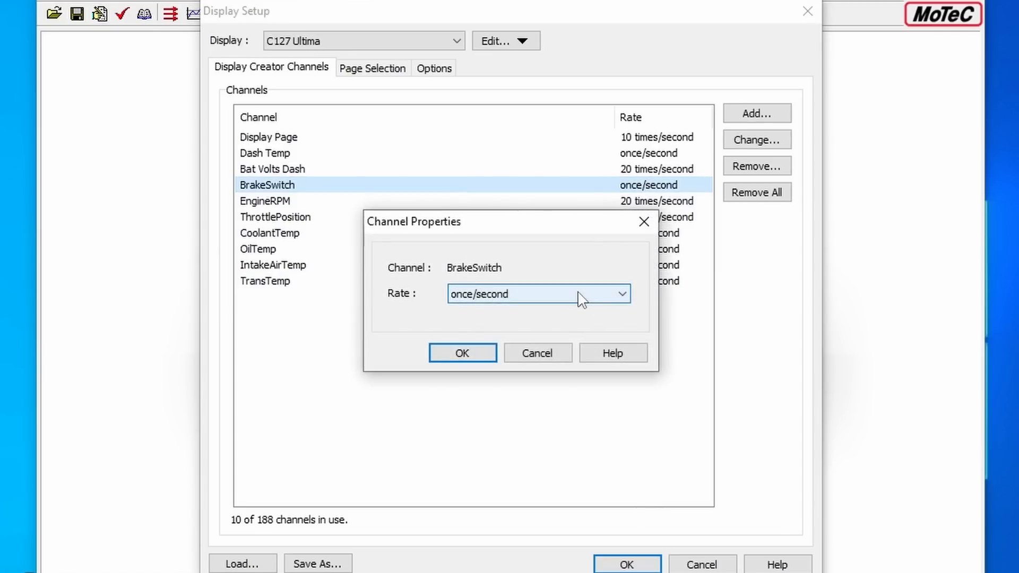
{"action": "left_click", "coordinate": [582, 294]}
{"action": "left_click", "coordinate": [513, 360]}
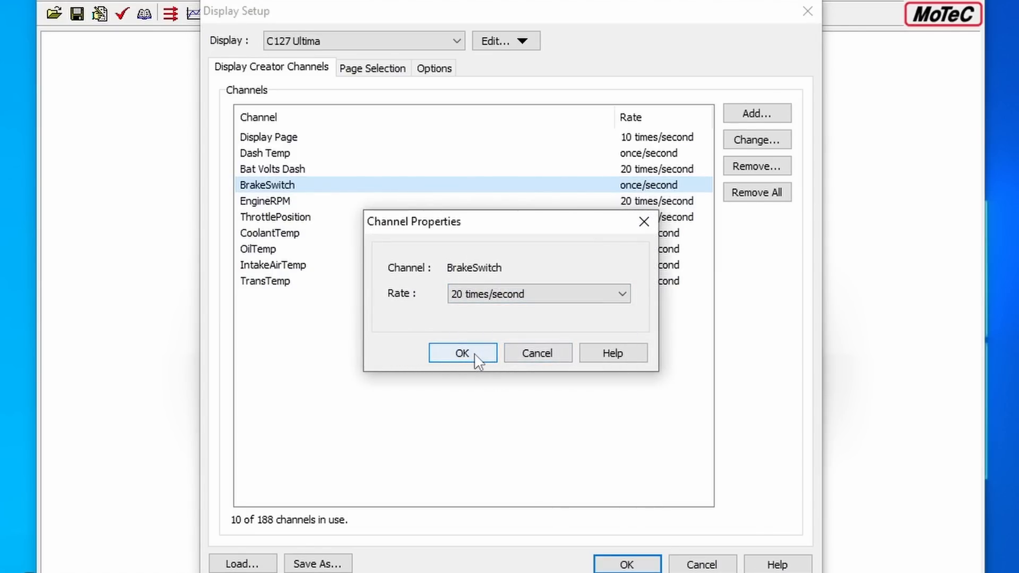
{"action": "left_click", "coordinate": [476, 358]}
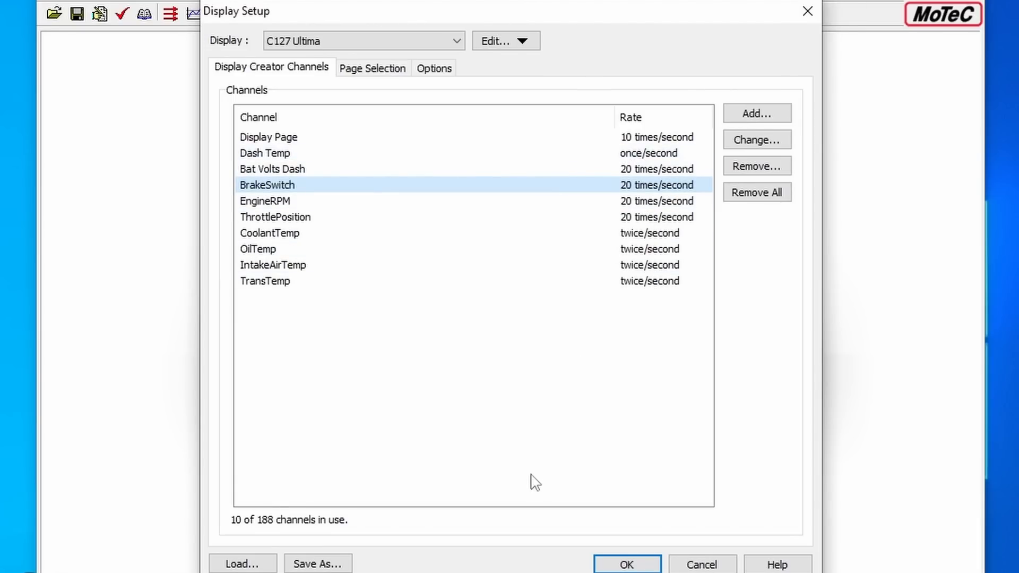
{"action": "left_click", "coordinate": [626, 564]}
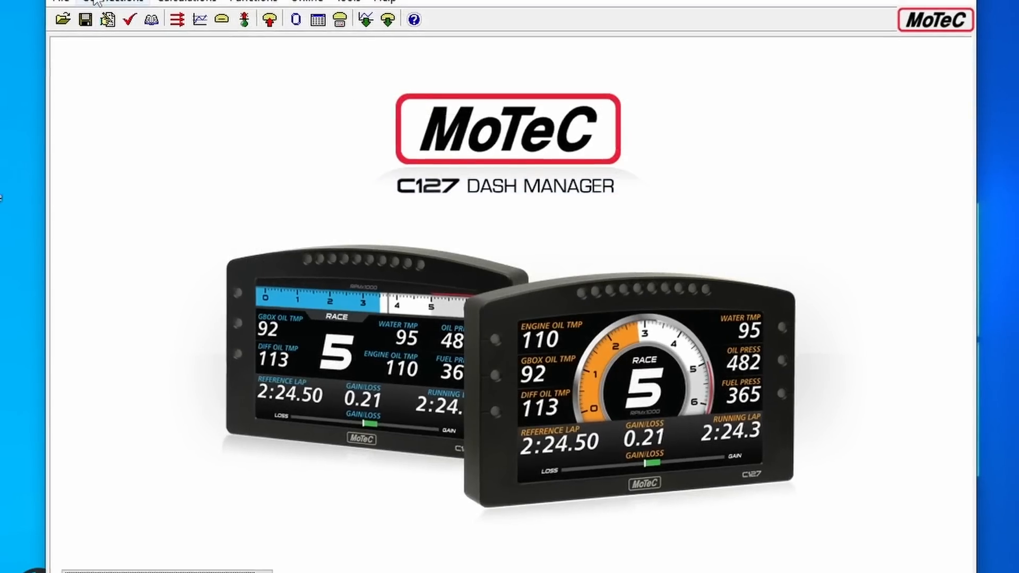
Enable the receive error count, transmit error count and utilization channels for CAN bus 1
{"action": "left_click", "coordinate": [136, 16]}
{"action": "left_click", "coordinate": [184, 87]}
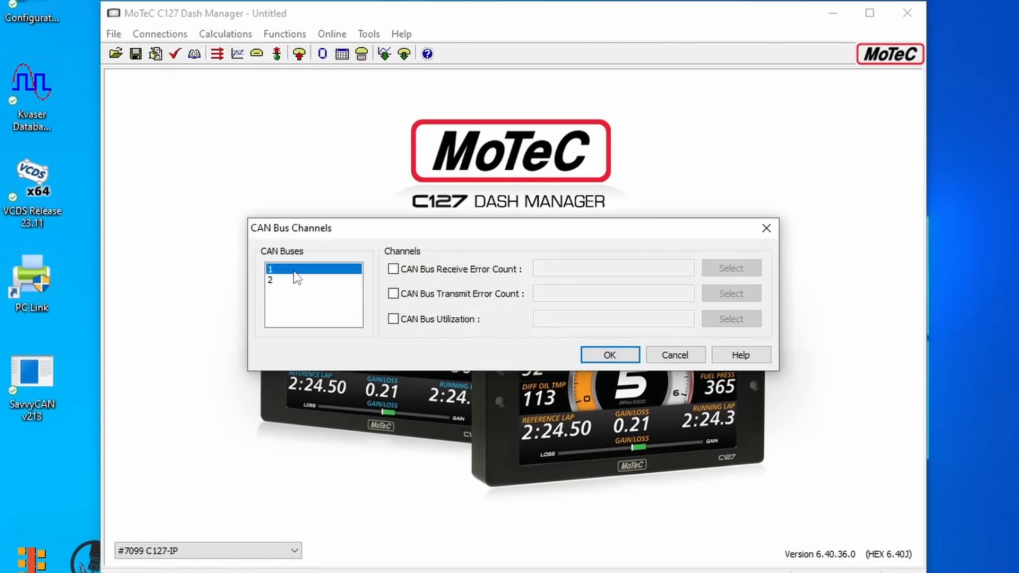
{"action": "left_click", "coordinate": [393, 269]}
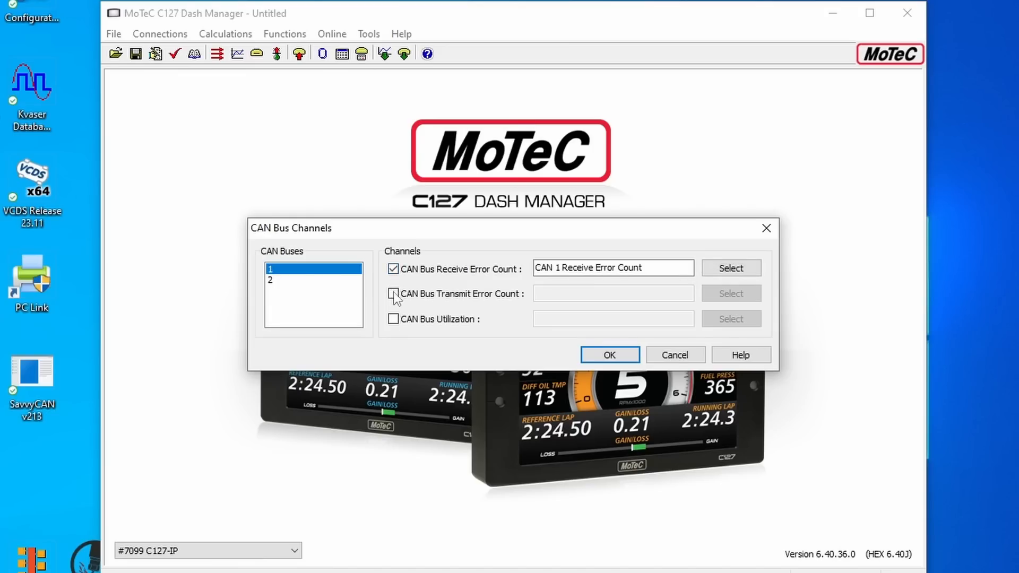
{"action": "left_click", "coordinate": [393, 294]}
{"action": "left_click", "coordinate": [393, 318]}
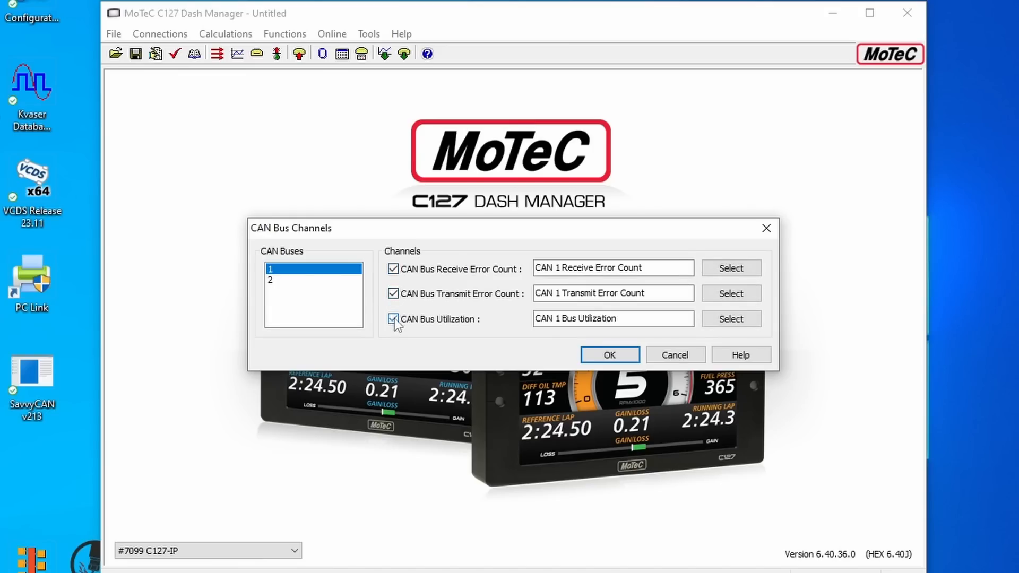
Enable the receive error count, transmit error count and utilization channels for CAN bus 2, and accept the CAN bus channels
{"action": "left_click", "coordinate": [298, 279]}
{"action": "left_click", "coordinate": [395, 271]}
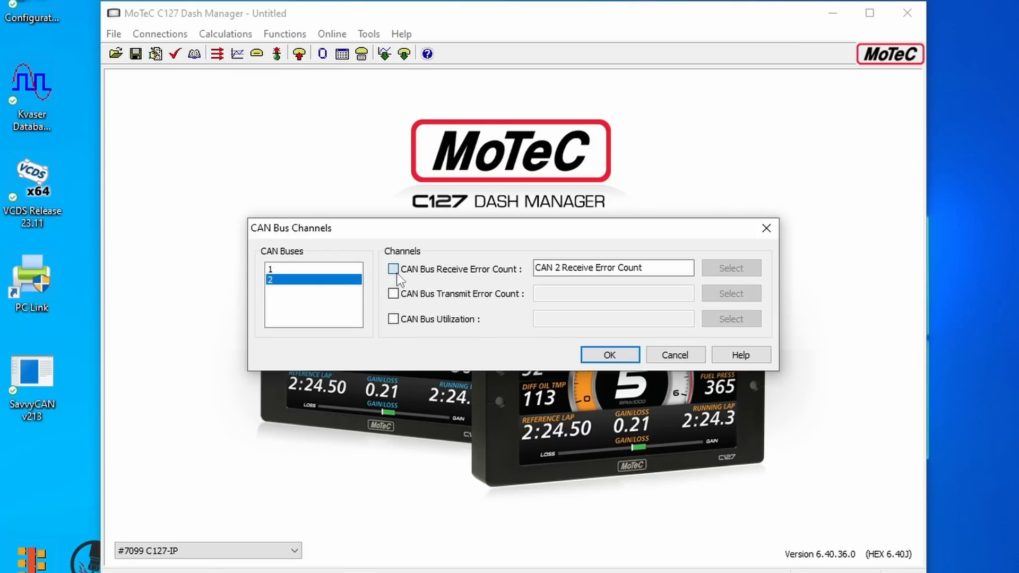
{"action": "left_click", "coordinate": [393, 293]}
{"action": "left_click", "coordinate": [394, 319]}
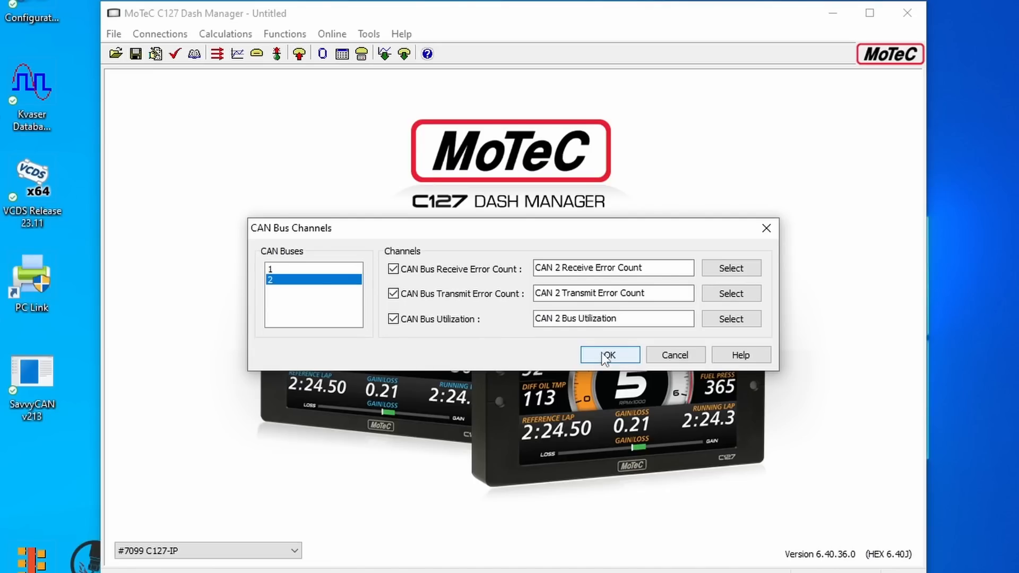
{"action": "left_click", "coordinate": [605, 355]}
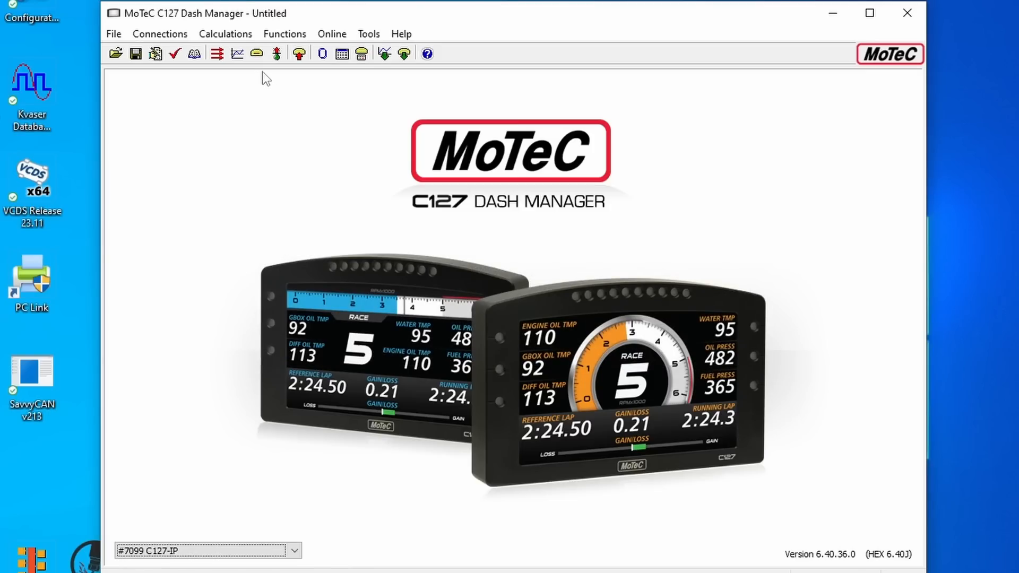
Add the bus utilization, receive error count and transmit error count channels of CAN 1 and CAN 2 to the Display Creator channels, and accept the setup
{"action": "left_click", "coordinate": [257, 55]}
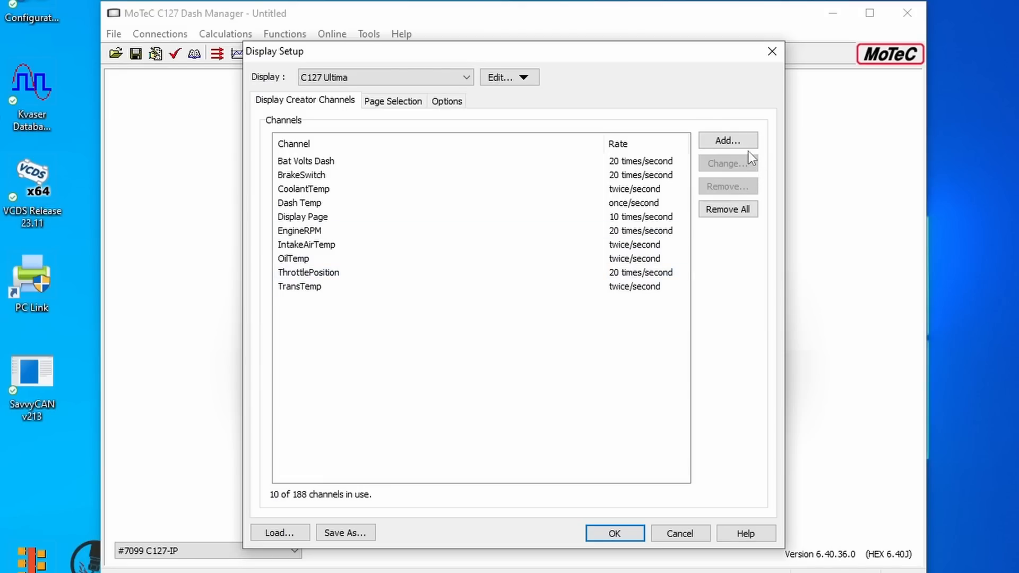
{"action": "left_click", "coordinate": [723, 140]}
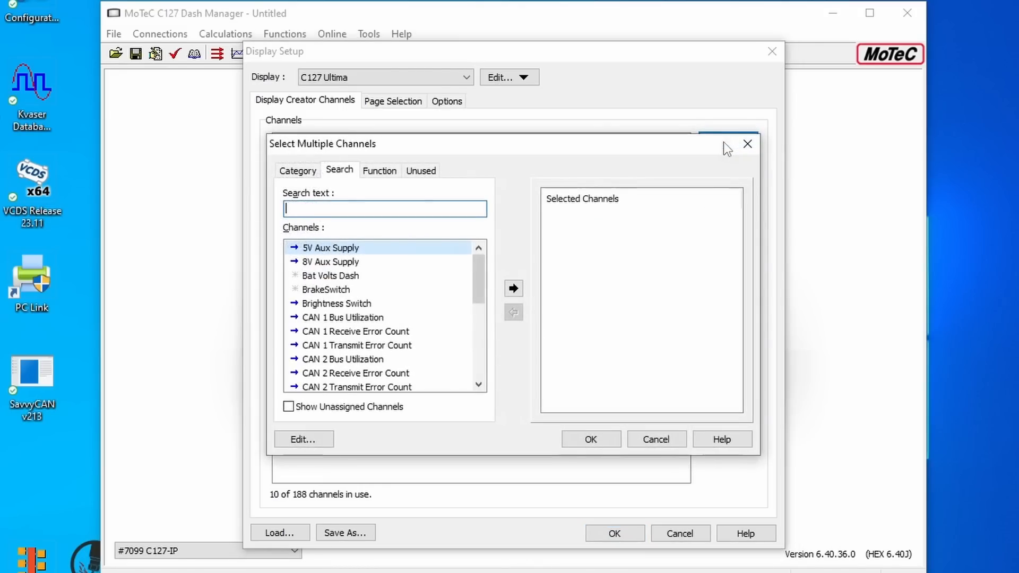
{"action": "left_click_drag", "start_coordinate": [480, 279], "coordinate": [478, 283]}
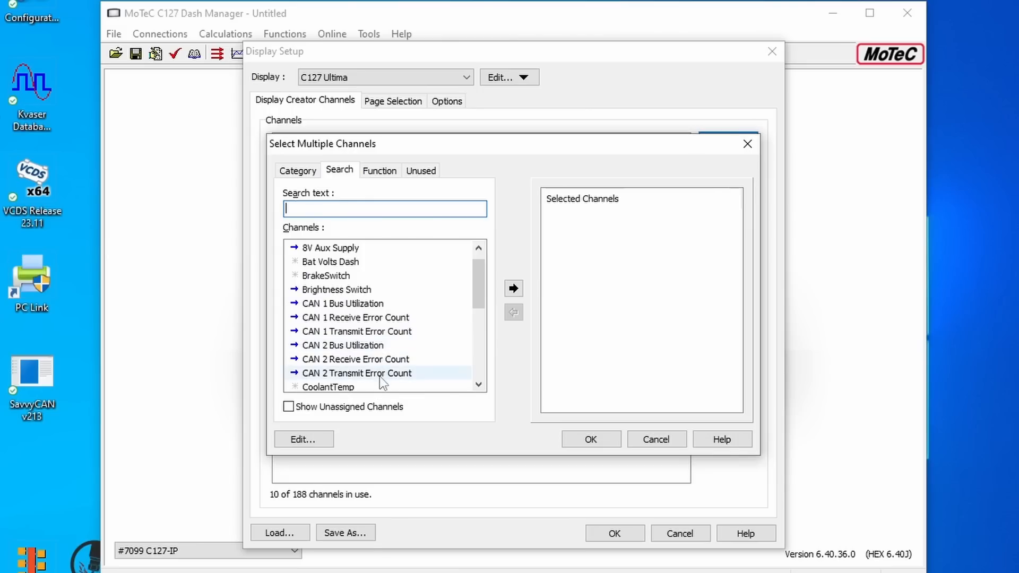
{"action": "left_click", "coordinate": [354, 307]}
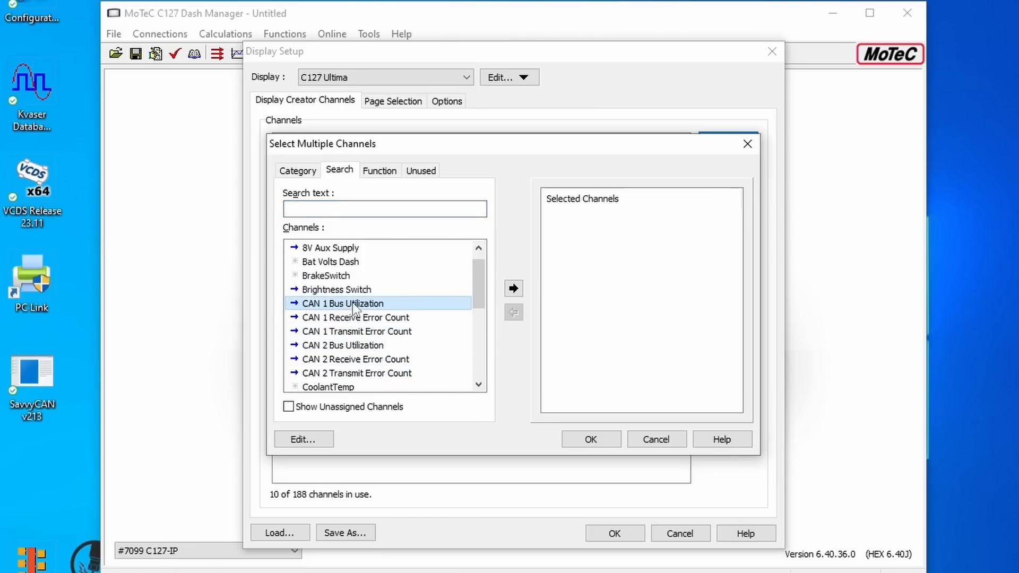
{"action": "left_click", "coordinate": [479, 385]}
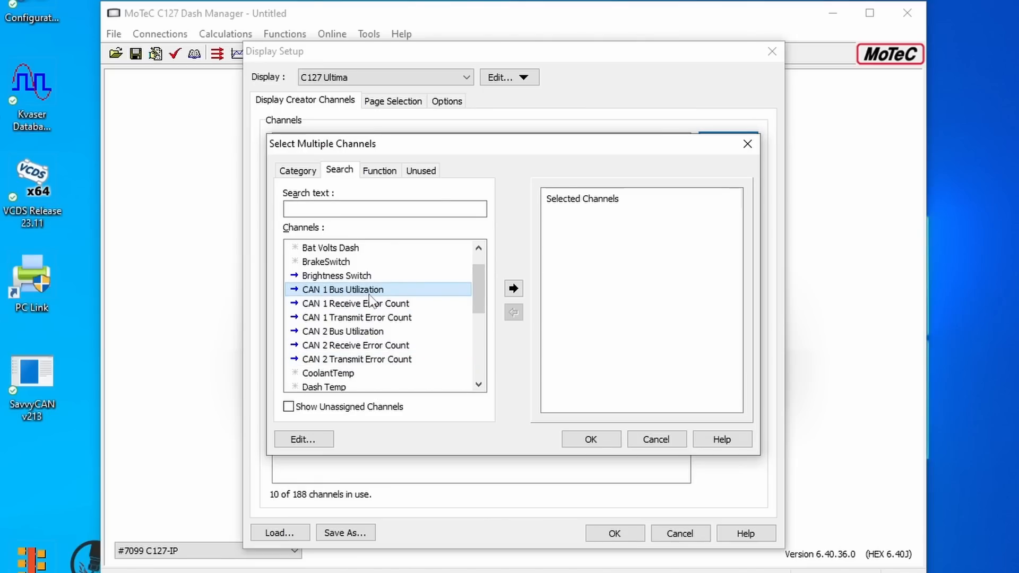
{"action": "left_click", "coordinate": [383, 360], "text": "shift"}
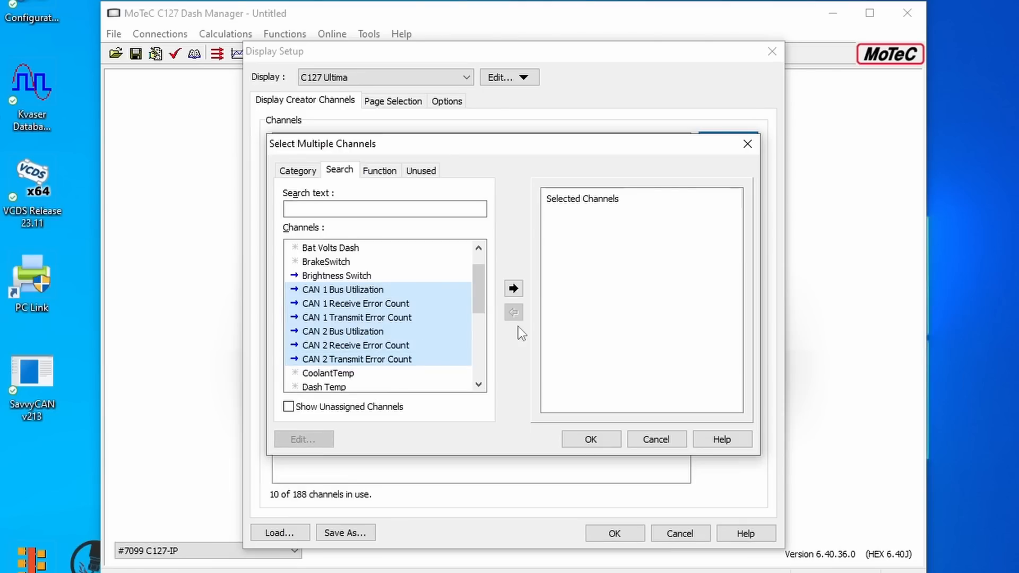
{"action": "left_click", "coordinate": [508, 288]}
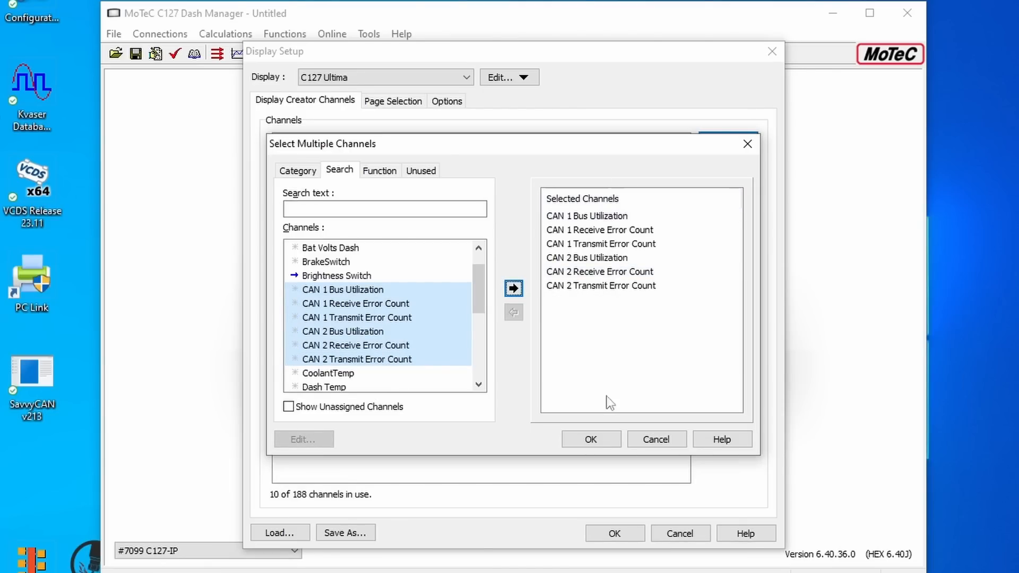
{"action": "left_click", "coordinate": [590, 439]}
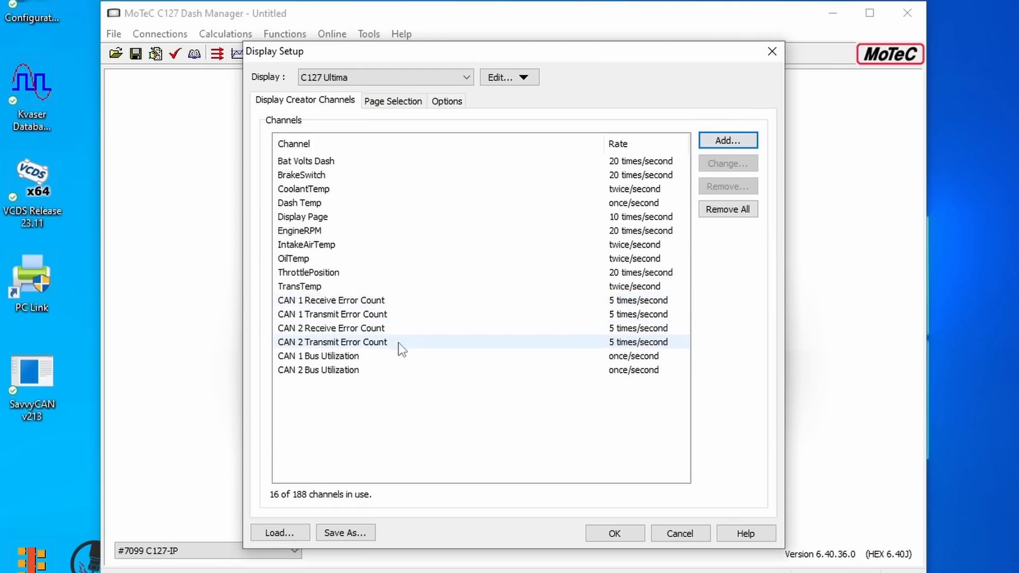
{"action": "left_click", "coordinate": [616, 533]}
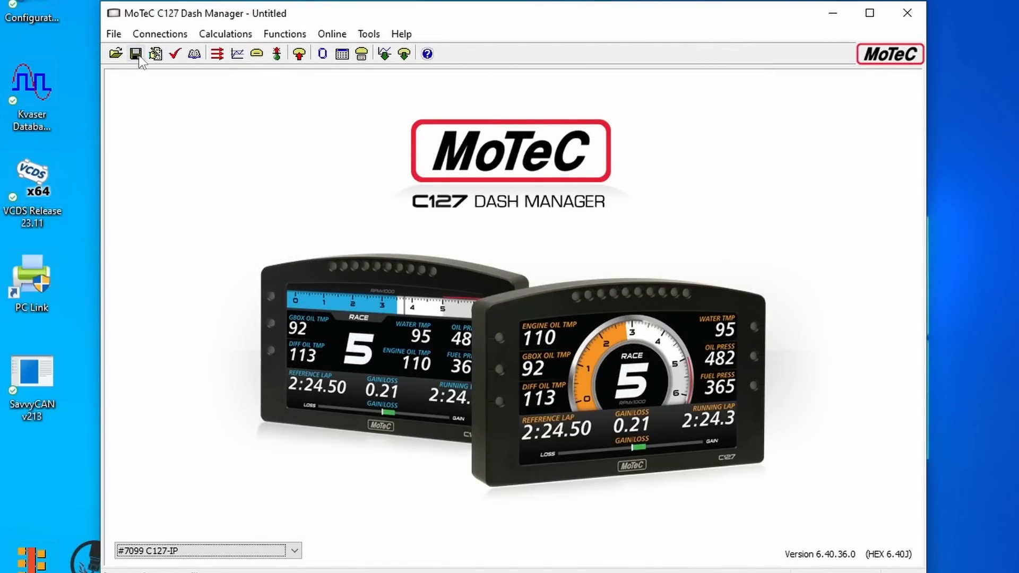
Set the display setup's DBC file export to use a custom filename
{"action": "left_click", "coordinate": [176, 34]}
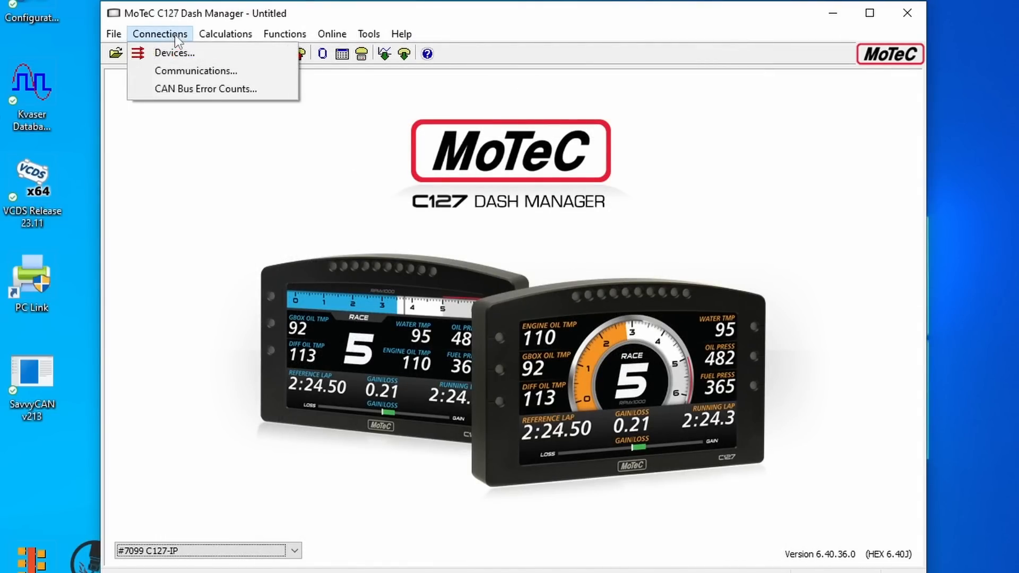
{"action": "left_click", "coordinate": [174, 34]}
{"action": "left_click", "coordinate": [255, 55]}
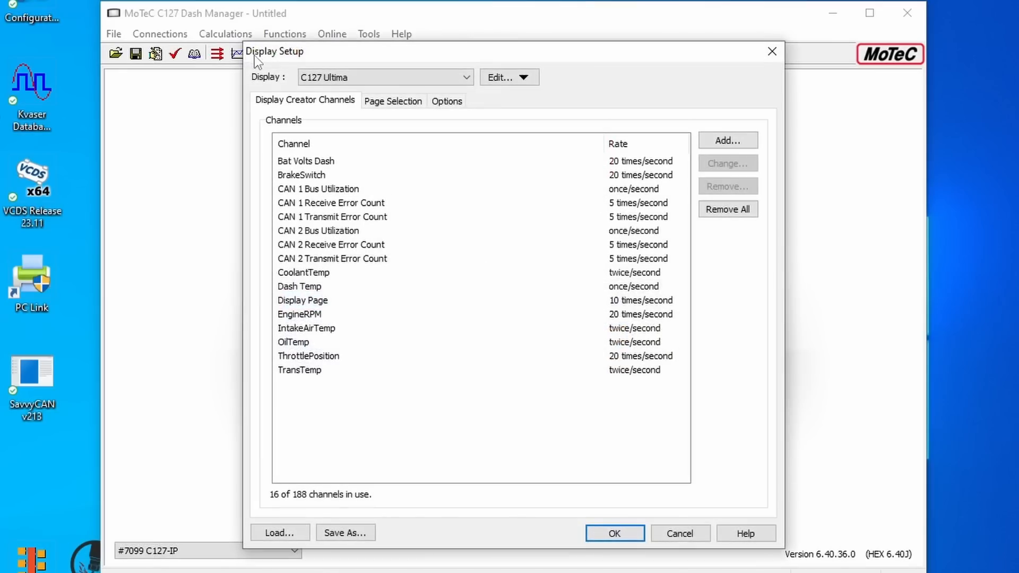
{"action": "left_click", "coordinate": [444, 105]}
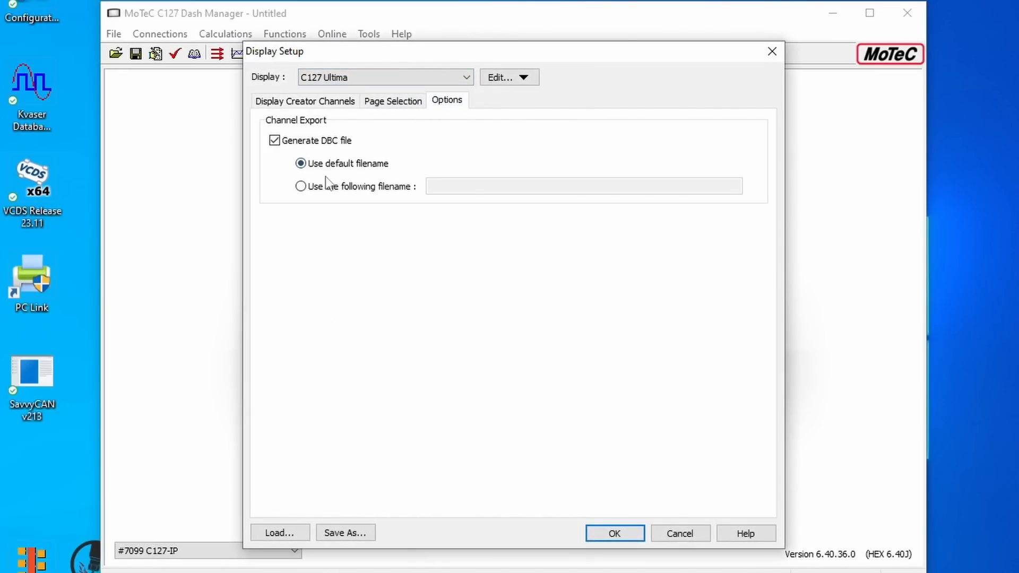
{"action": "left_click", "coordinate": [310, 189]}
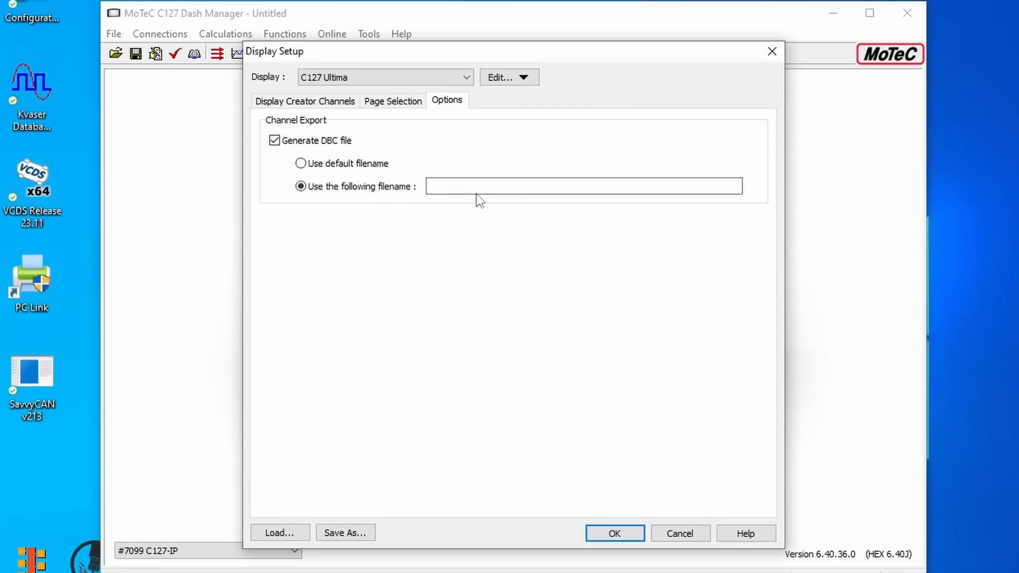
Enter Ultima-MoTeC-DBC-YouTube as the filename of the exported DBC file
{"action": "left_click", "coordinate": [507, 186]}
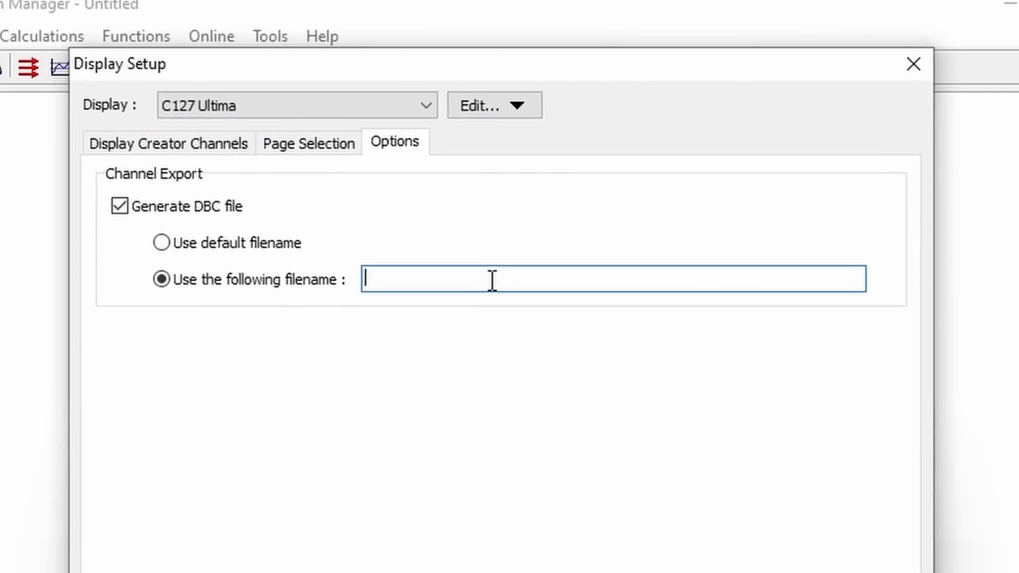
{"action": "type", "text": "Ultma"}
{"action": "type", "text": "ima"}
{"action": "type", "text": "-DBC"}
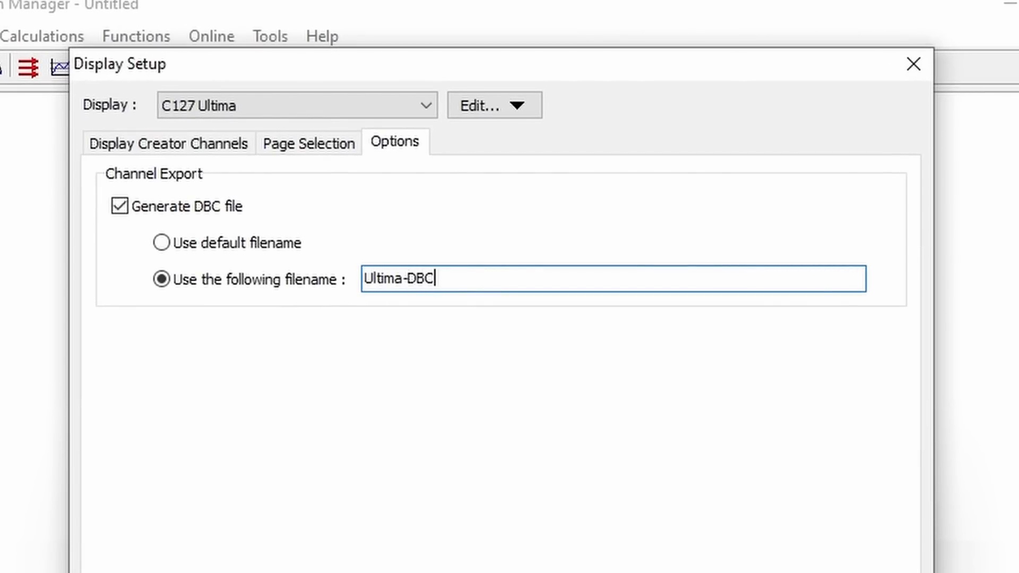
{"action": "key", "text": "BackSpace"}
{"action": "key", "text": "BackSpace"}
{"action": "key", "text": "BackSpace"}
{"action": "type", "text": "Moo"}
{"action": "key", "text": "BackSpace"}
{"action": "key", "text": "BackSpace"}
{"action": "key", "text": "BackSpace"}
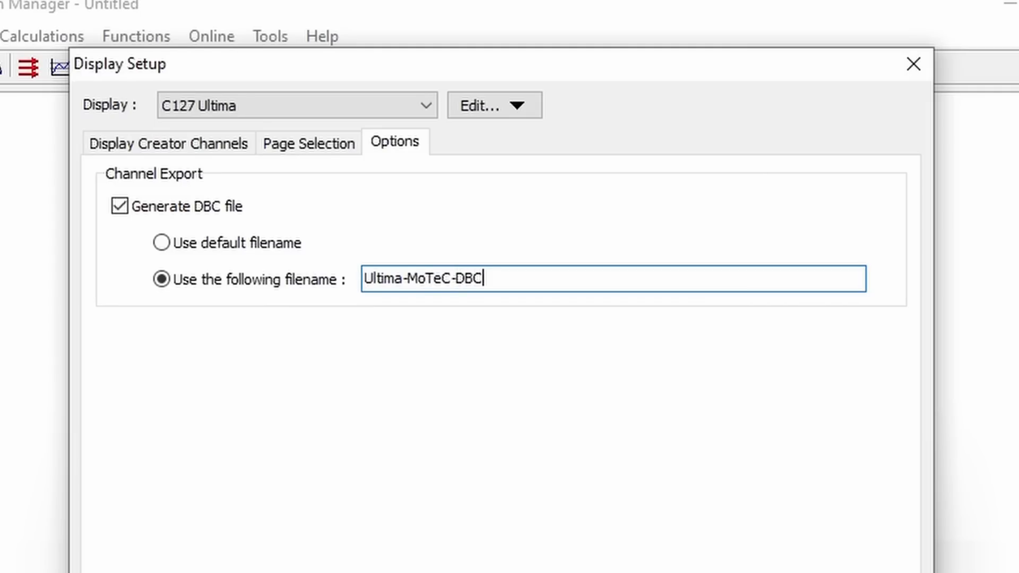
{"action": "type", "text": "TeC-DBC-YouTube"}
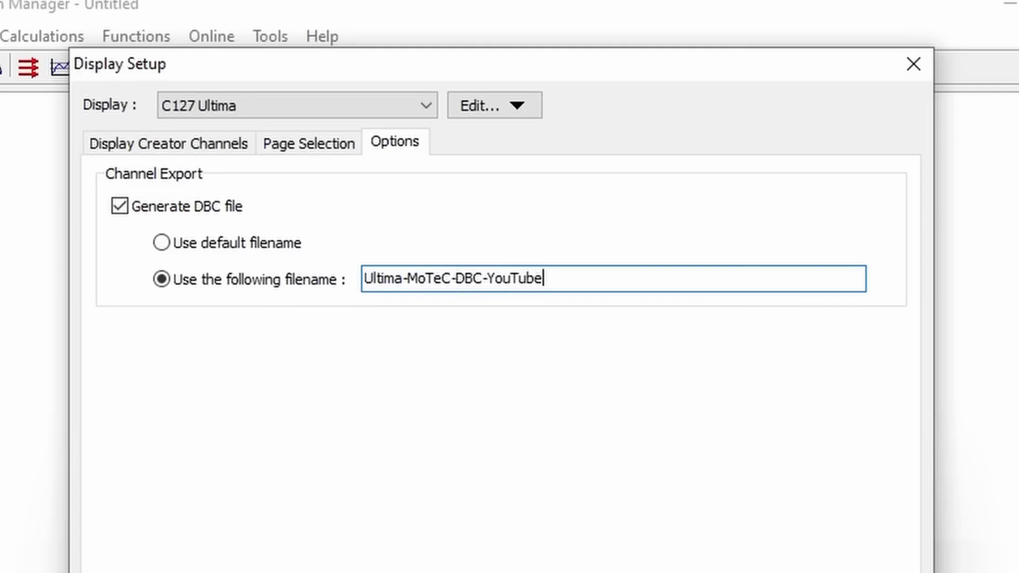
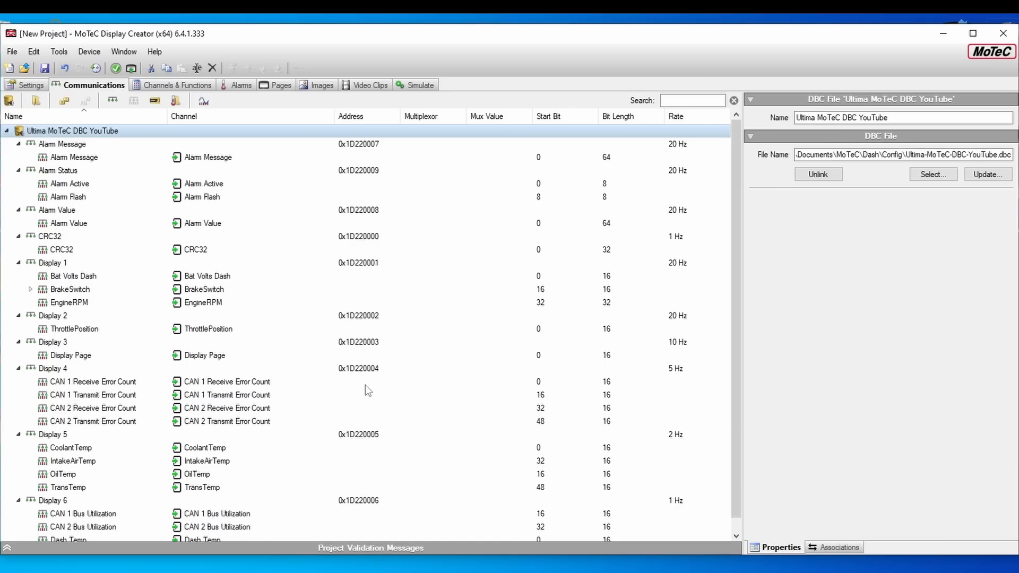
Inspect the imported ThrottlePosition and CoolantTemp signal properties, and the EngineRPM channel's properties in the channel list
{"action": "left_click_drag", "start_coordinate": [733, 353], "coordinate": [731, 319]}
{"action": "left_click", "coordinate": [206, 331]}
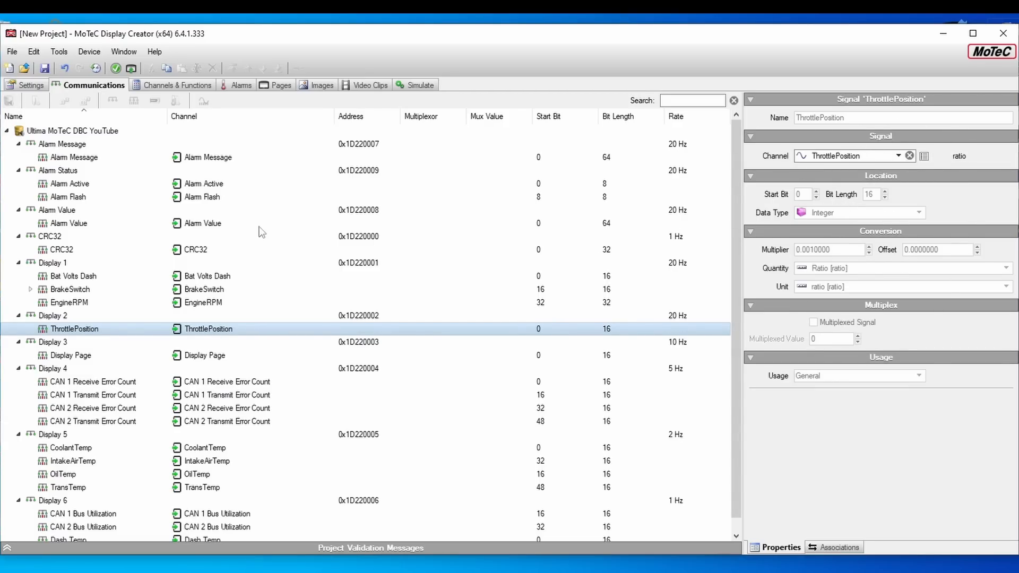
{"action": "left_click", "coordinate": [209, 448]}
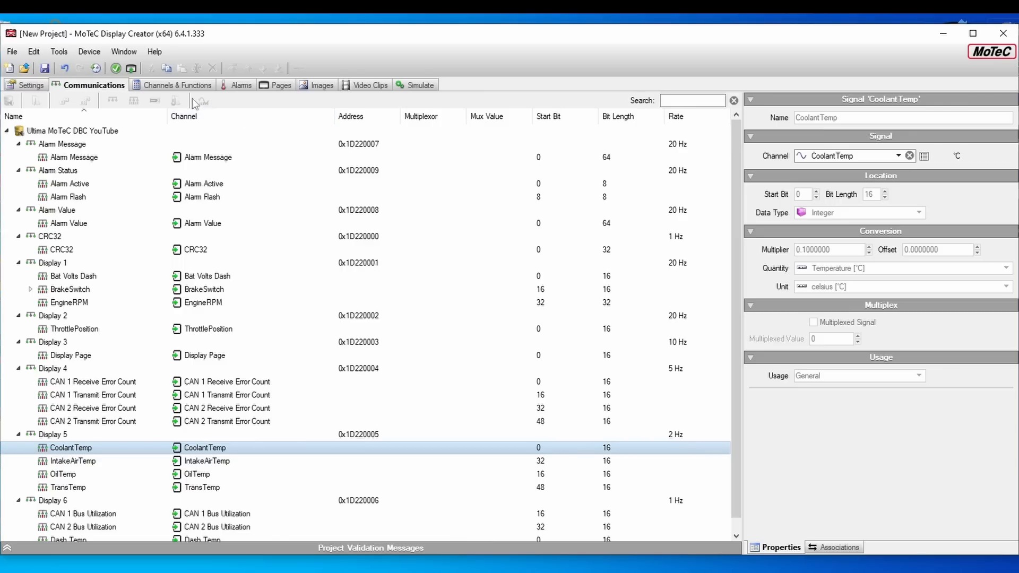
{"action": "left_click", "coordinate": [182, 84]}
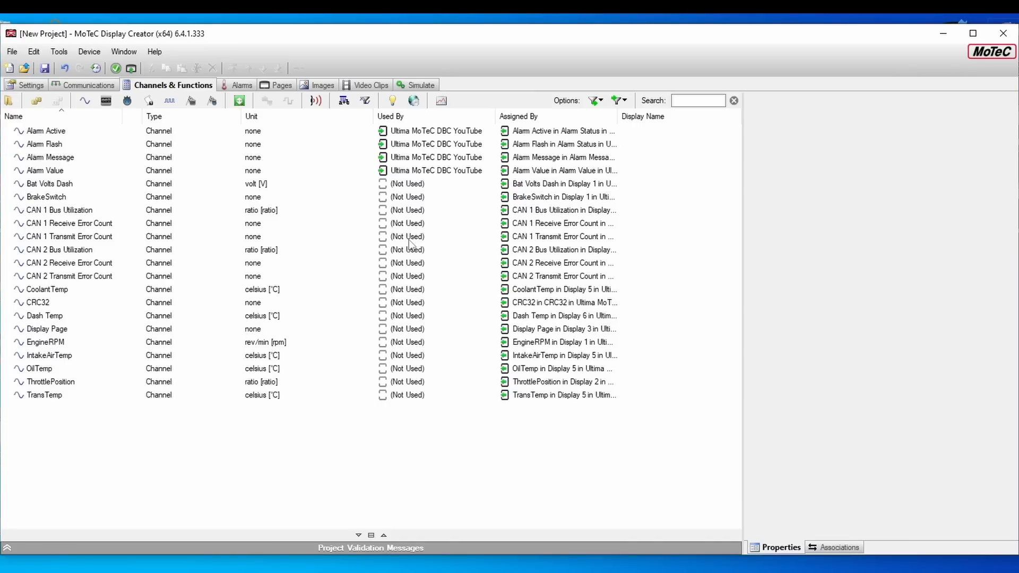
{"action": "left_click", "coordinate": [49, 343]}
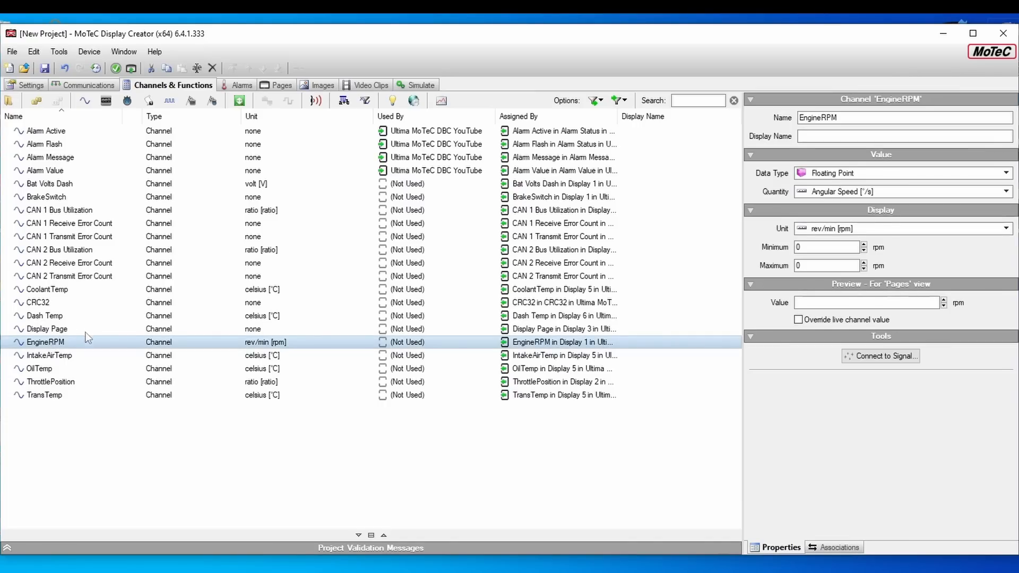
Try fahrenheit as the OilTemp channel's display unit, and return it to celsius
{"action": "left_click", "coordinate": [49, 369]}
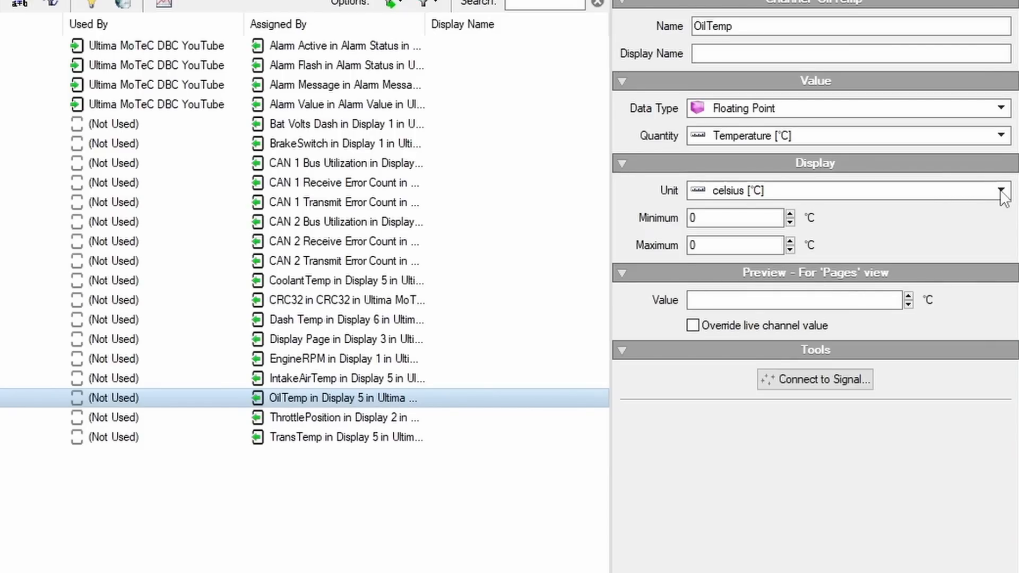
{"action": "left_click", "coordinate": [1001, 191]}
{"action": "left_click", "coordinate": [952, 227]}
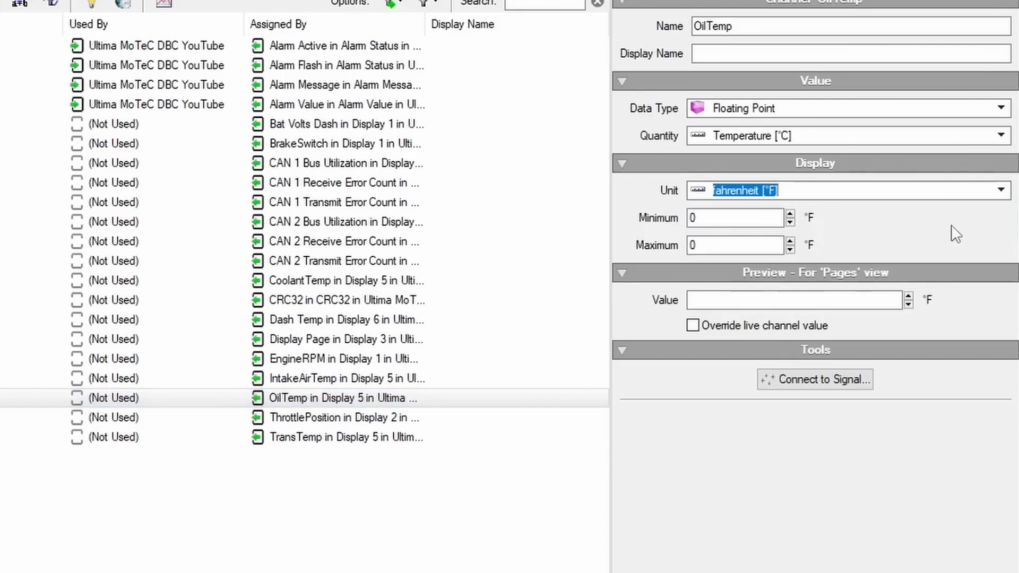
{"action": "left_click", "coordinate": [114, 398]}
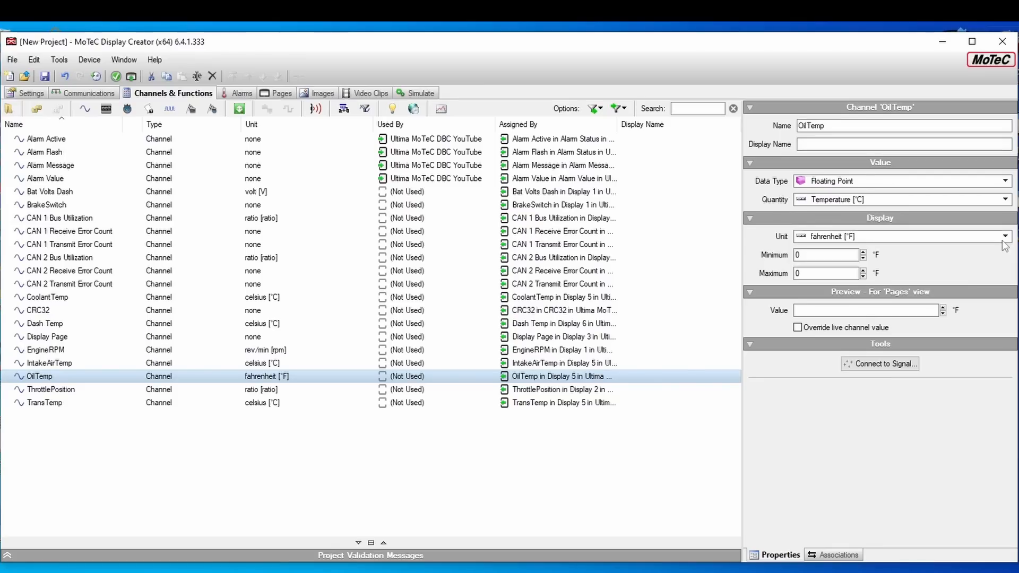
{"action": "left_click", "coordinate": [1003, 223]}
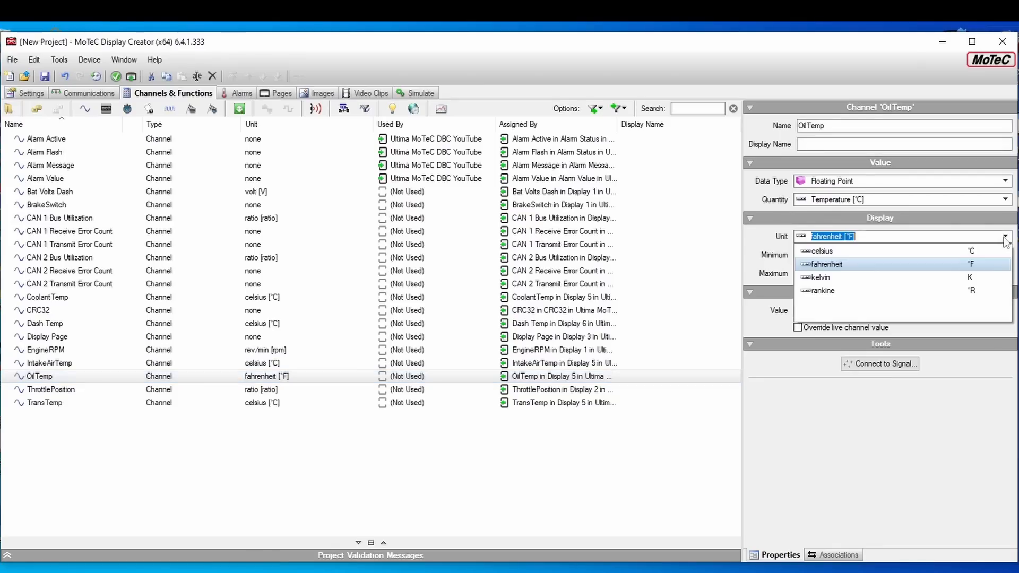
{"action": "left_click", "coordinate": [895, 254]}
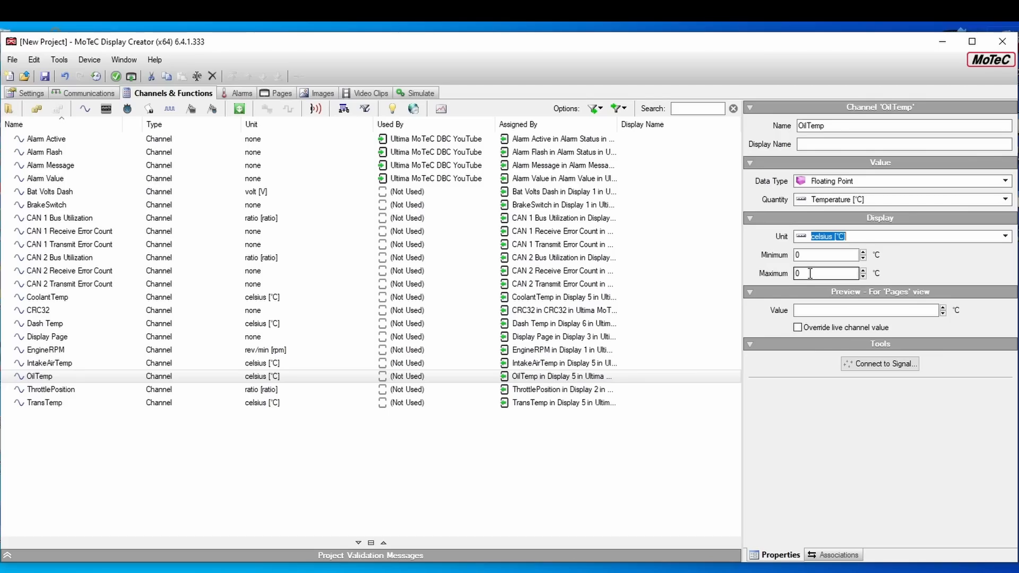
Set the OilTemp channel's display maximum to 194 °C and its minimum to -48 °C
{"action": "right_click", "coordinate": [808, 273]}
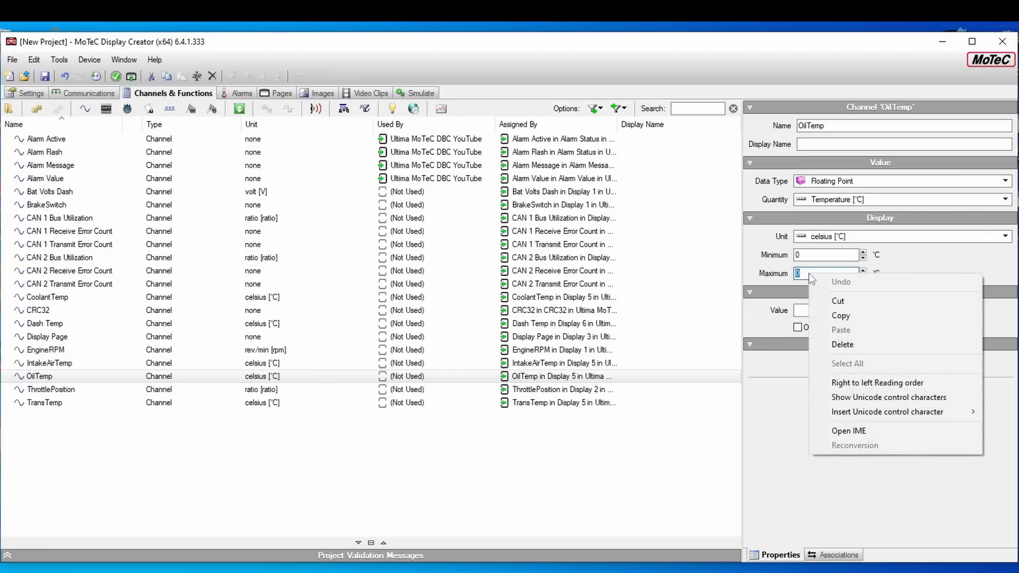
{"action": "left_click", "coordinate": [801, 274]}
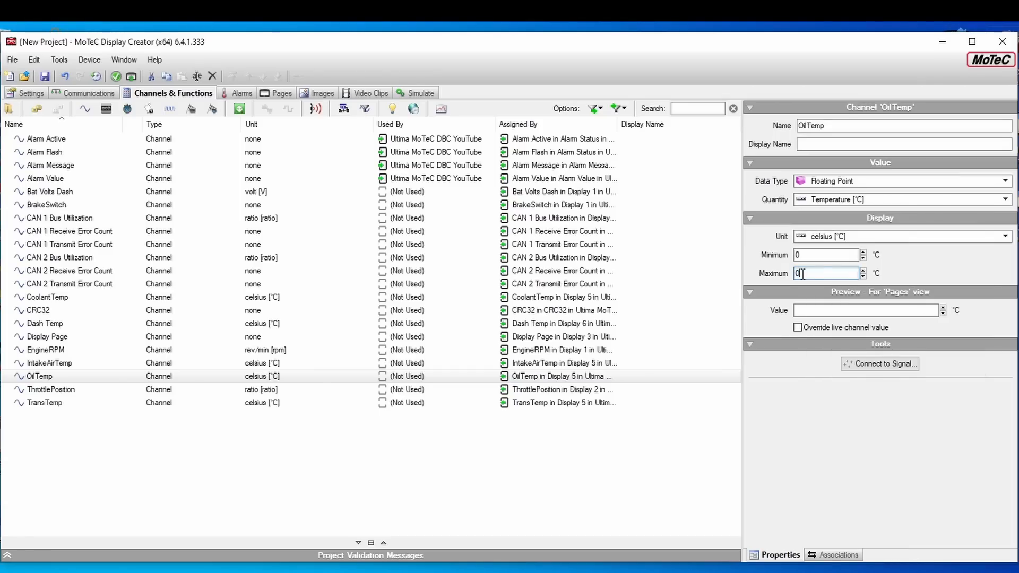
{"action": "left_click_drag", "start_coordinate": [803, 274], "coordinate": [791, 273]}
{"action": "type", "text": "194"}
{"action": "left_click_drag", "start_coordinate": [836, 254], "coordinate": [781, 256]}
{"action": "type", "text": "-48"}
{"action": "left_click", "coordinate": [828, 311]}
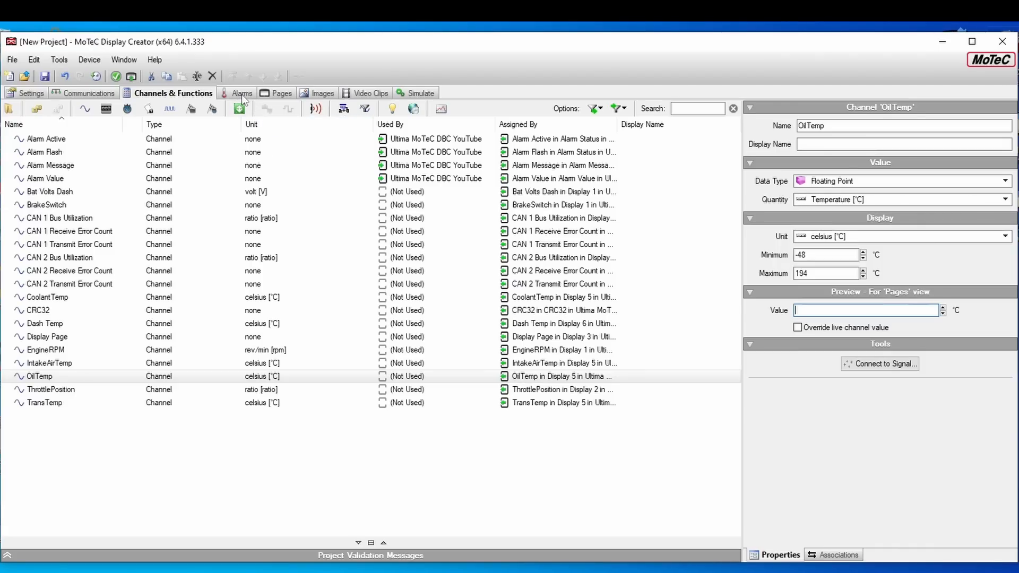
Review the project's alarm list and open the display page editor
{"action": "left_click", "coordinate": [241, 95]}
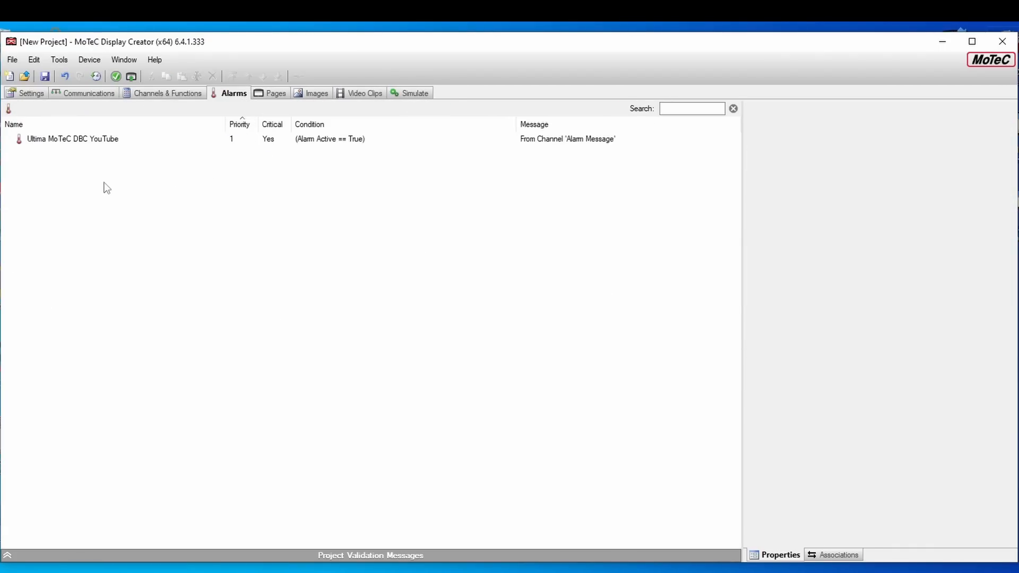
{"action": "left_click", "coordinate": [274, 94]}
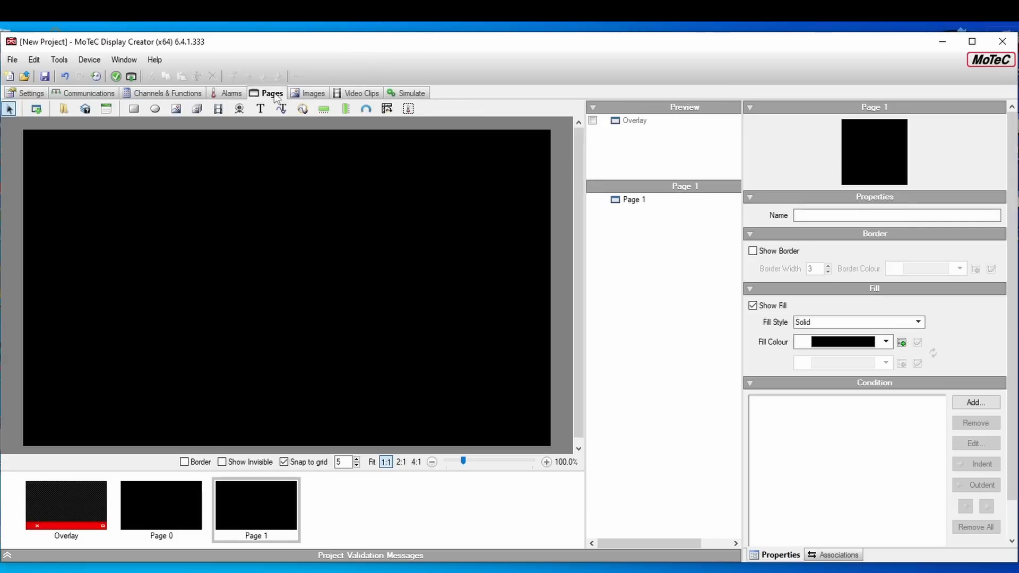
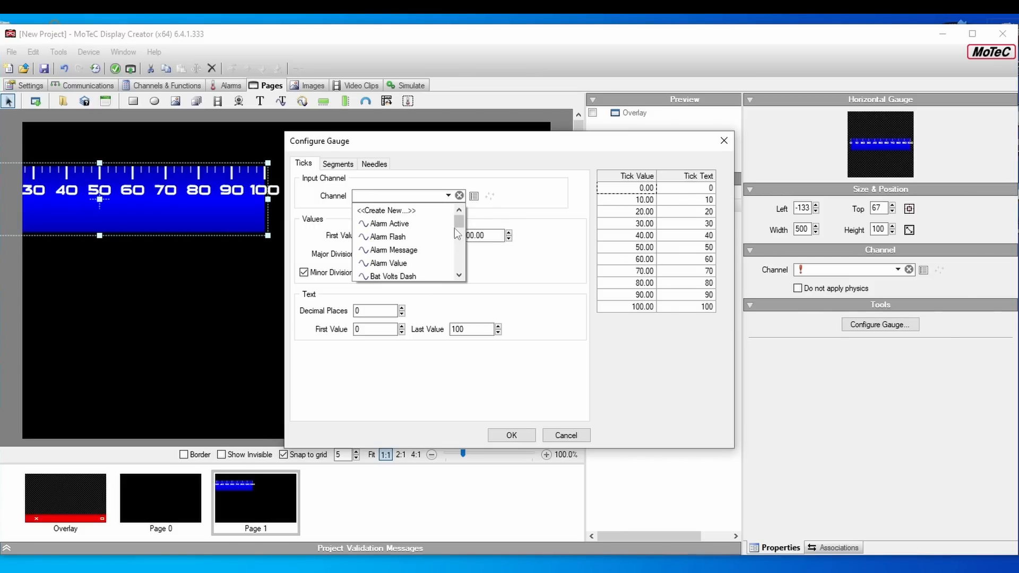
Assign the CoolantTemp channel as the input of the horizontal gauge on Page 1
{"action": "left_click", "coordinate": [460, 260]}
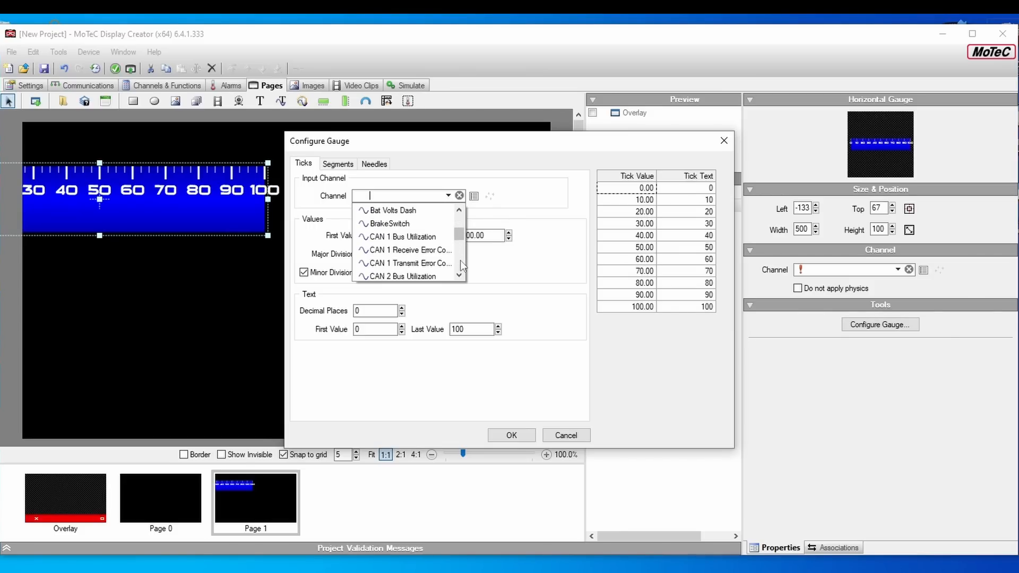
{"action": "left_click", "coordinate": [460, 260]}
{"action": "left_click", "coordinate": [461, 260]}
{"action": "left_click_drag", "start_coordinate": [460, 260], "coordinate": [467, 215]}
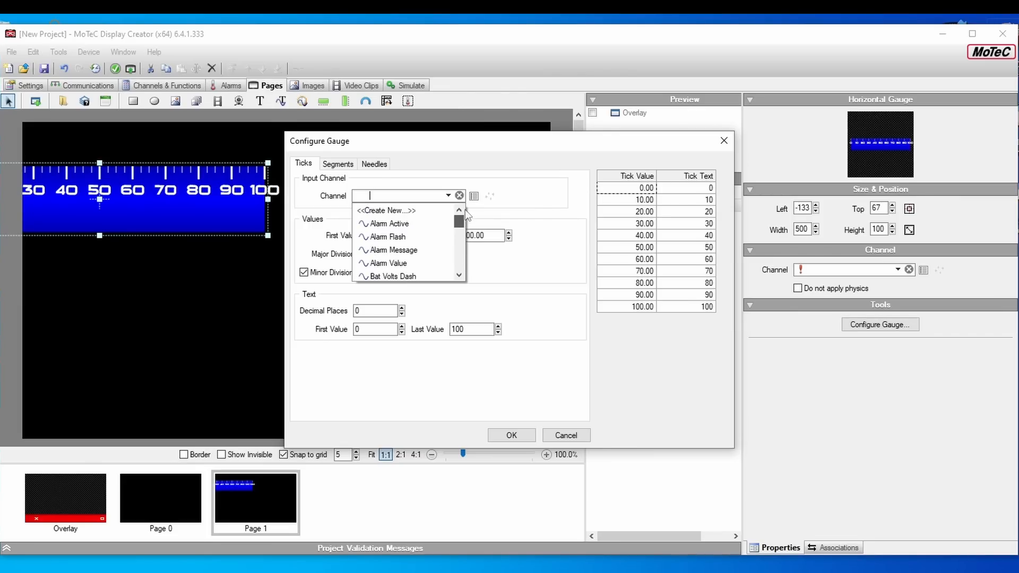
{"action": "left_click", "coordinate": [493, 196]}
{"action": "left_click", "coordinate": [474, 196]}
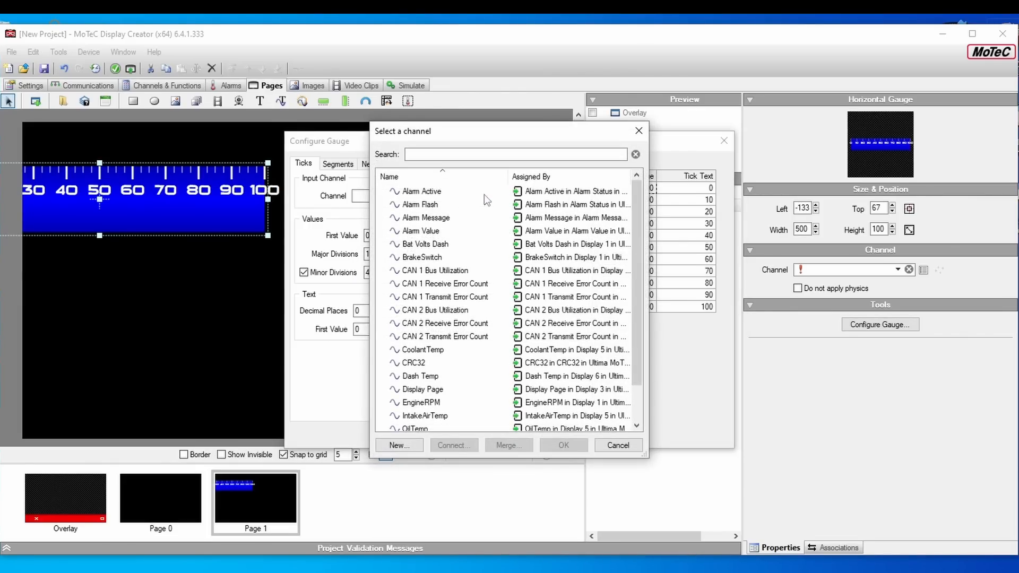
{"action": "left_click_drag", "start_coordinate": [635, 260], "coordinate": [638, 222]}
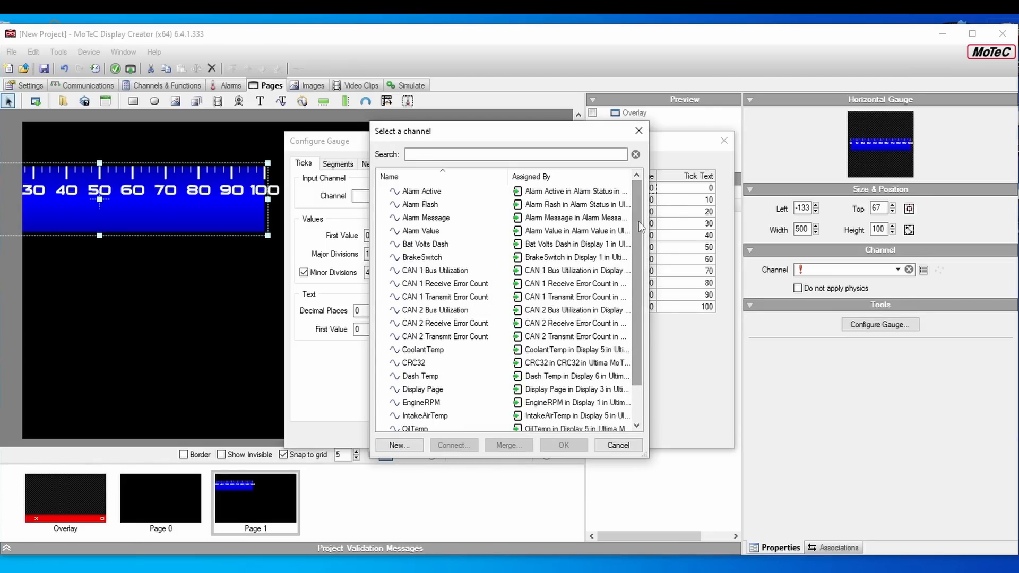
{"action": "scroll", "coordinate": [638, 221], "scroll_direction": "down", "scroll_amount": 1}
{"action": "left_click", "coordinate": [431, 337]}
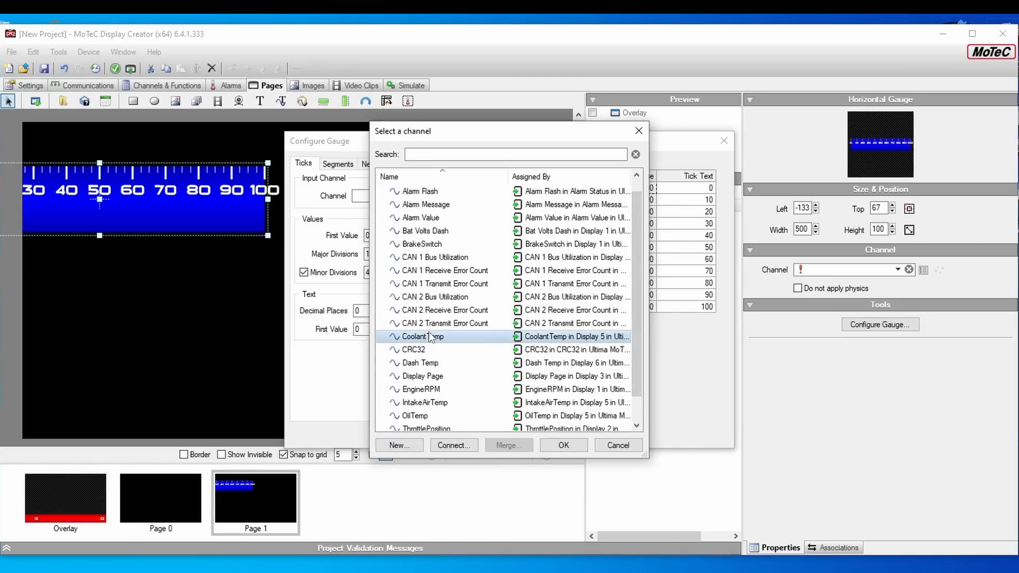
{"action": "left_click", "coordinate": [564, 446]}
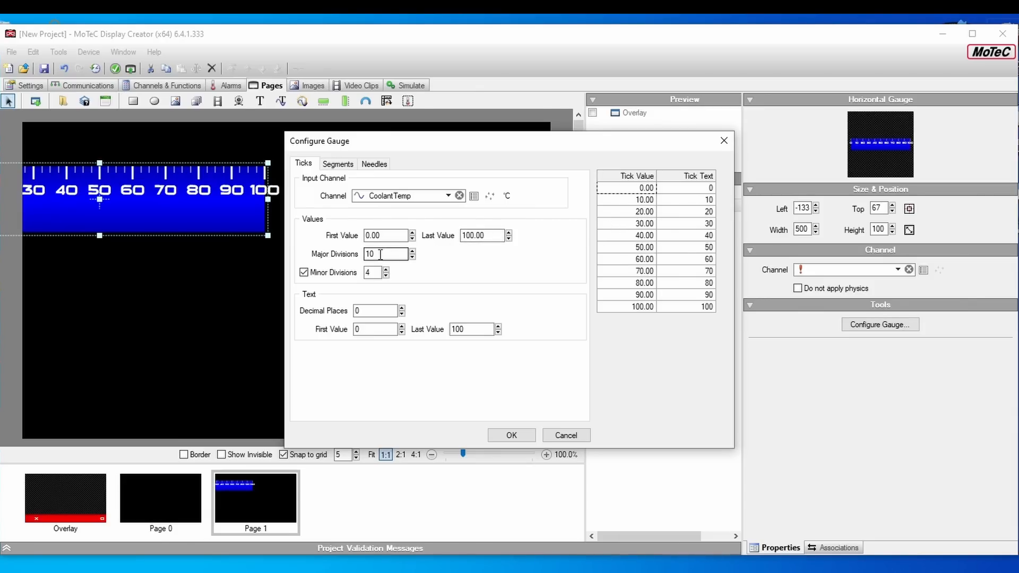
Turn off the gauge's minor divisions and set the last tick value to 150
{"action": "left_click", "coordinate": [304, 271]}
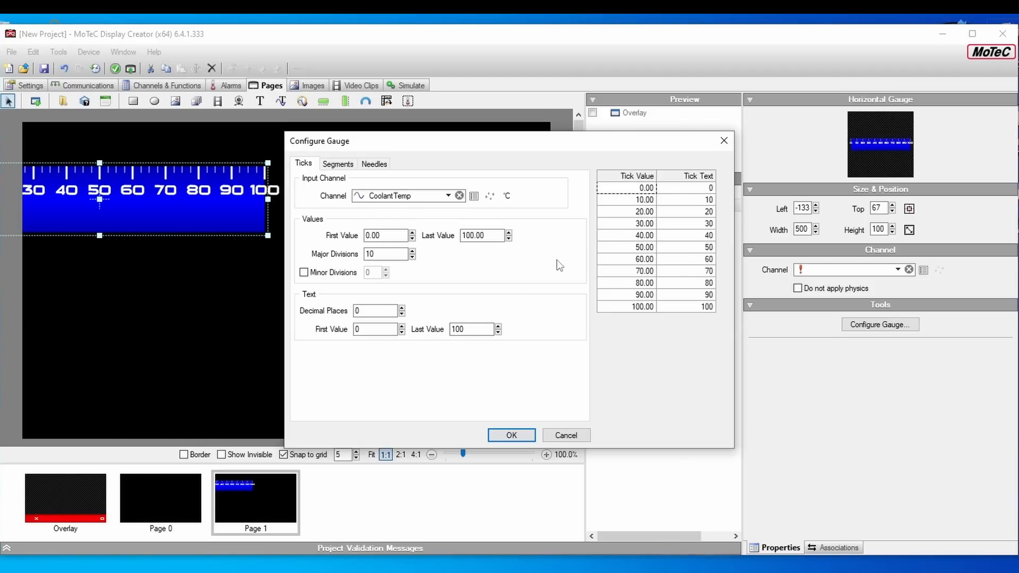
{"action": "left_click", "coordinate": [472, 237]}
{"action": "left_click", "coordinate": [472, 236]}
{"action": "key", "text": "BackSpace"}
{"action": "key", "text": "BackSpace"}
{"action": "type", "text": "50"}
Check the gauge's segment and needle settings, and accept the gauge configuration
{"action": "left_click", "coordinate": [338, 164]}
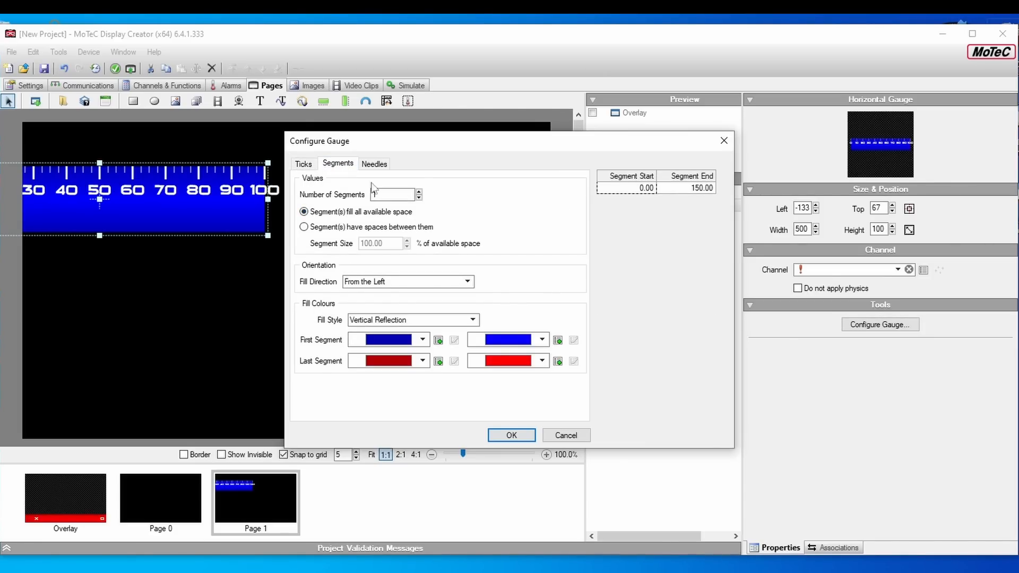
{"action": "left_click", "coordinate": [375, 164]}
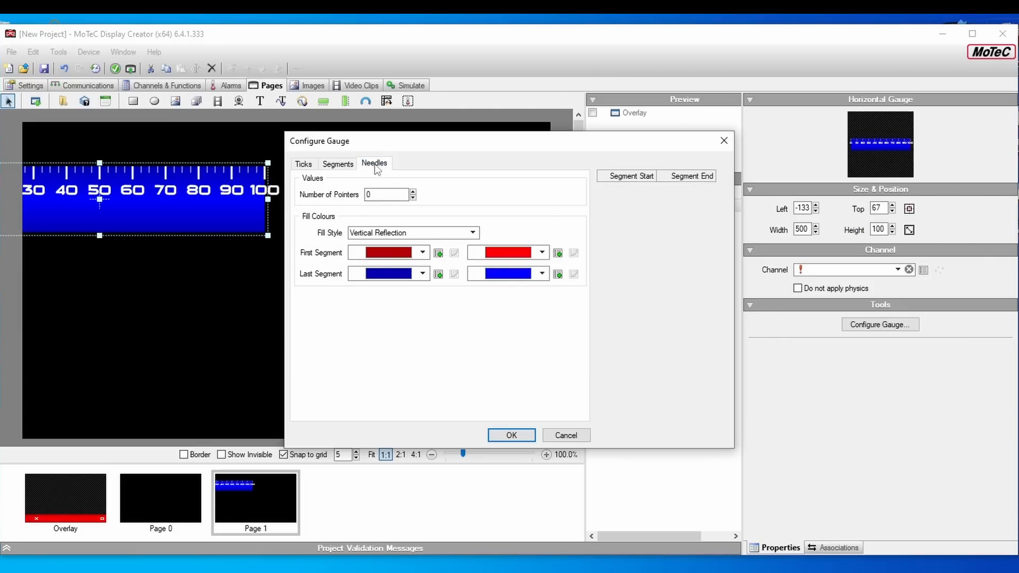
{"action": "left_click", "coordinate": [304, 165]}
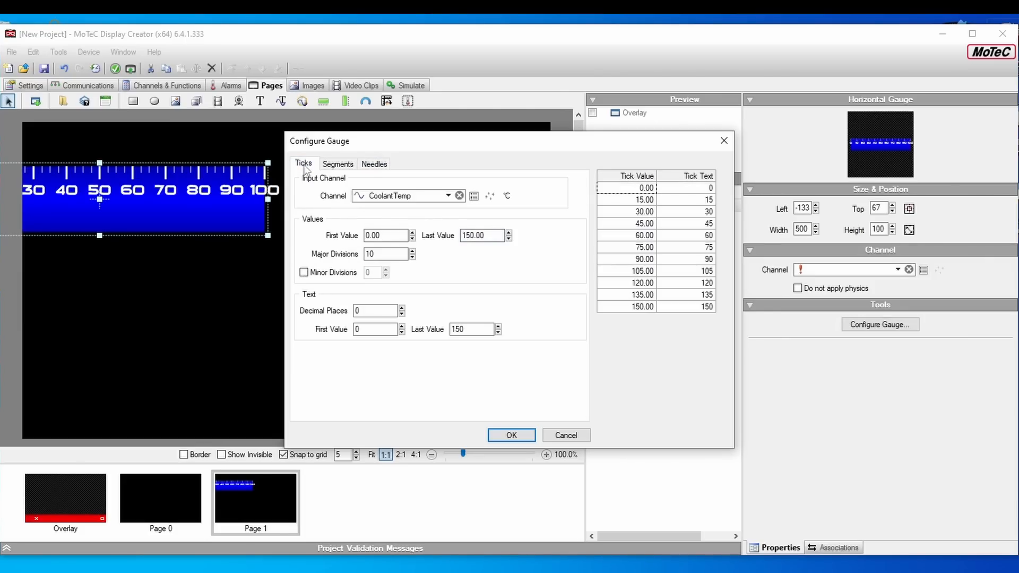
{"action": "left_click", "coordinate": [509, 434]}
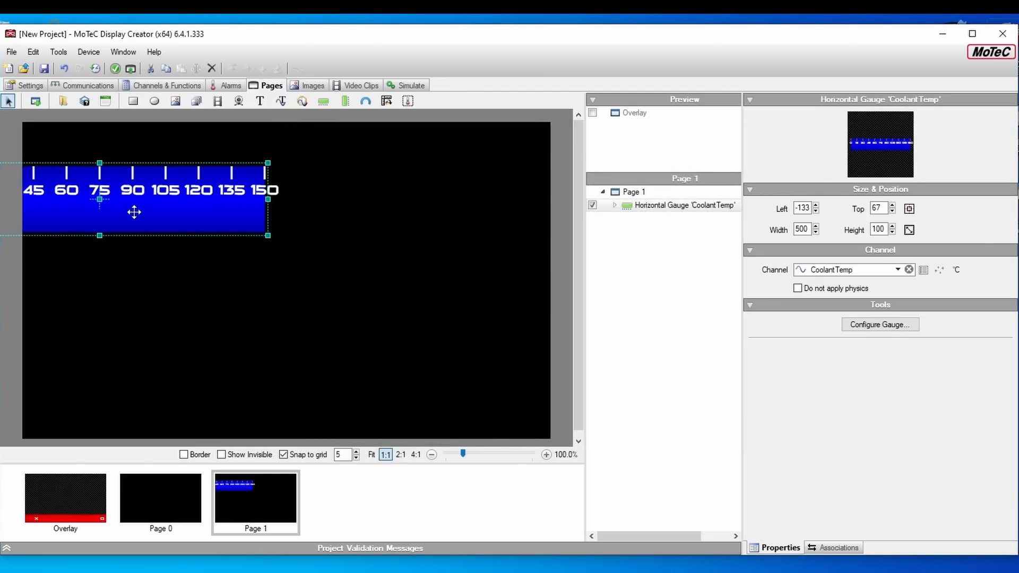
Move the CoolantTemp gauge fully onto Page 1 at left 135, top 135, and reduce its height to 45
{"action": "left_click_drag", "start_coordinate": [134, 212], "coordinate": [310, 259]}
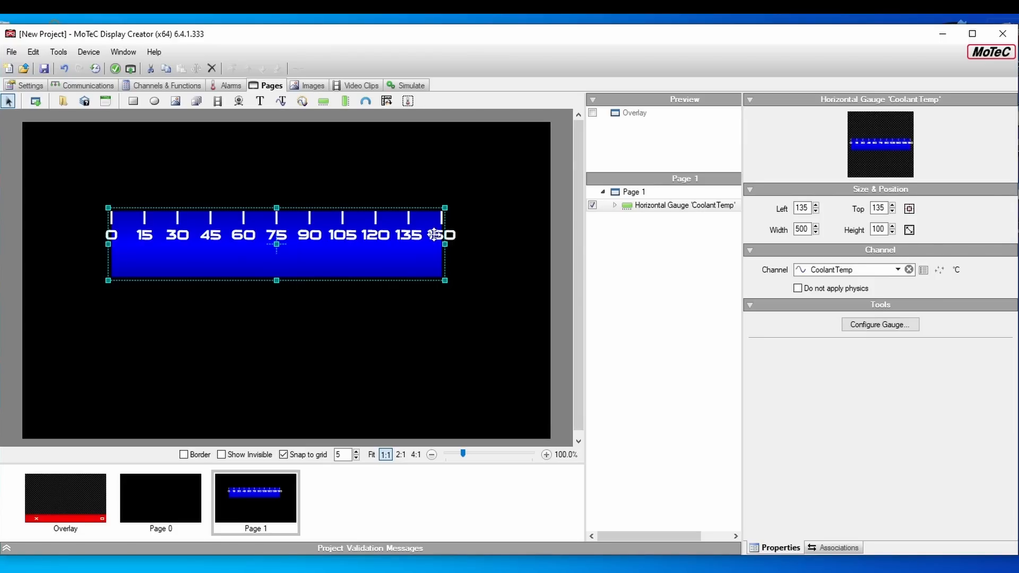
{"action": "left_click_drag", "start_coordinate": [277, 280], "coordinate": [276, 244]}
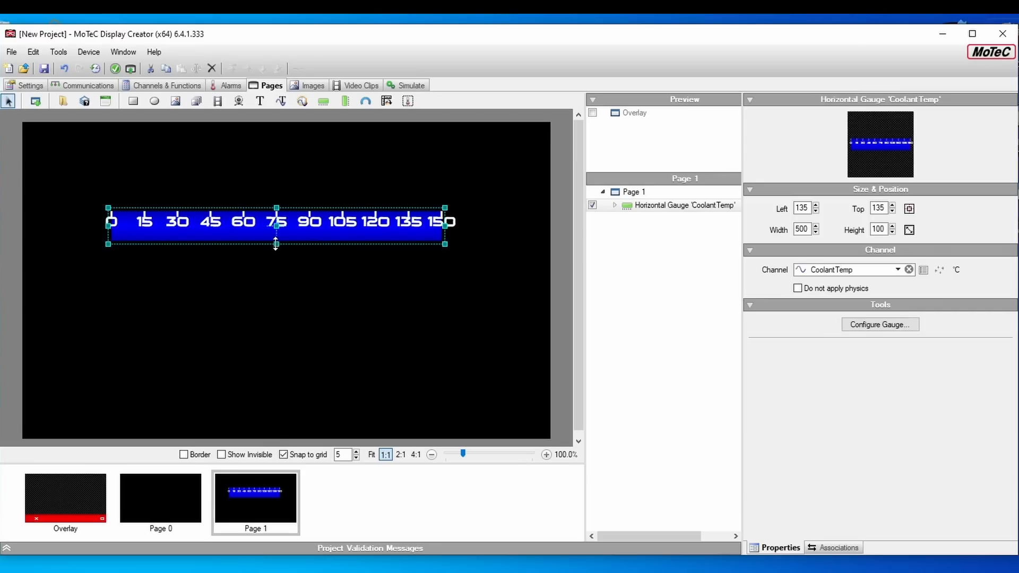
Examine the gauge's component elements, including the 0 tick mark, its text label and the bar graph segment
{"action": "left_click", "coordinate": [615, 206]}
{"action": "left_click", "coordinate": [627, 219]}
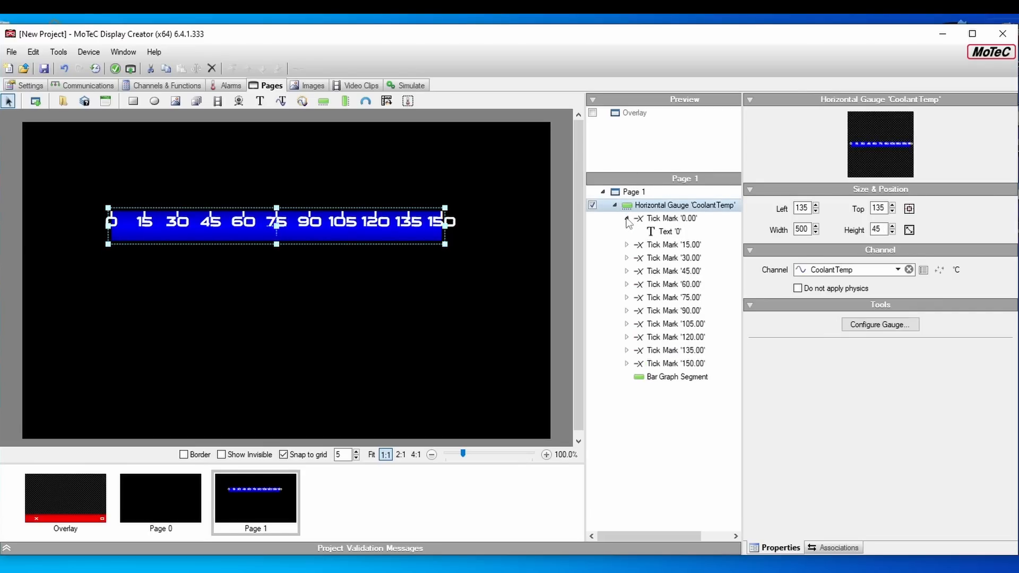
{"action": "left_click", "coordinate": [666, 234]}
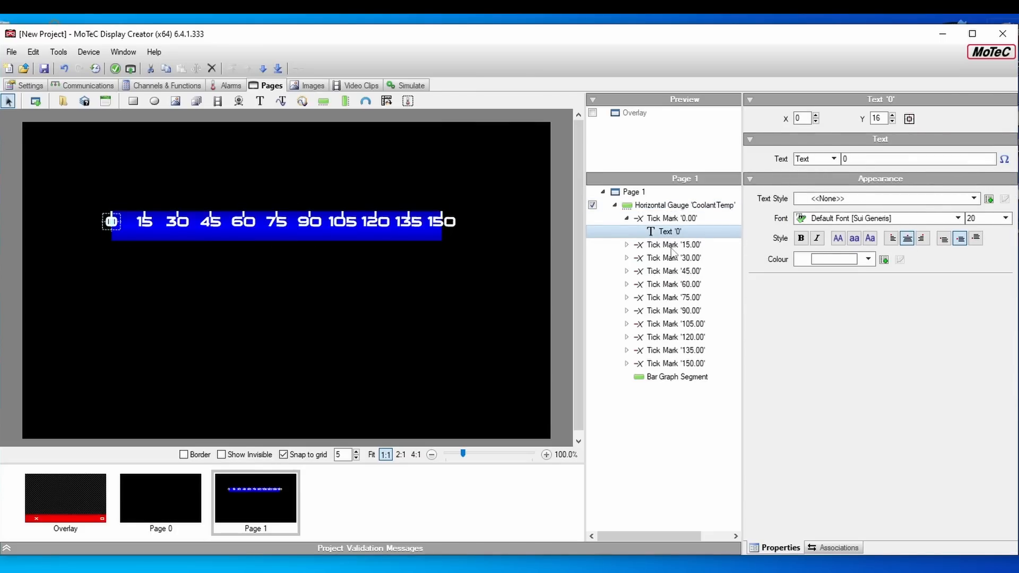
{"action": "left_click", "coordinate": [627, 220]}
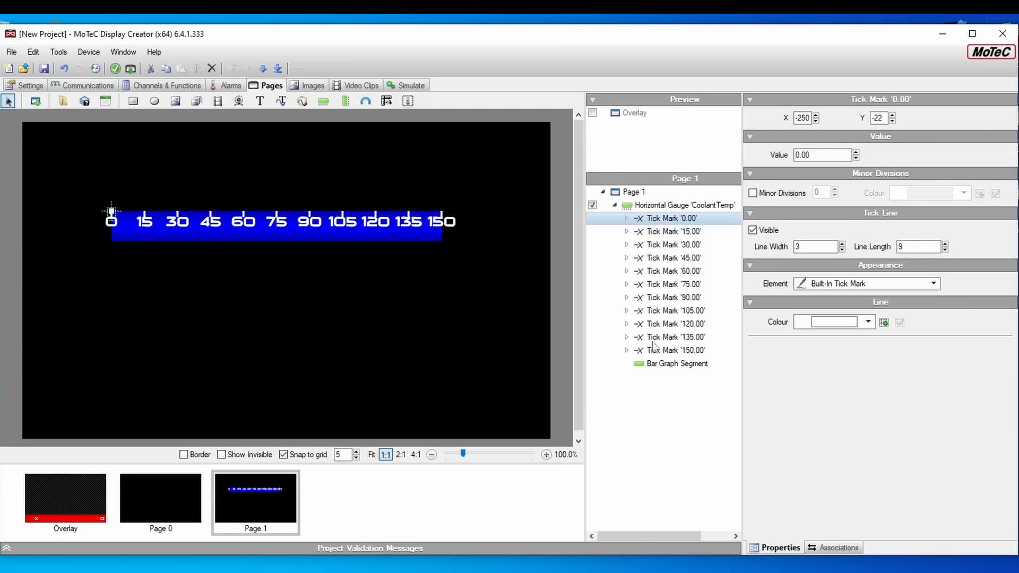
{"action": "left_click", "coordinate": [651, 364]}
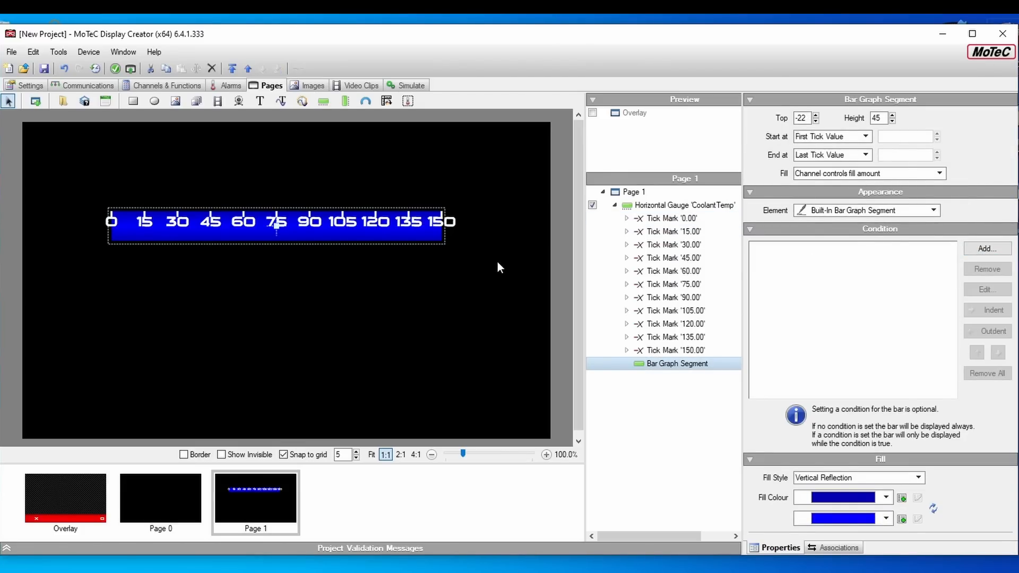
Set the font size of the gauge's 0 tick label to 10
{"action": "left_click", "coordinate": [625, 207]}
{"action": "left_click", "coordinate": [627, 219]}
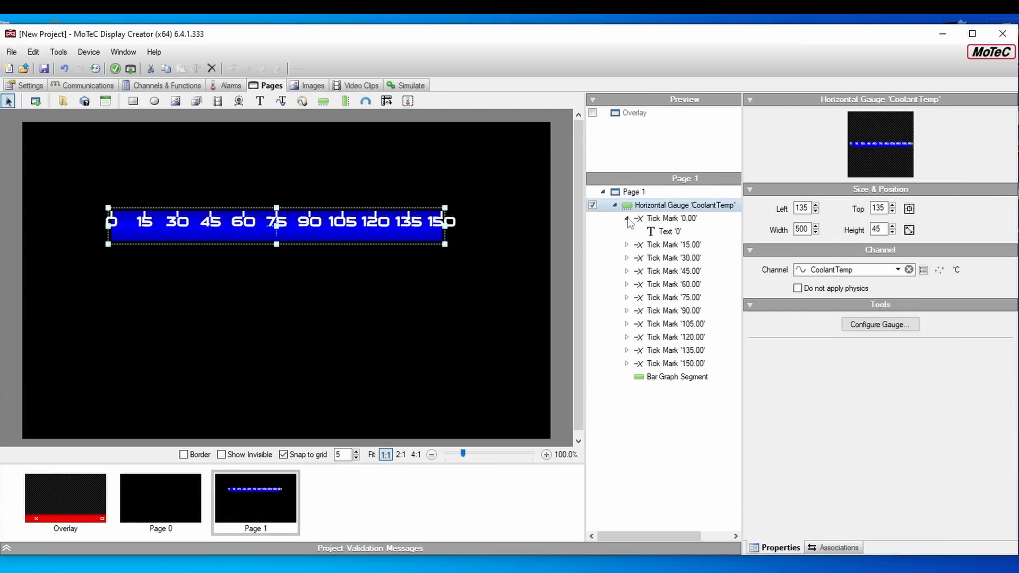
{"action": "left_click", "coordinate": [662, 233]}
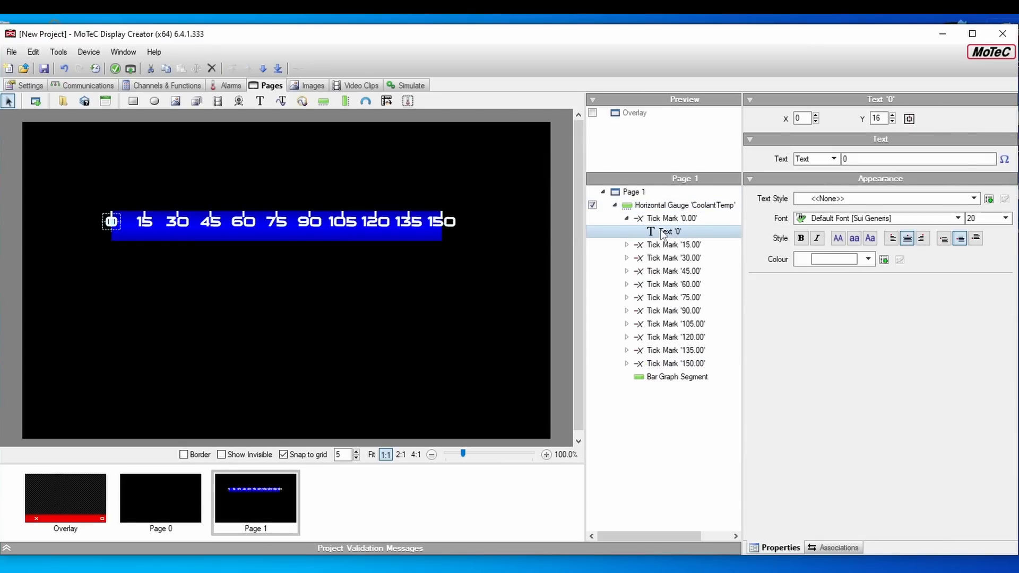
{"action": "left_click", "coordinate": [989, 220]}
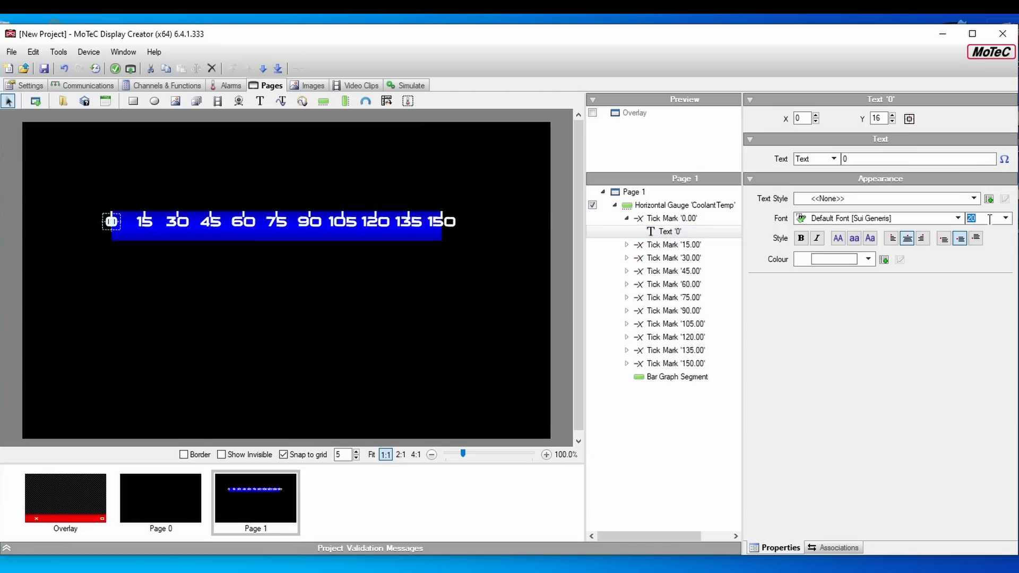
{"action": "type", "text": "10"}
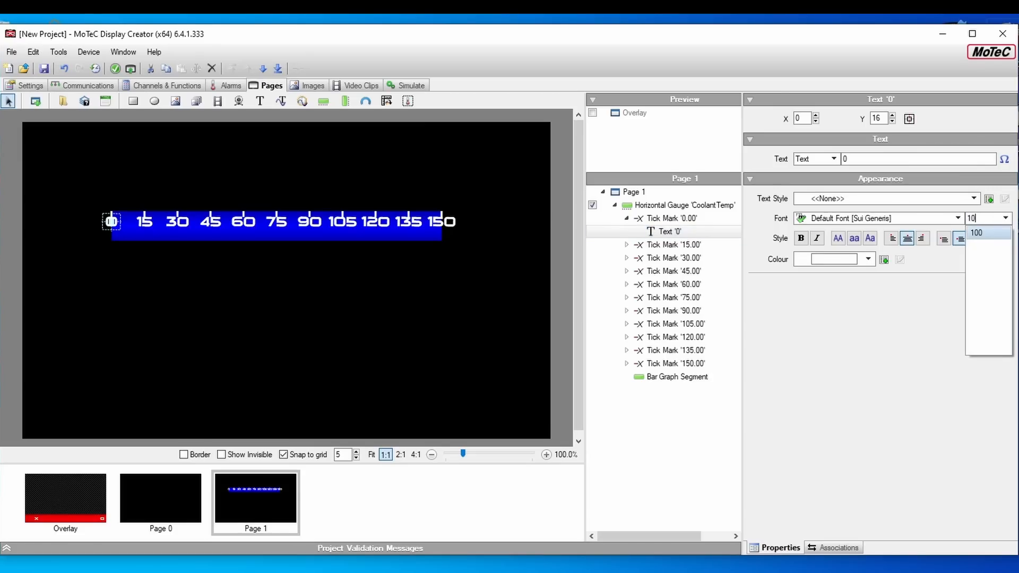
{"action": "key", "text": "Return"}
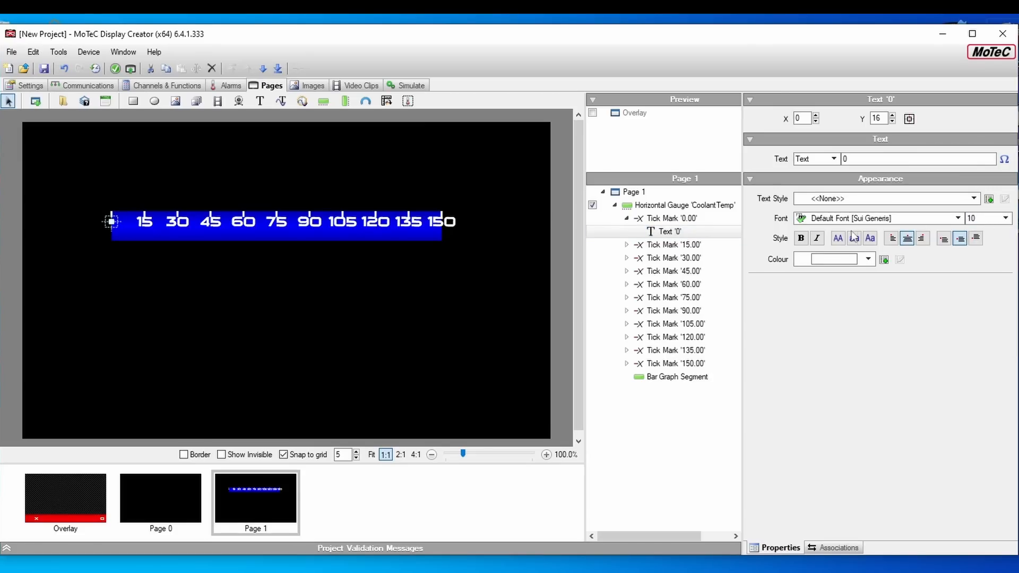
Set the font size of the gauge's 15 tick label to 10
{"action": "left_click", "coordinate": [673, 247]}
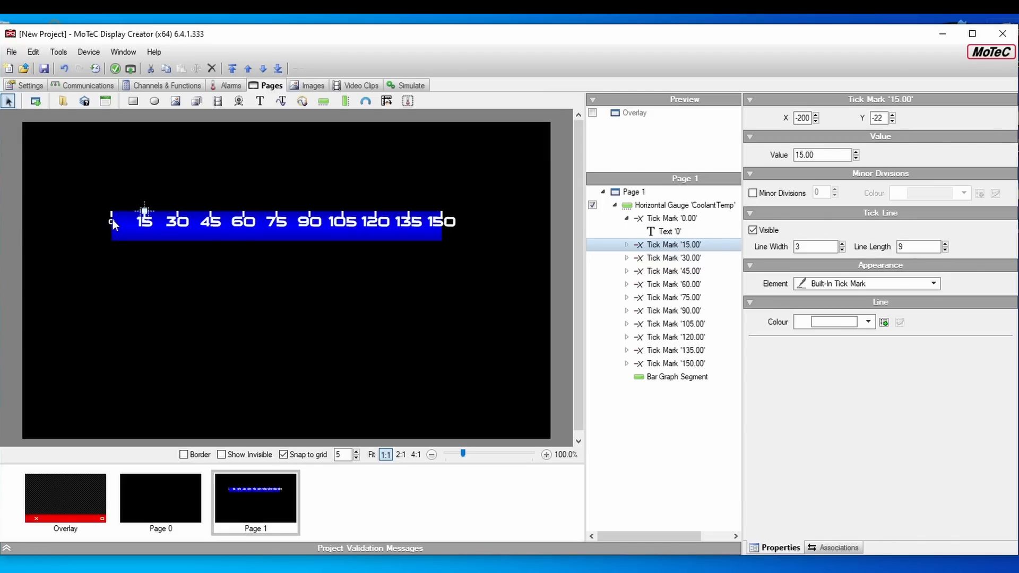
{"action": "left_click", "coordinate": [627, 245]}
{"action": "left_click", "coordinate": [674, 258]}
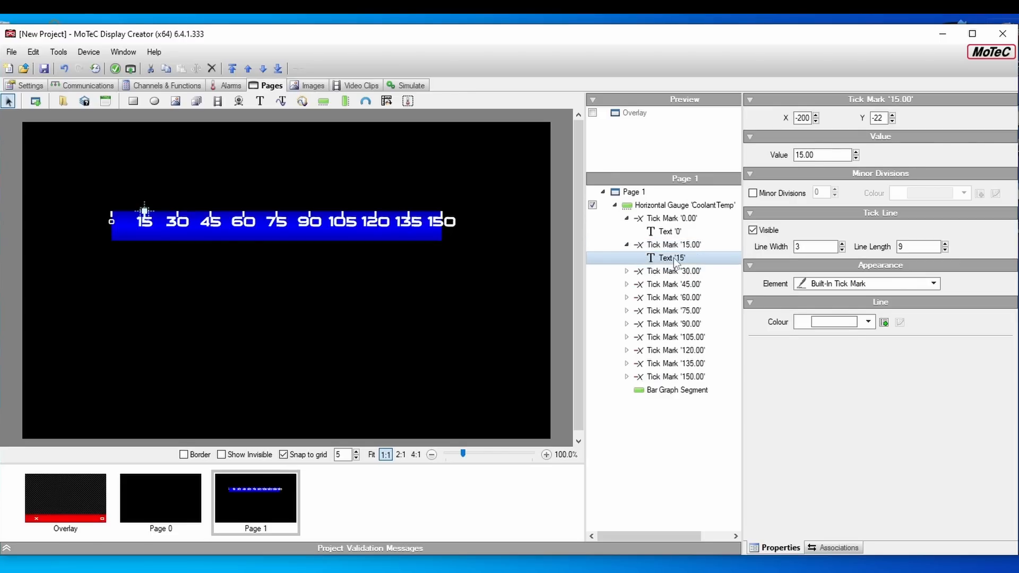
{"action": "double_click", "coordinate": [974, 218]}
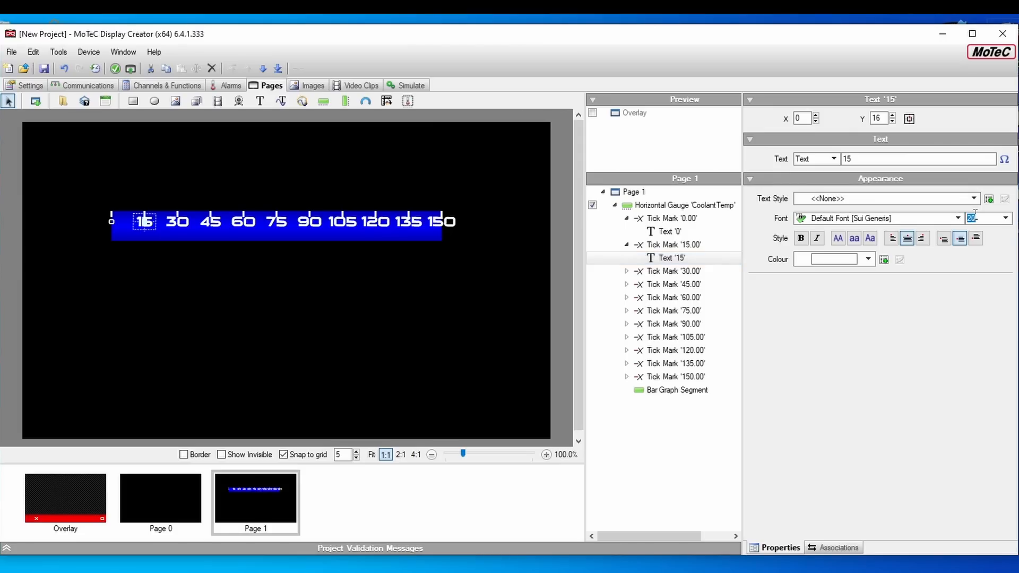
{"action": "type", "text": "10"}
{"action": "key", "text": "Return"}
Set the font size of the gauge's 30 tick label to 10
{"action": "left_click", "coordinate": [627, 271]}
{"action": "left_click", "coordinate": [672, 284]}
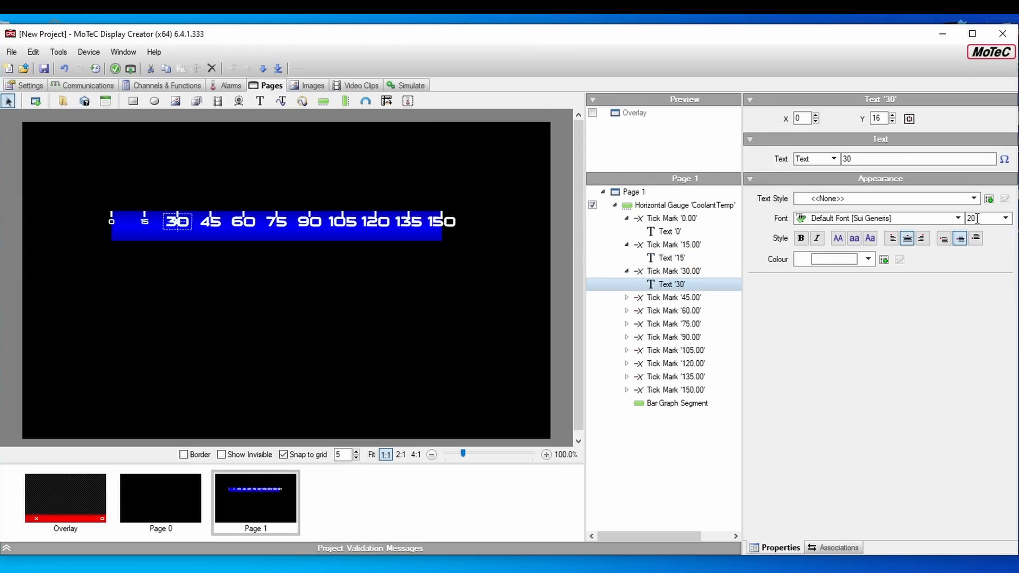
{"action": "double_click", "coordinate": [977, 218]}
{"action": "type", "text": "10"}
{"action": "key", "text": "Return"}
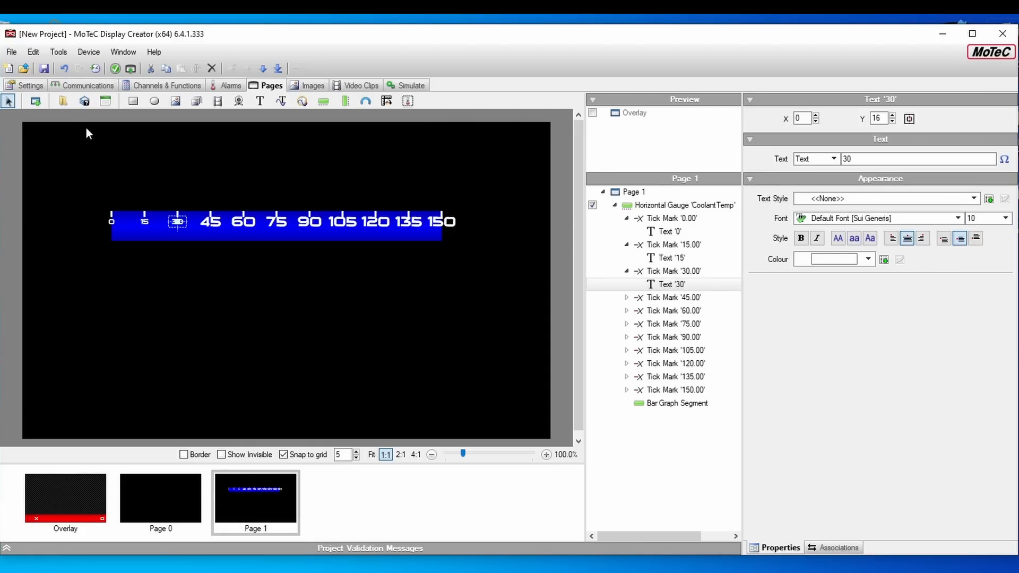
Add a project text style named Small Font Ultima using the default font at size 10
{"action": "left_click", "coordinate": [31, 85]}
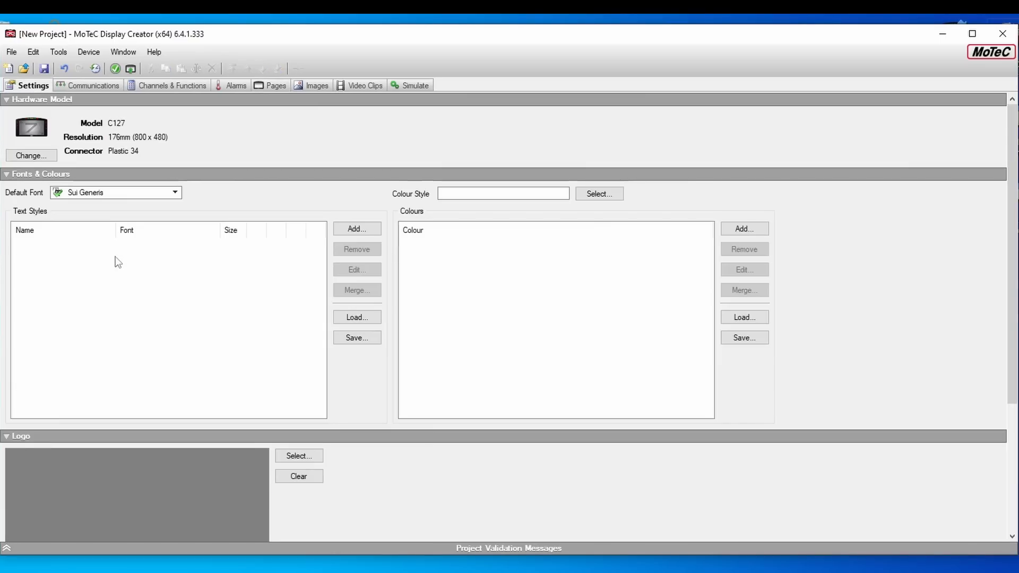
{"action": "left_click", "coordinate": [363, 230]}
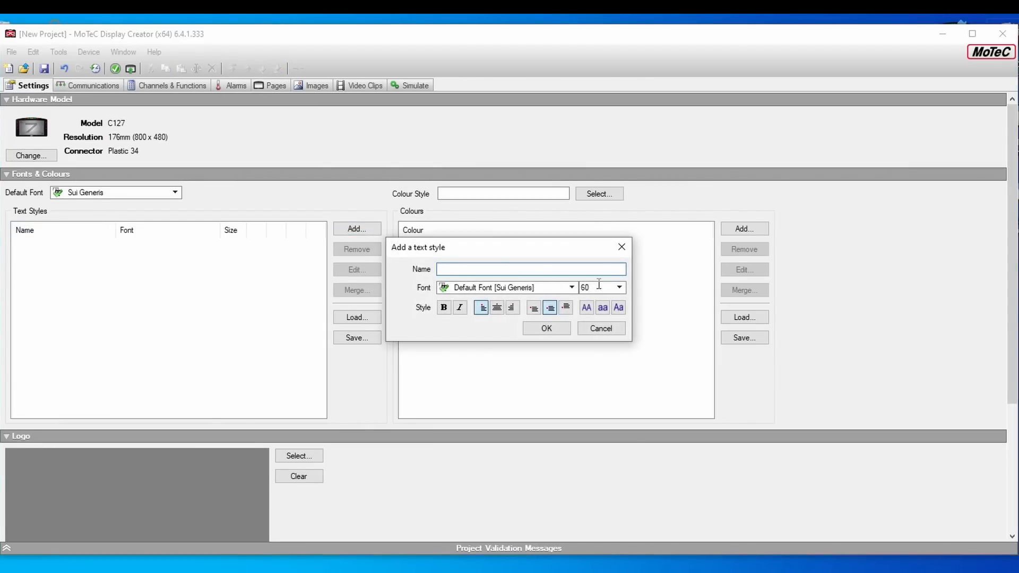
{"action": "left_click", "coordinate": [618, 288]}
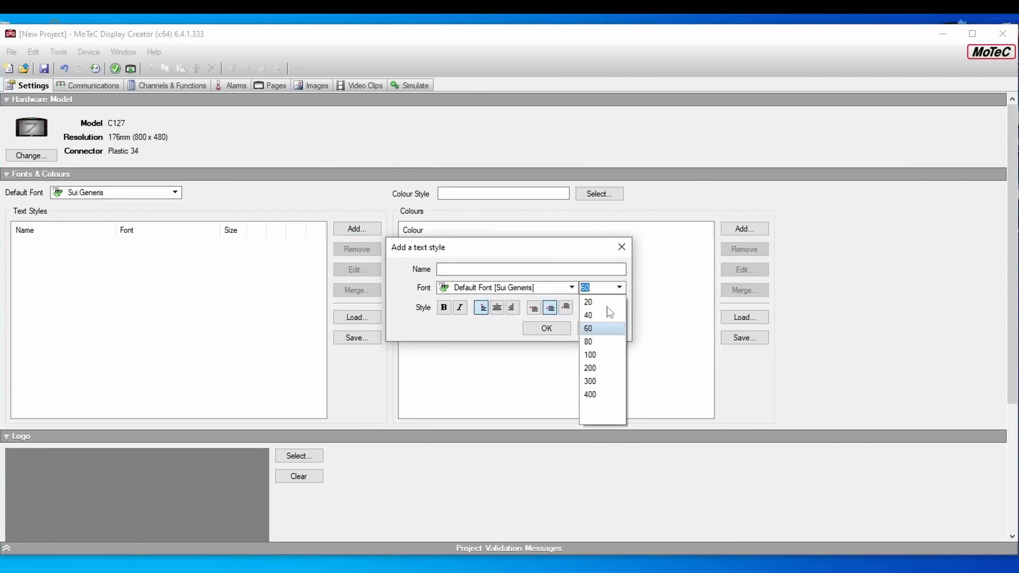
{"action": "type", "text": "10"}
{"action": "left_click", "coordinate": [478, 330]}
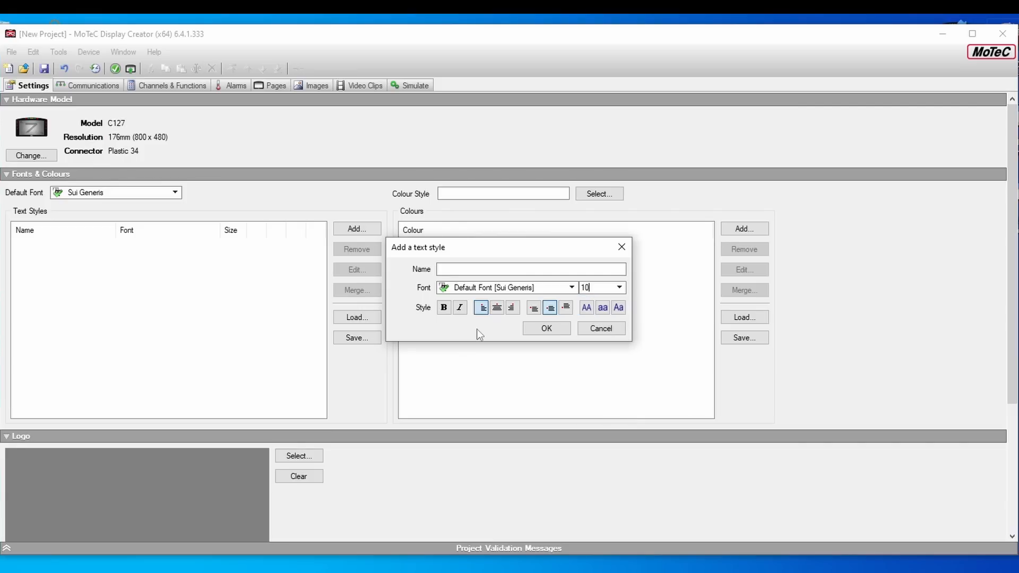
{"action": "left_click", "coordinate": [504, 270]}
{"action": "type", "text": "Small Font Ultima"}
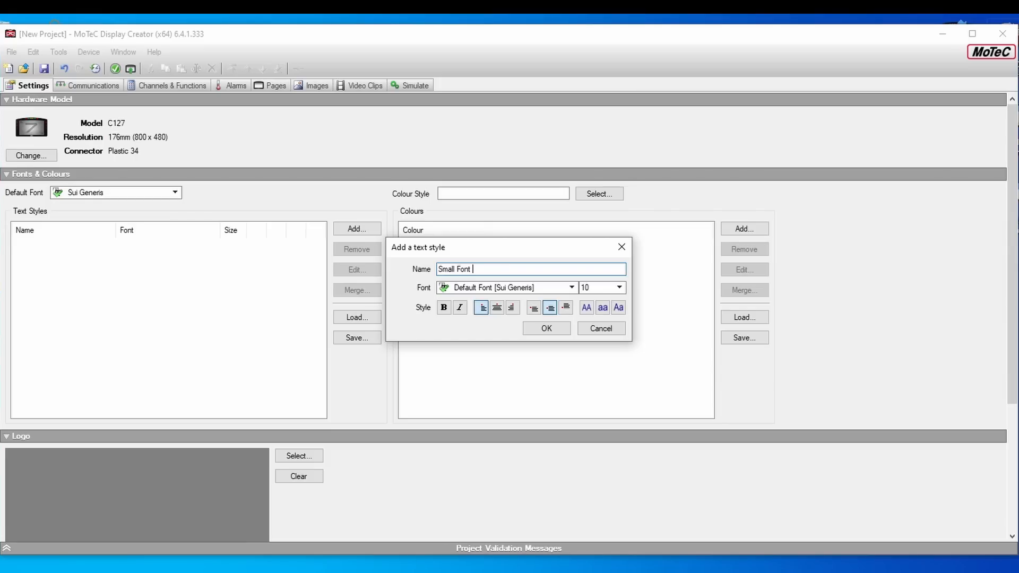
{"action": "left_click", "coordinate": [565, 330]}
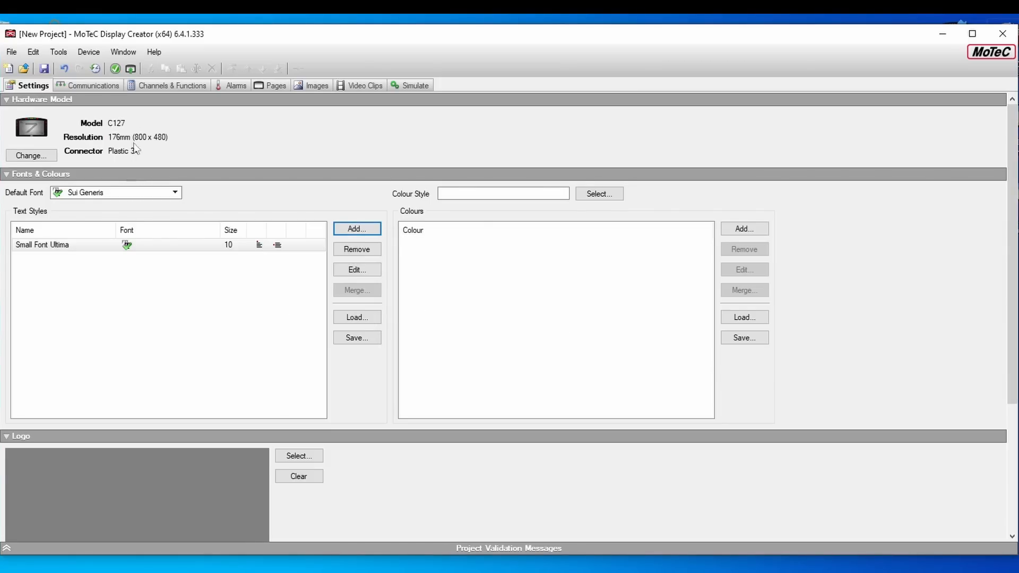
Expand the tick marks from 45 to 150 on Page 1's gauge and apply the Small Font Ultima text style to the 45 label
{"action": "left_click", "coordinate": [272, 88]}
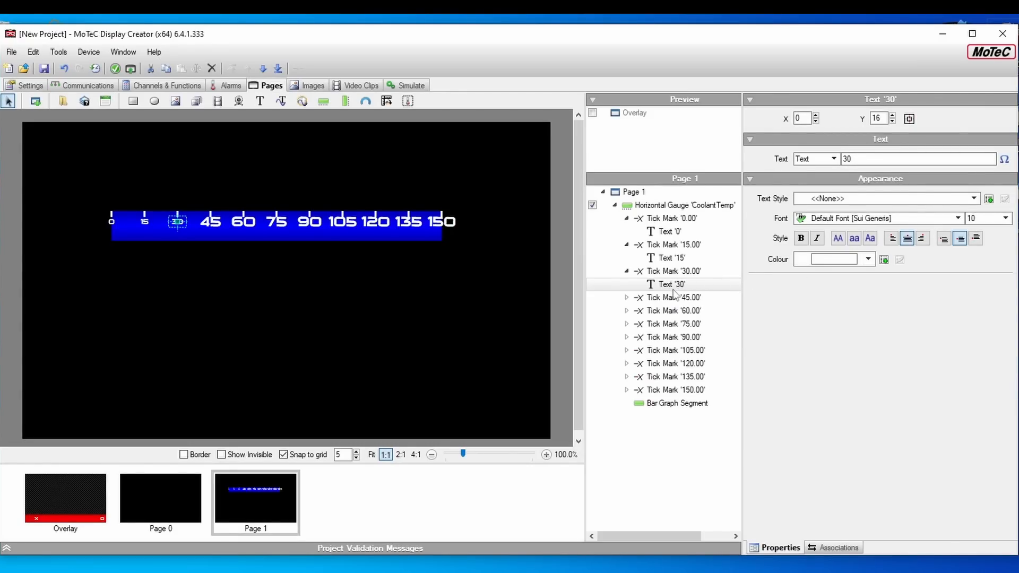
{"action": "left_click", "coordinate": [672, 298]}
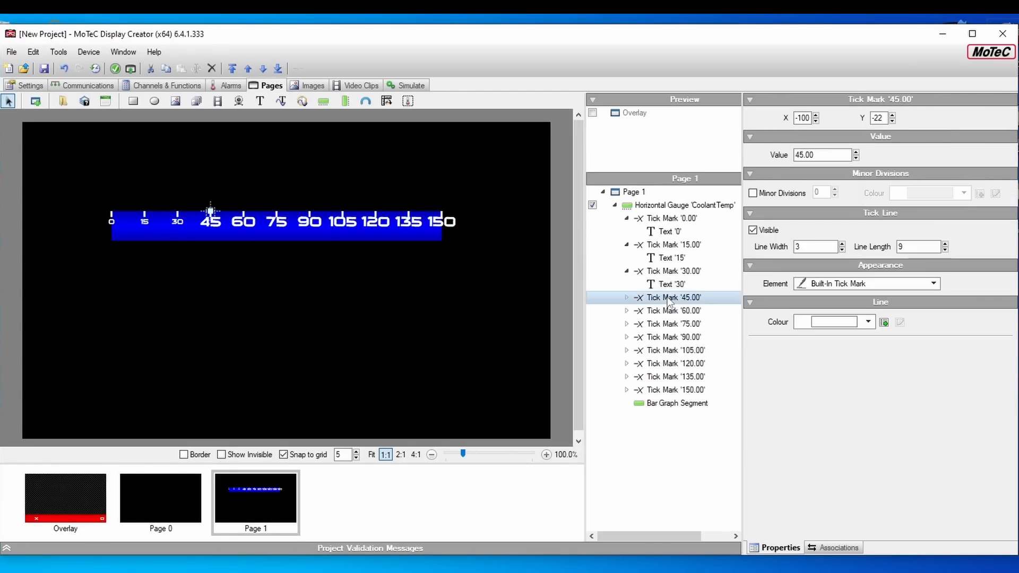
{"action": "left_click", "coordinate": [665, 391], "text": "shift"}
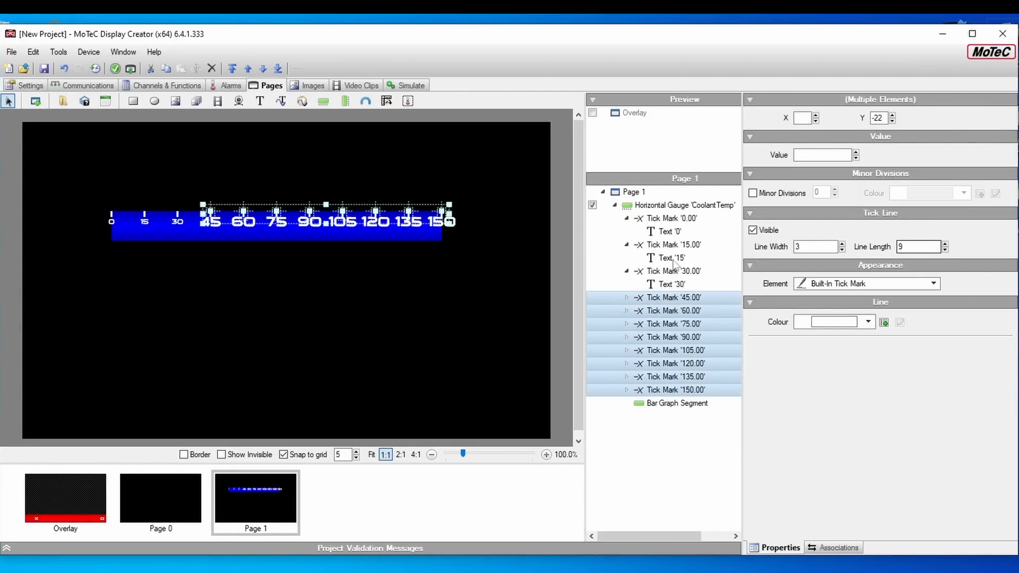
{"action": "left_click", "coordinate": [627, 298]}
{"action": "left_click", "coordinate": [674, 311]}
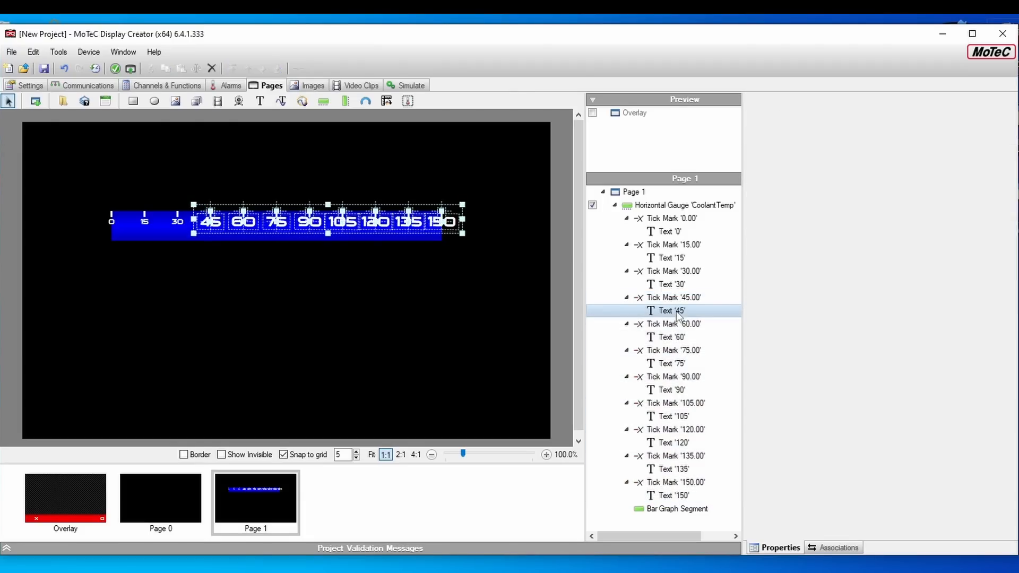
{"action": "left_click", "coordinate": [958, 218]}
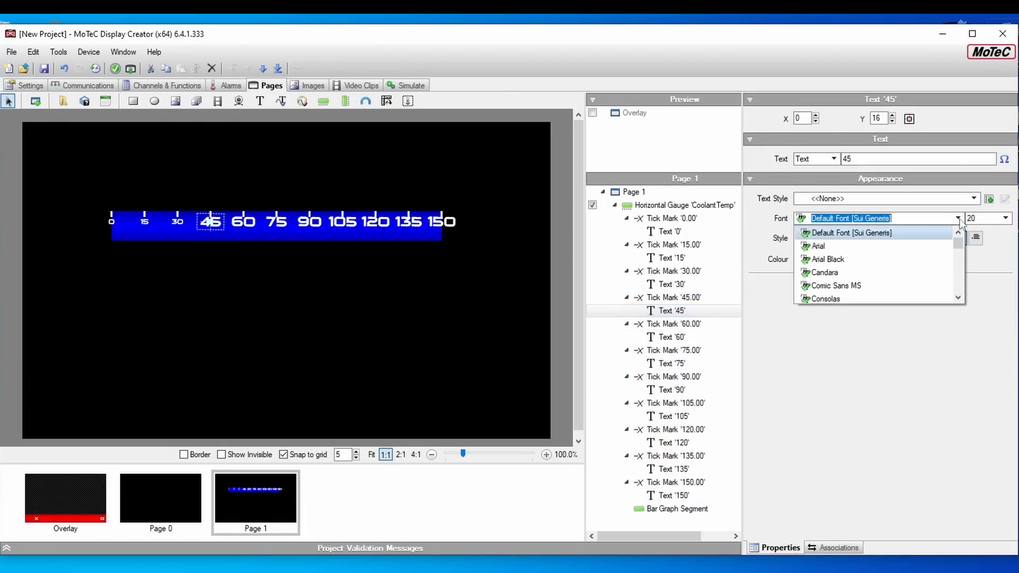
{"action": "left_click_drag", "start_coordinate": [958, 244], "coordinate": [974, 207]}
{"action": "left_click", "coordinate": [974, 198]}
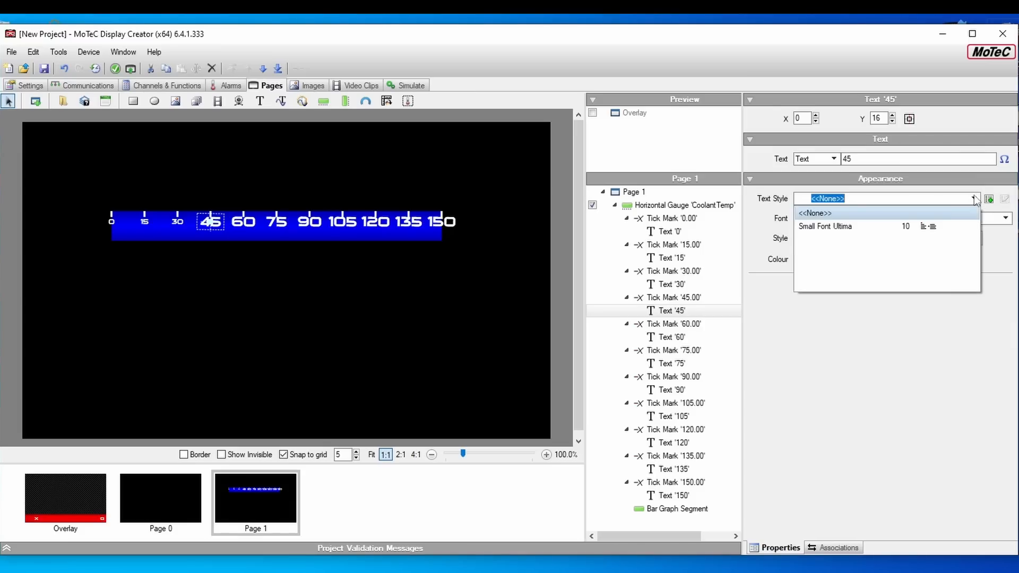
{"action": "left_click", "coordinate": [846, 228]}
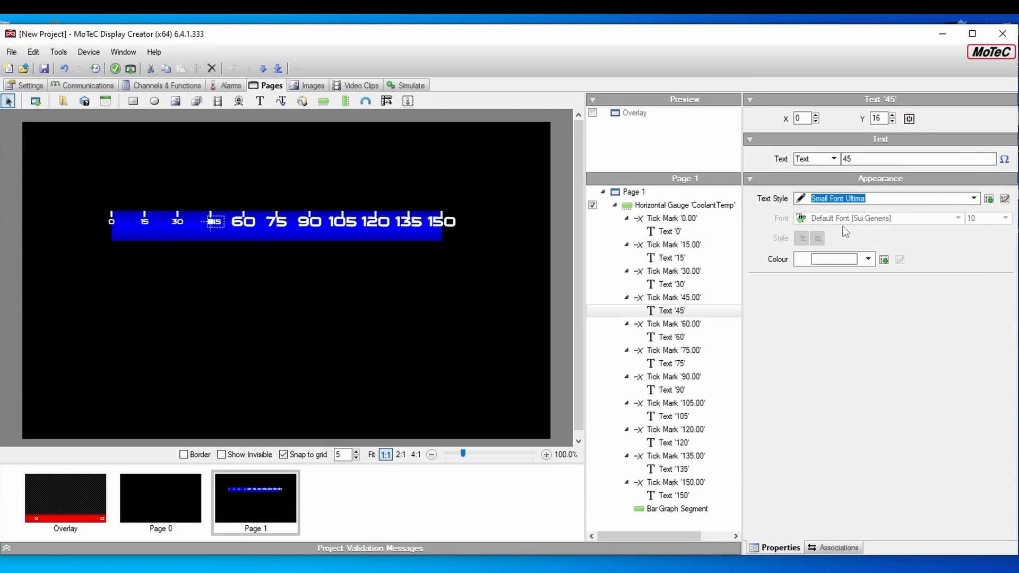
Apply the Small Font Ultima text style to the gauge's 60 and 75 tick labels
{"action": "left_click", "coordinate": [690, 338]}
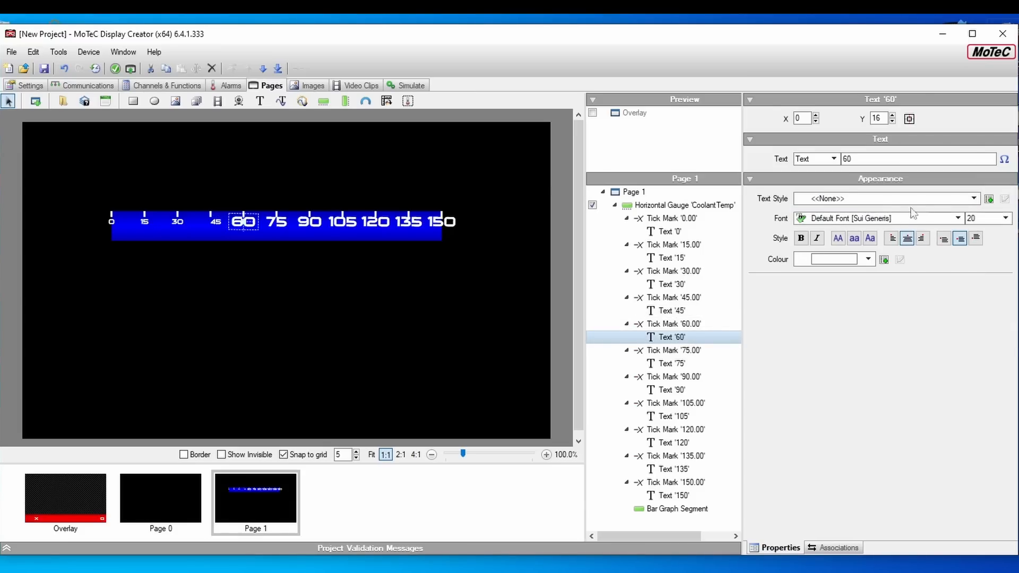
{"action": "left_click", "coordinate": [974, 199]}
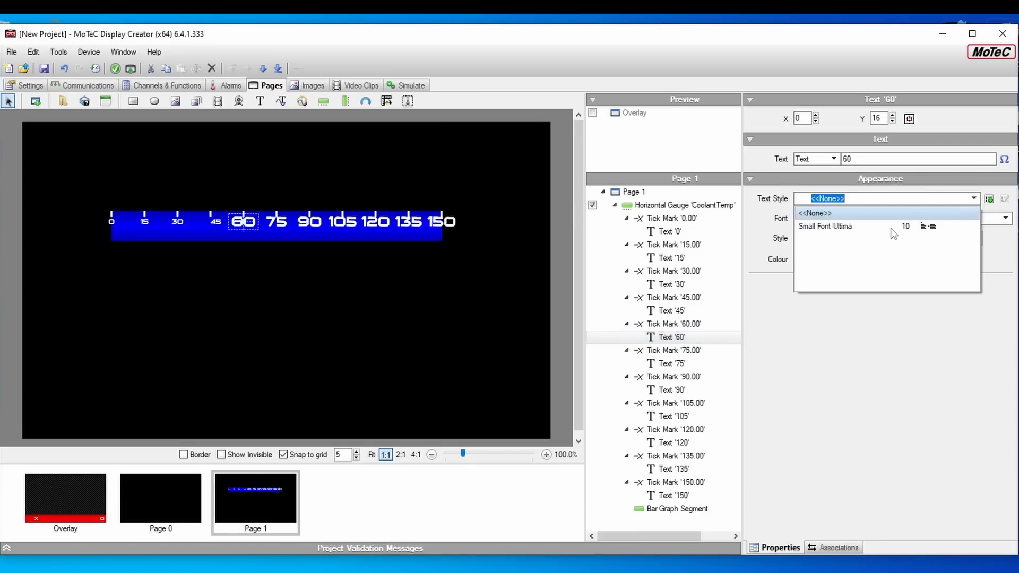
{"action": "left_click", "coordinate": [892, 227]}
{"action": "left_click", "coordinate": [675, 365]}
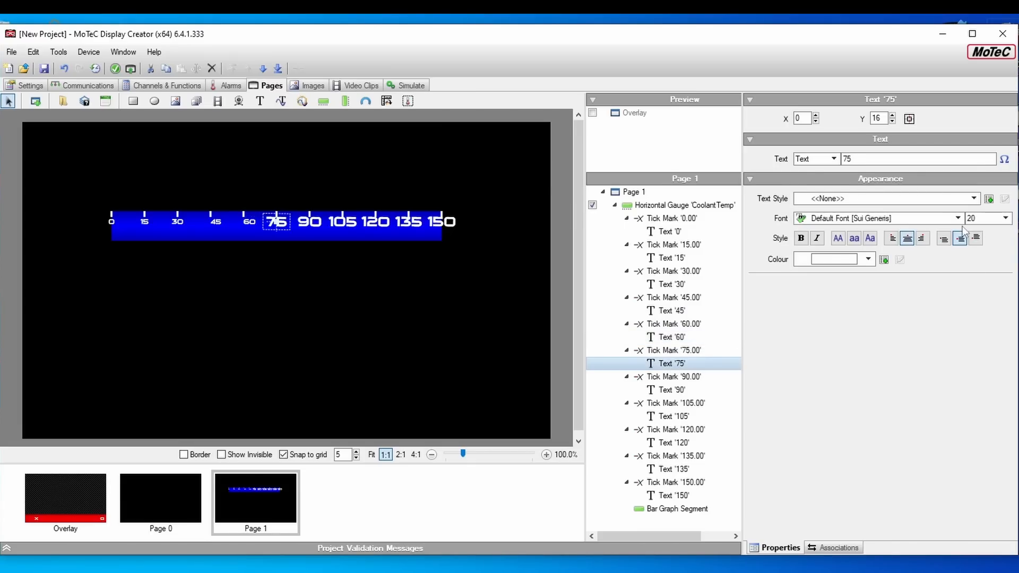
{"action": "left_click", "coordinate": [975, 197]}
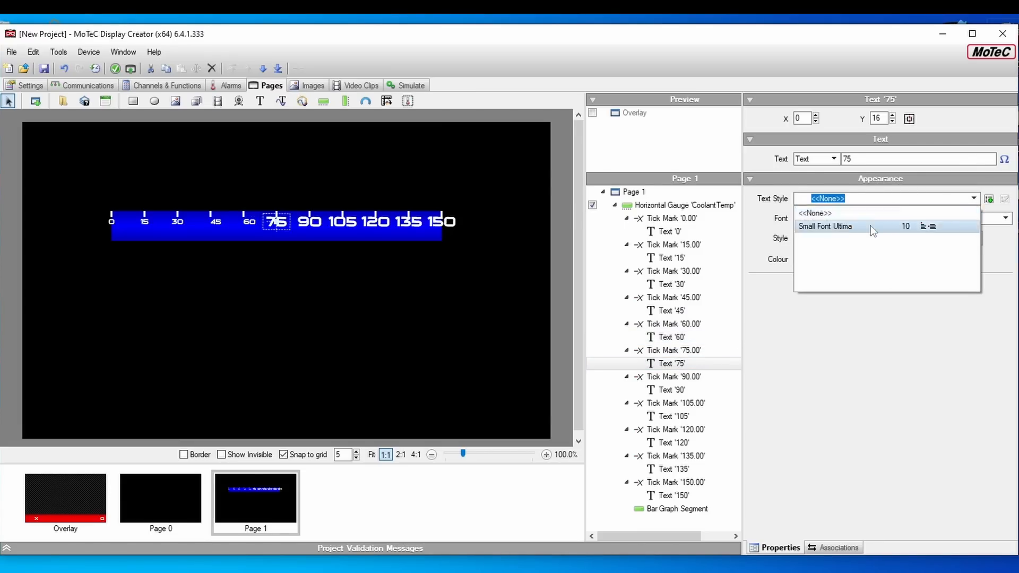
{"action": "left_click", "coordinate": [872, 229]}
Apply the Small Font Ultima text style to the gauge's 90 tick label
{"action": "left_click", "coordinate": [687, 391]}
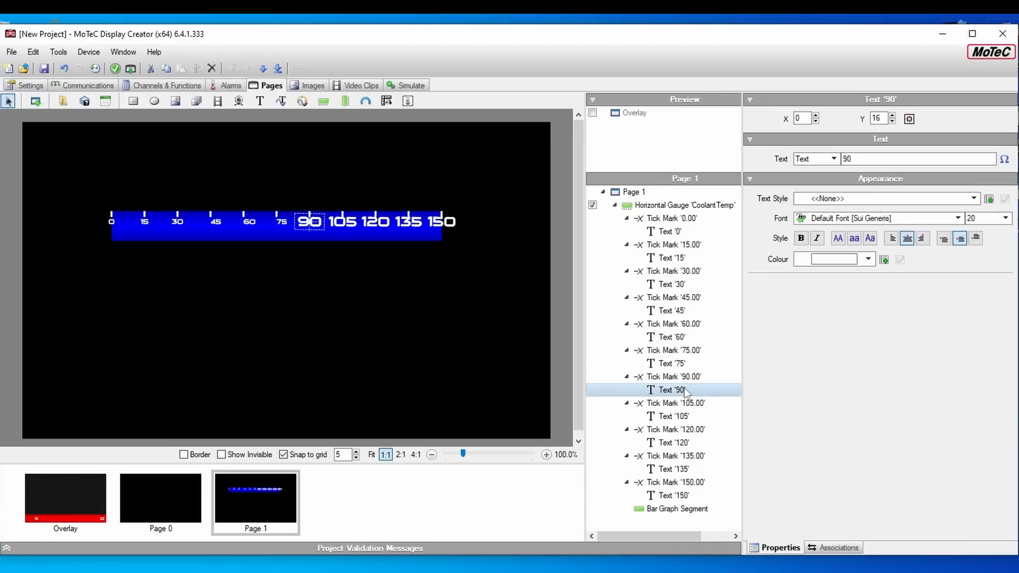
{"action": "left_click", "coordinate": [958, 218]}
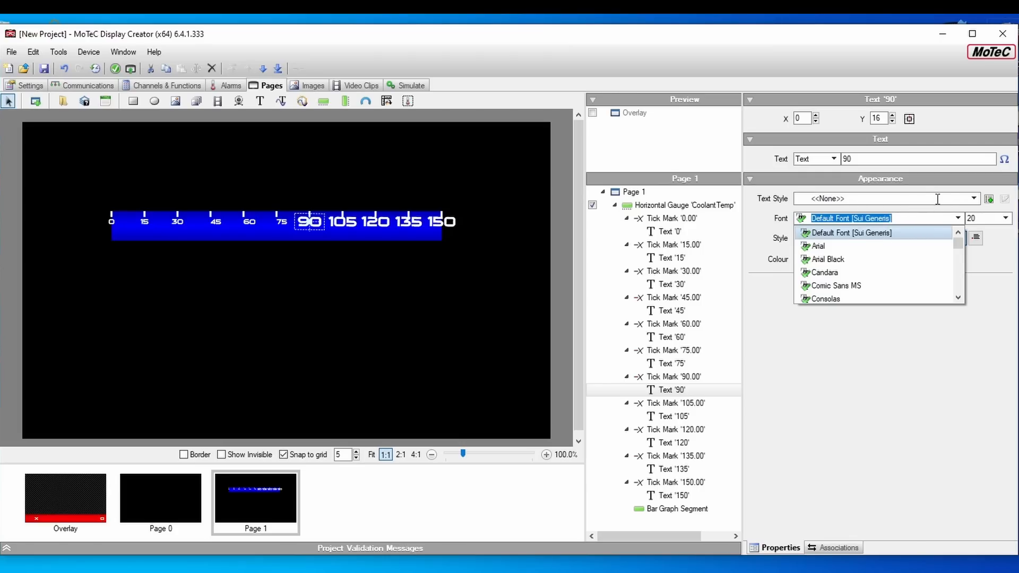
{"action": "left_click", "coordinate": [953, 202]}
{"action": "left_click", "coordinate": [974, 199]}
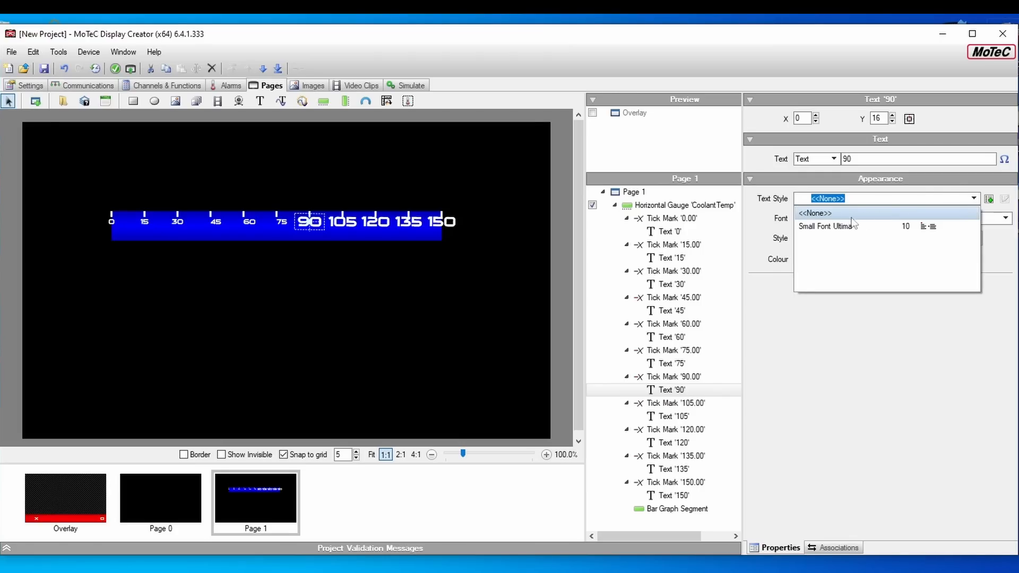
{"action": "left_click", "coordinate": [837, 229]}
Apply the Small Font Ultima text style to the gauge's 105, 120, 135 and 150 tick labels
{"action": "left_click", "coordinate": [684, 416]}
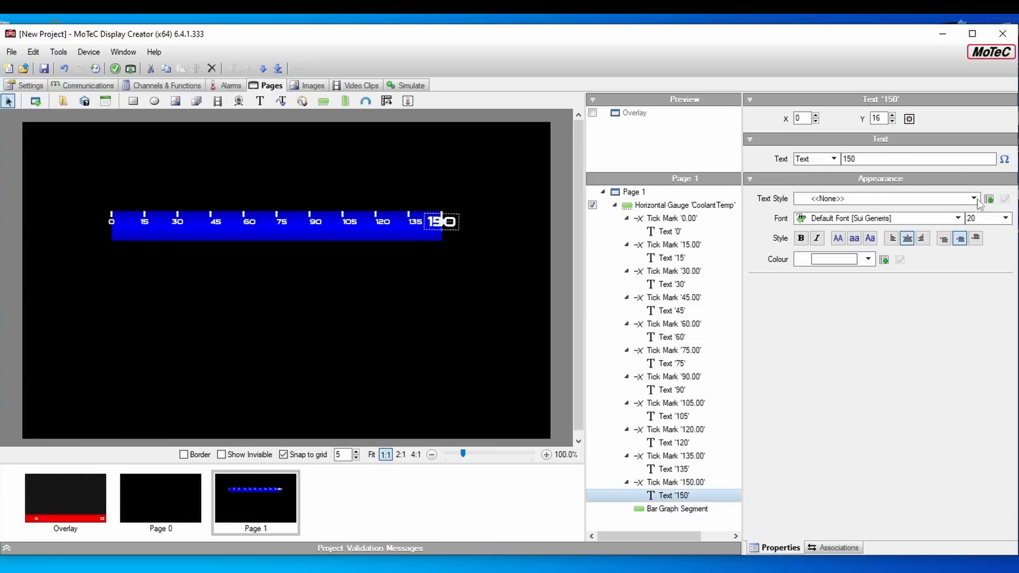
{"action": "left_click", "coordinate": [979, 201]}
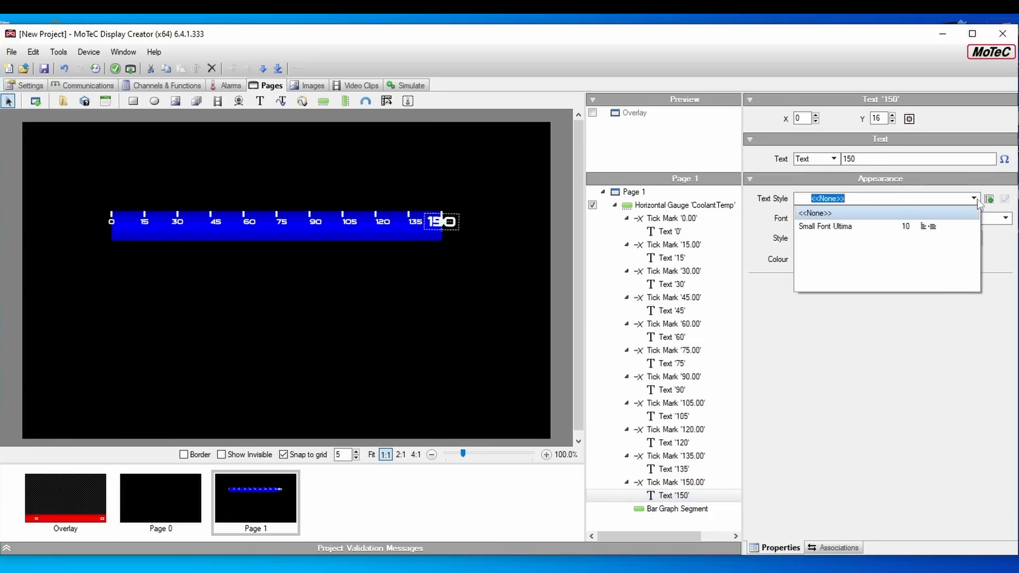
{"action": "left_click", "coordinate": [871, 229]}
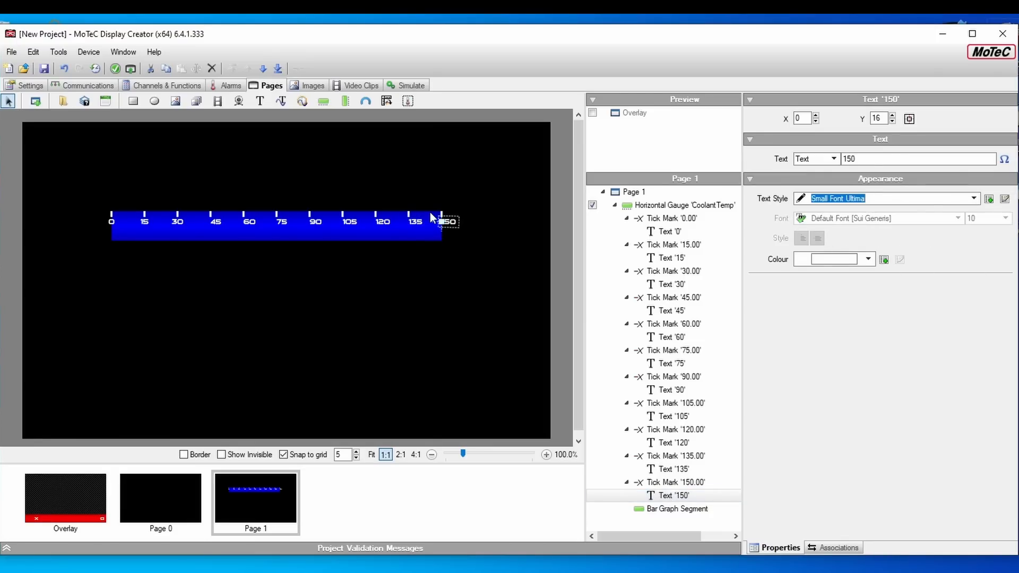
Set the fill style of the CoolantTemp gauge's bar graph segment to Solid
{"action": "left_click", "coordinate": [695, 207]}
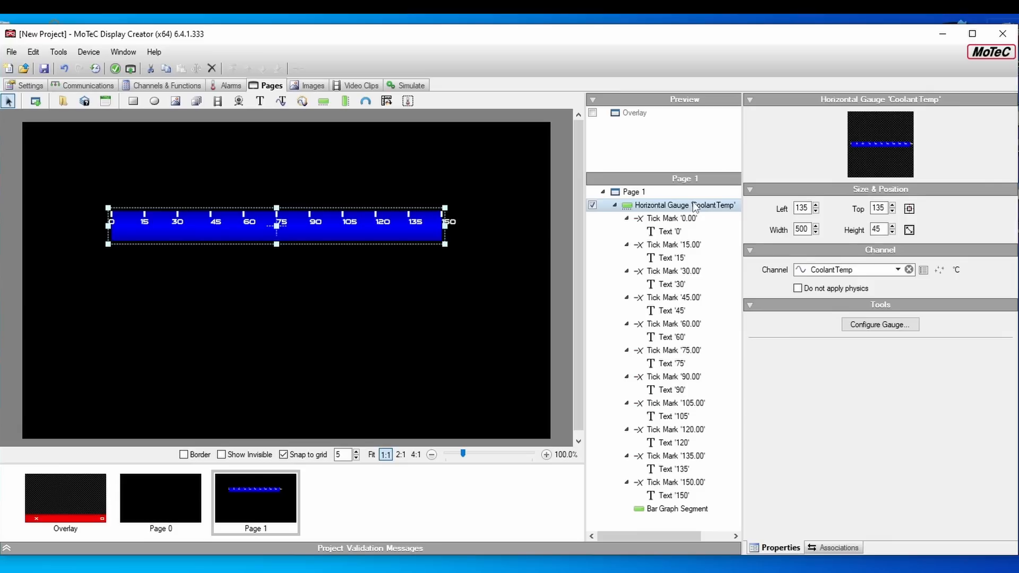
{"action": "left_click", "coordinate": [685, 510]}
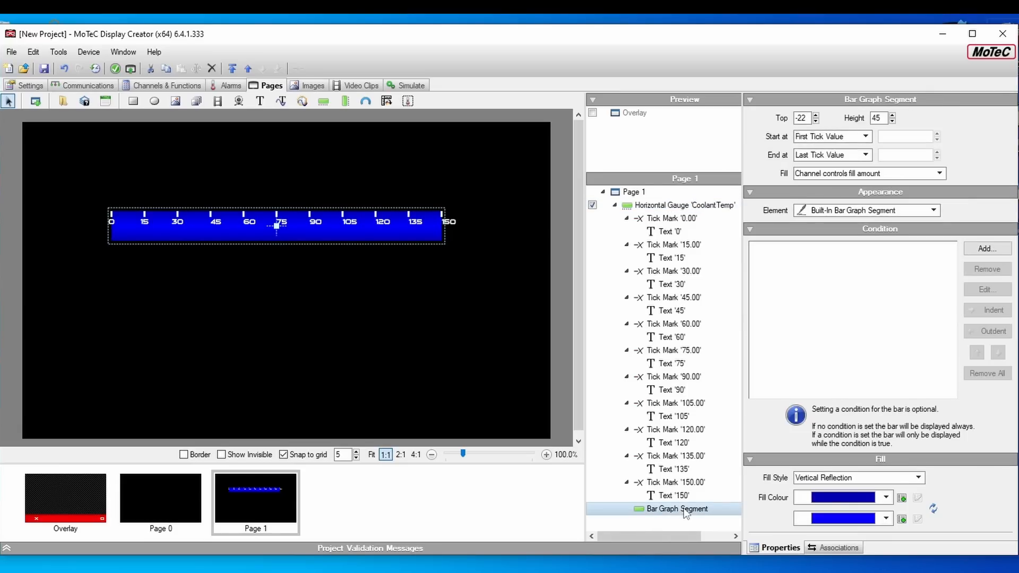
{"action": "left_click", "coordinate": [886, 499]}
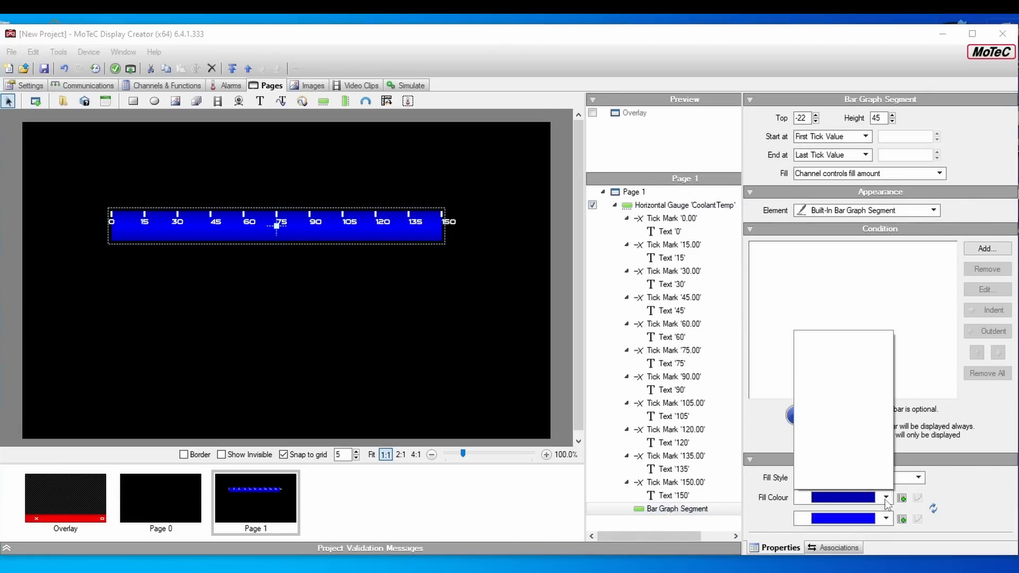
{"action": "left_click", "coordinate": [885, 498]}
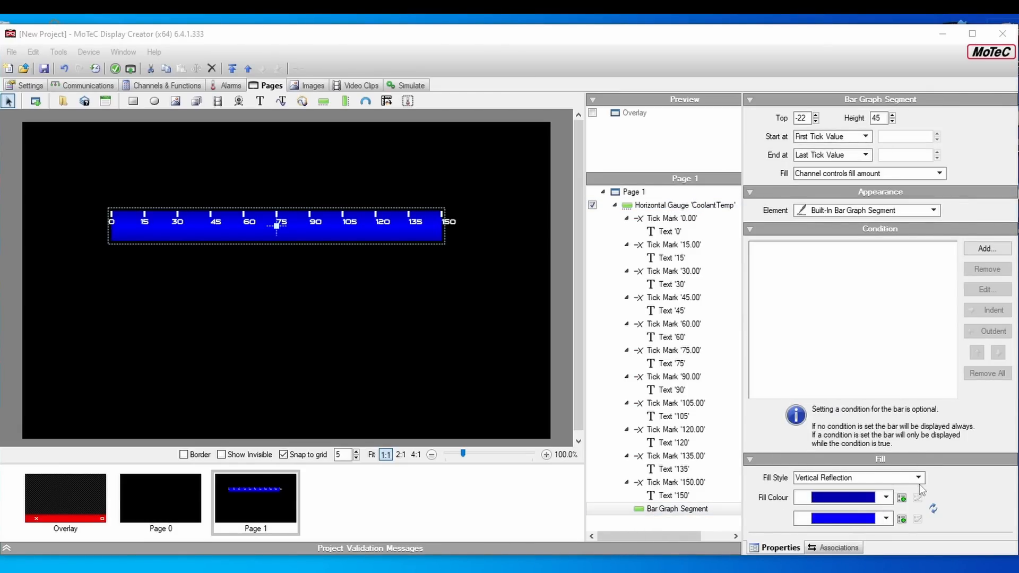
{"action": "left_click", "coordinate": [919, 478]}
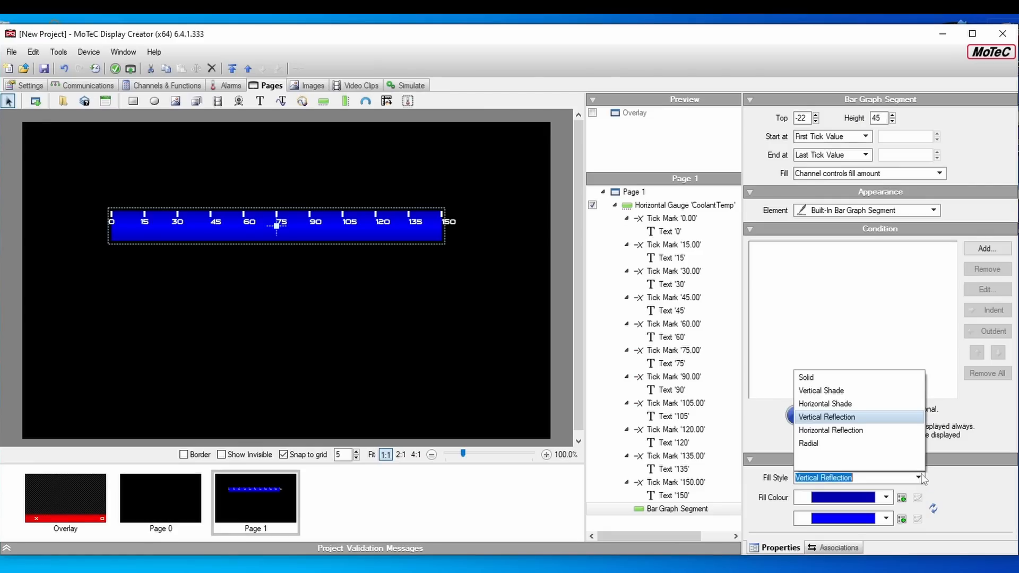
{"action": "left_click", "coordinate": [830, 378]}
Add a new green colour (red 0, green 255, blue 0, opacity 255) as the bar graph segment's fill colour
{"action": "left_click", "coordinate": [886, 499]}
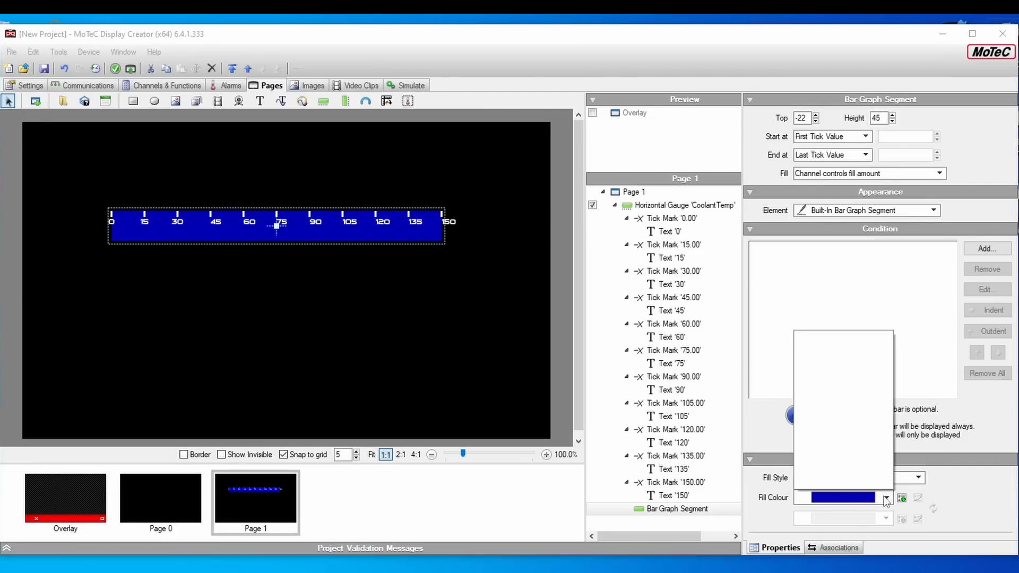
{"action": "left_click", "coordinate": [900, 502]}
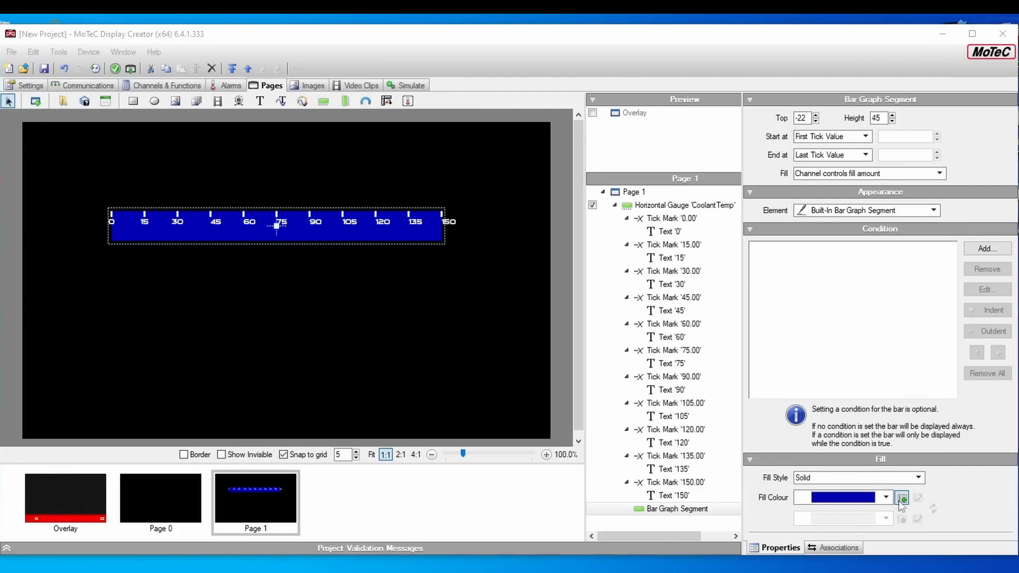
{"action": "left_click", "coordinate": [900, 500]}
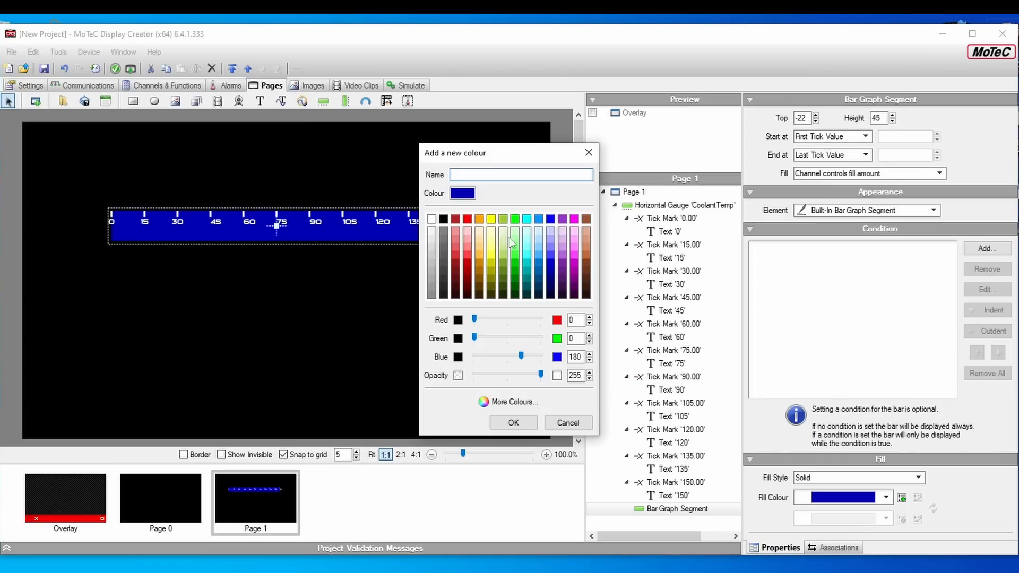
{"action": "left_click", "coordinate": [514, 219]}
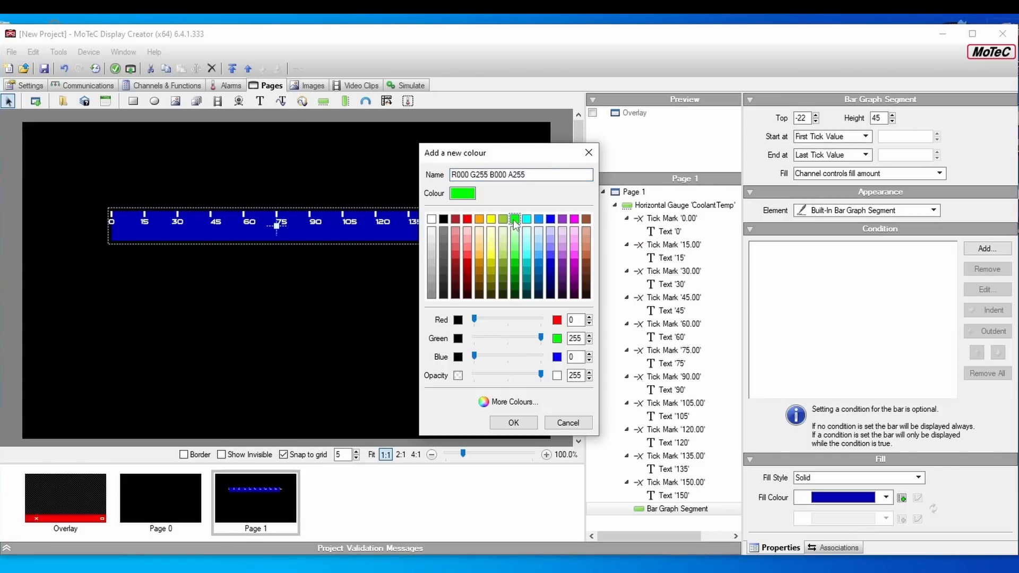
{"action": "left_click", "coordinate": [513, 423]}
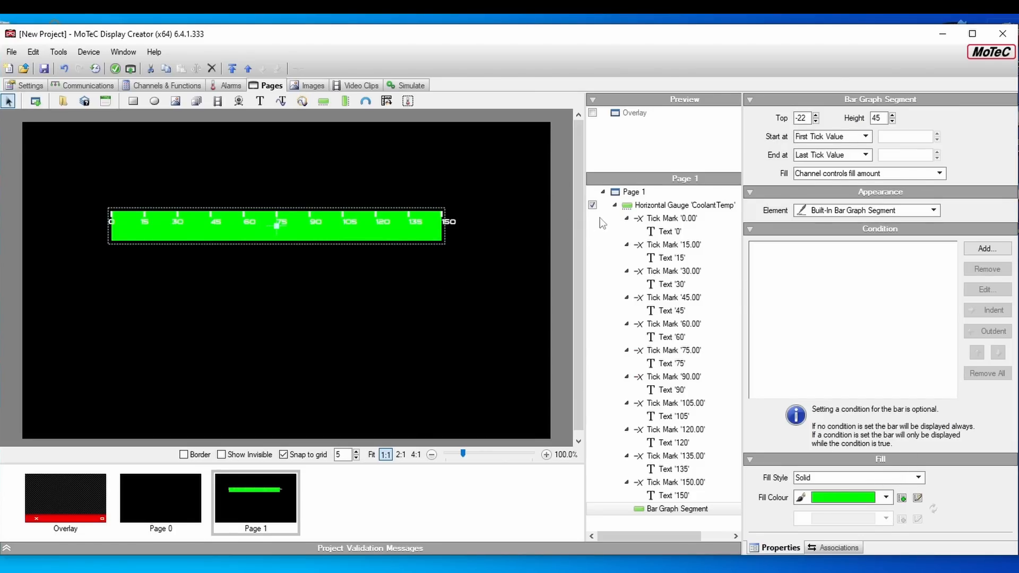
Collapse the gauge's element tree and add a text object reading "Coolant Temp" to Page 1
{"action": "left_click", "coordinate": [615, 204]}
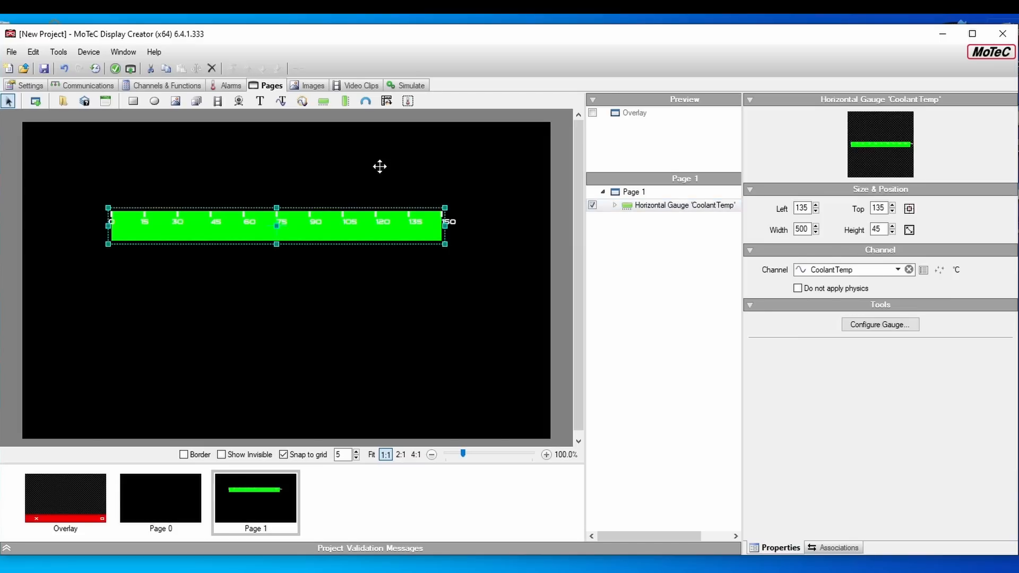
{"action": "left_click", "coordinate": [278, 119]}
{"action": "left_click", "coordinate": [260, 101]}
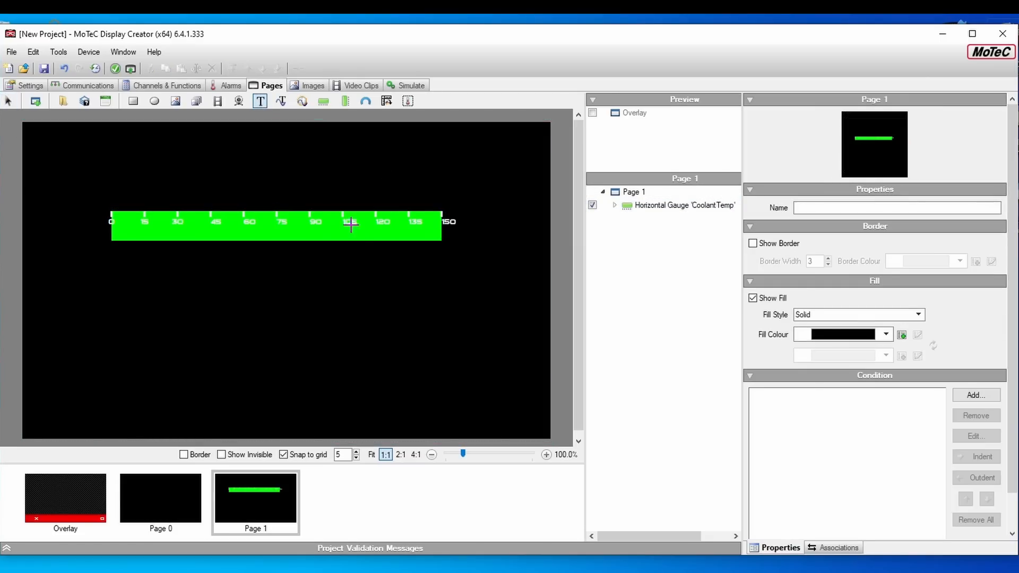
{"action": "left_click", "coordinate": [292, 294]}
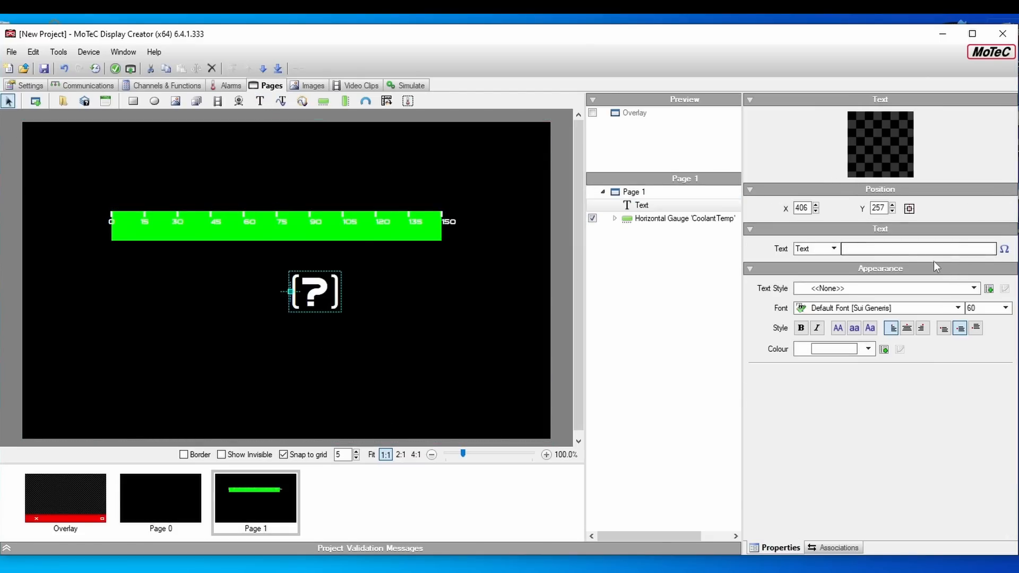
{"action": "left_click", "coordinate": [895, 247]}
{"action": "type", "text": "Coolant T"}
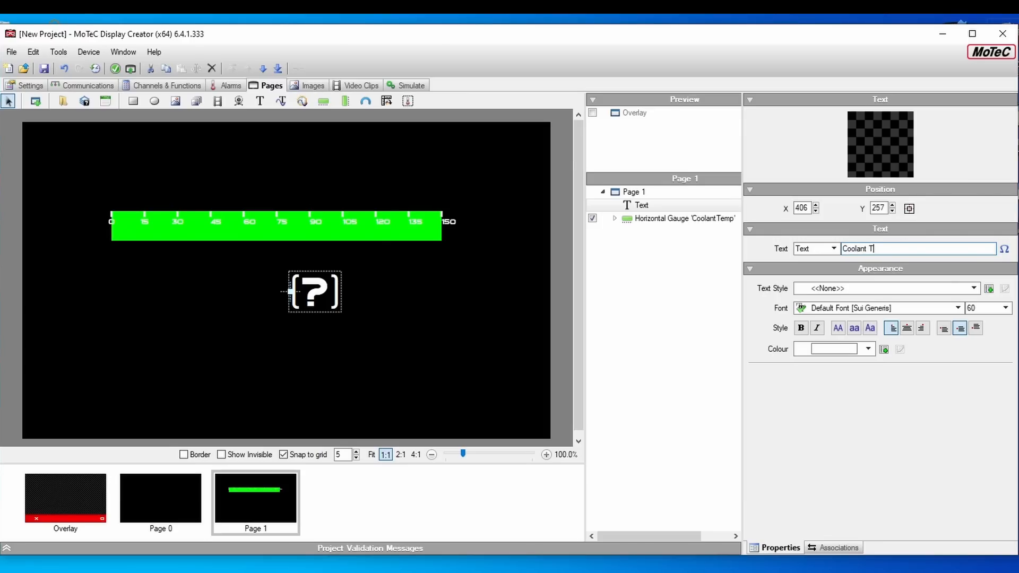
{"action": "type", "text": "emp"}
Set the Coolant Temp text's font size to 15 and place it centred just above the gauge, at about X 330, Y 115
{"action": "left_click", "coordinate": [1005, 307]}
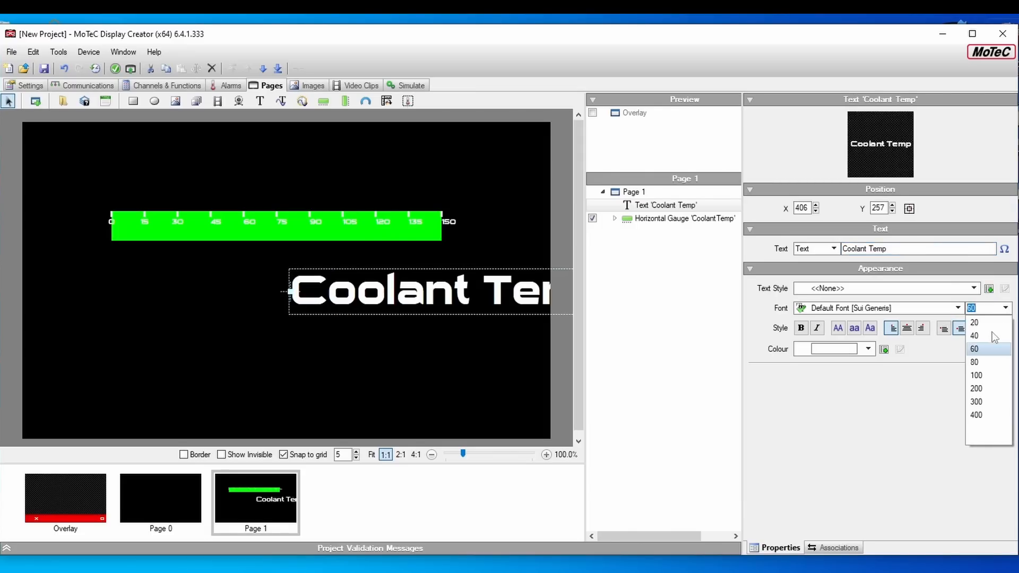
{"action": "left_click", "coordinate": [977, 322]}
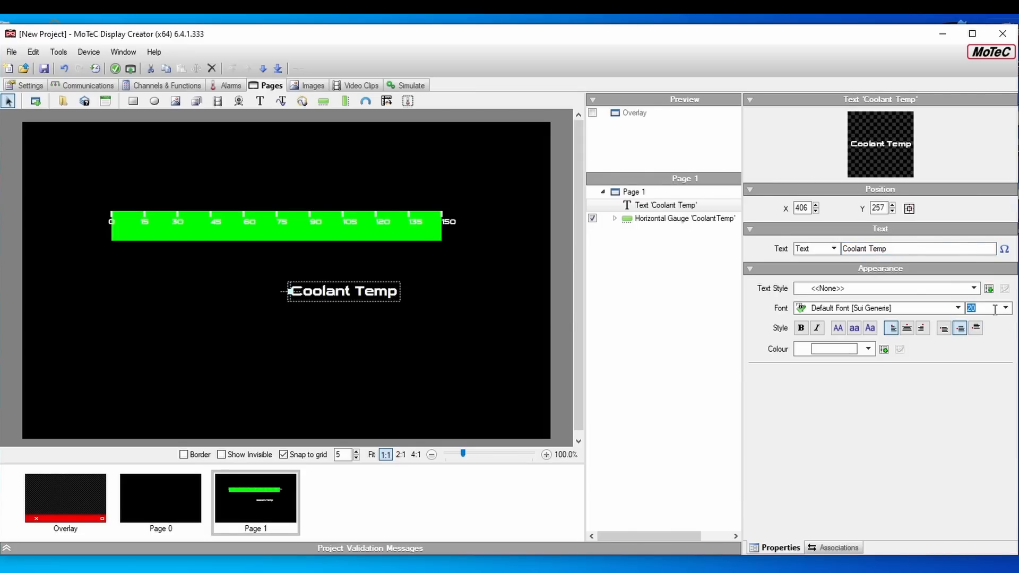
{"action": "left_click", "coordinate": [1004, 308]}
{"action": "left_click", "coordinate": [995, 318]}
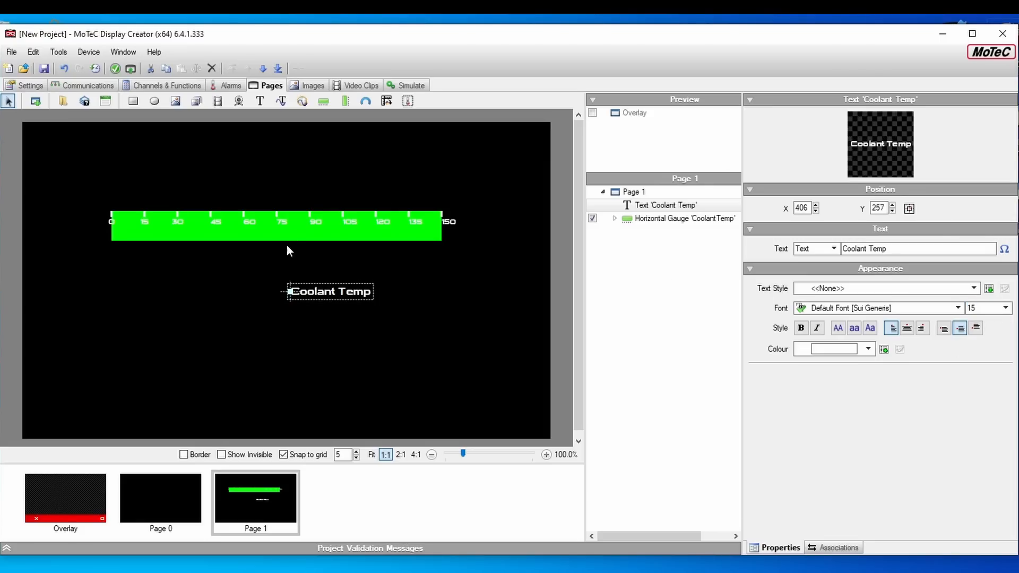
{"action": "left_click_drag", "start_coordinate": [333, 291], "coordinate": [281, 197]}
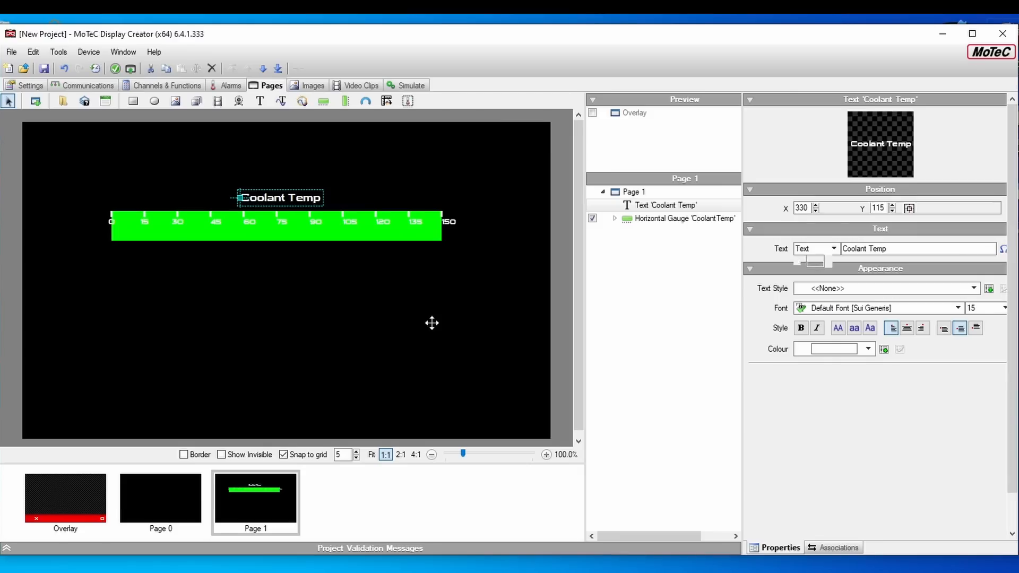
{"action": "left_click", "coordinate": [432, 323]}
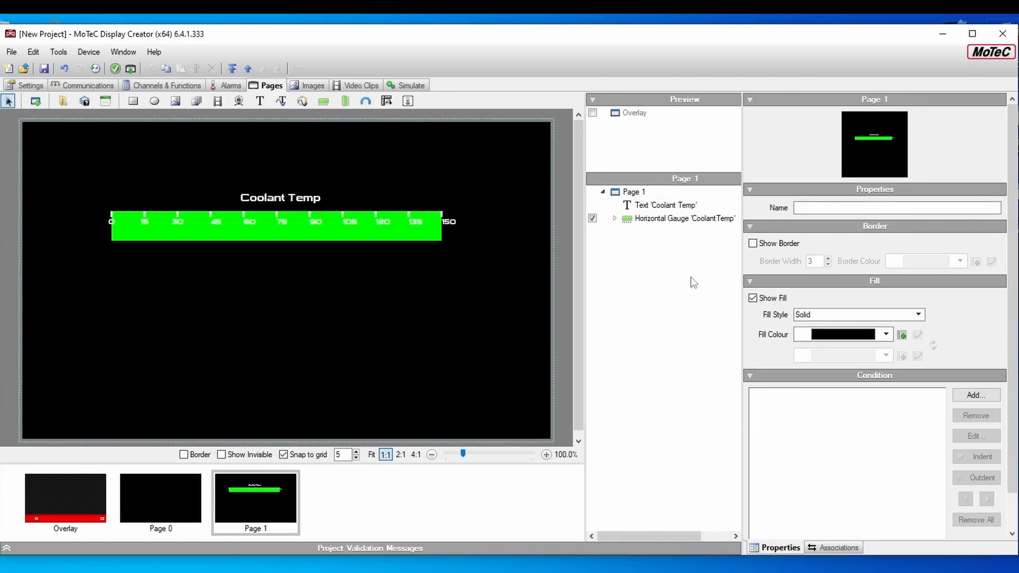
Insert the MoTeC-BG-01.png image from the Season 2014 library as a background behind Page 1's gauge and text
{"action": "left_click", "coordinate": [676, 293]}
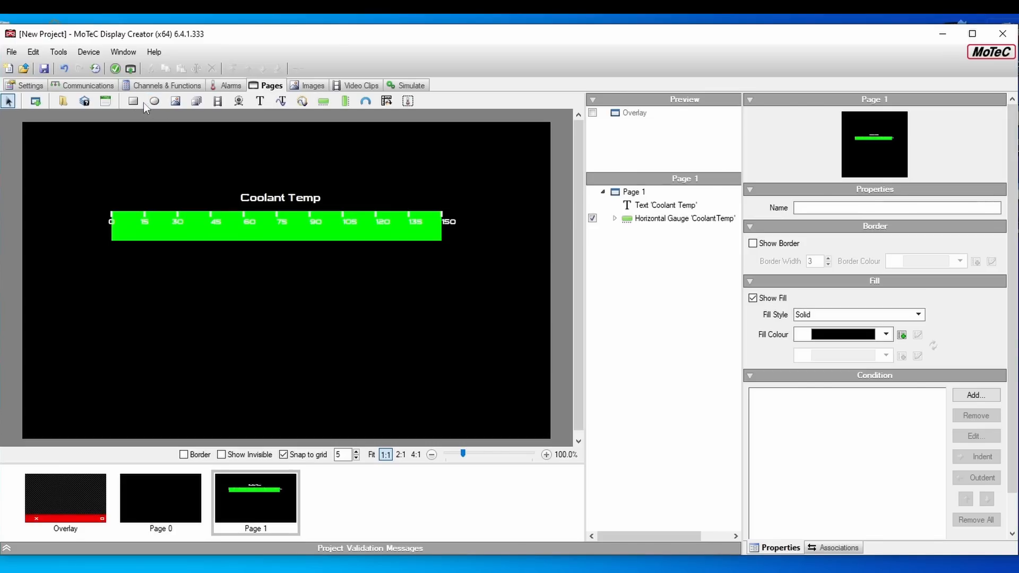
{"action": "left_click", "coordinate": [177, 103]}
{"action": "left_click", "coordinate": [240, 356]}
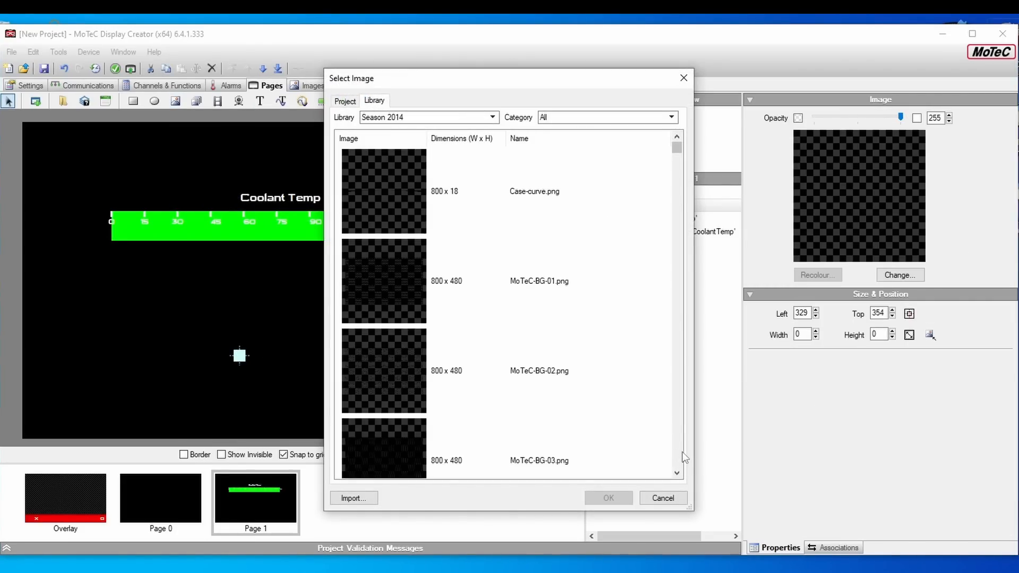
{"action": "scroll", "coordinate": [682, 451], "scroll_direction": "down", "scroll_amount": 5}
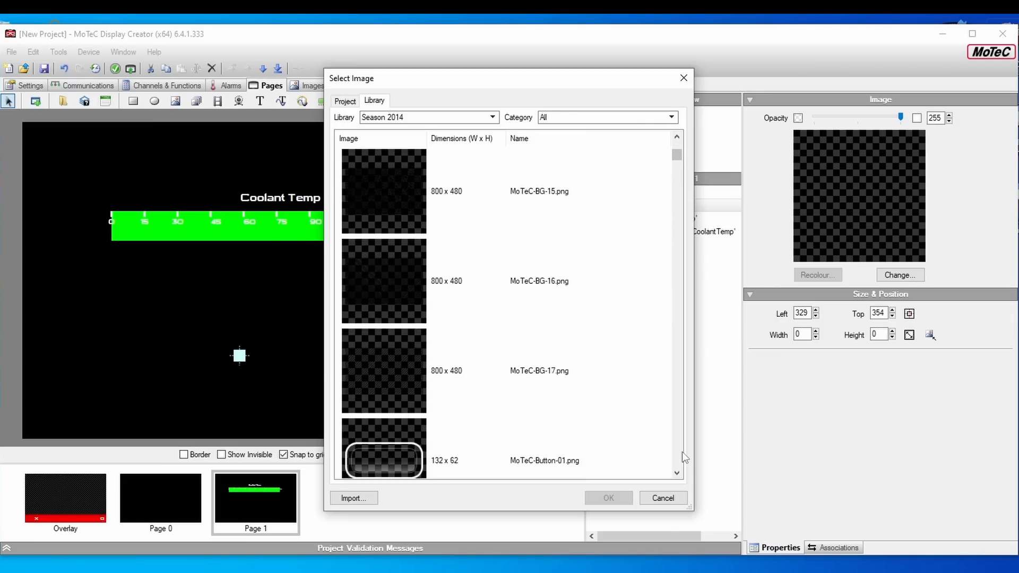
{"action": "scroll", "coordinate": [682, 451], "scroll_direction": "down", "scroll_amount": 8}
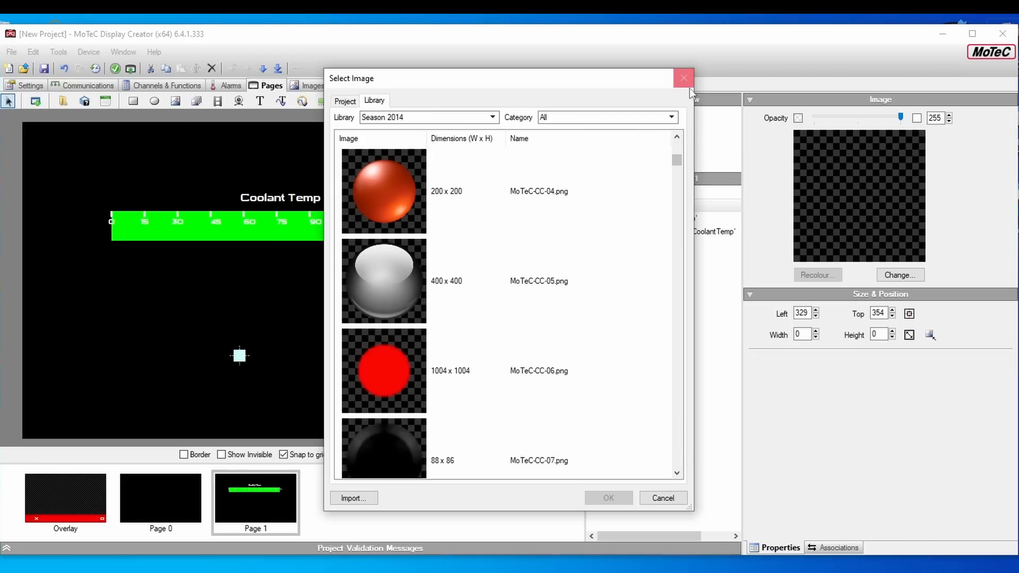
{"action": "left_click_drag", "start_coordinate": [677, 159], "coordinate": [673, 130]}
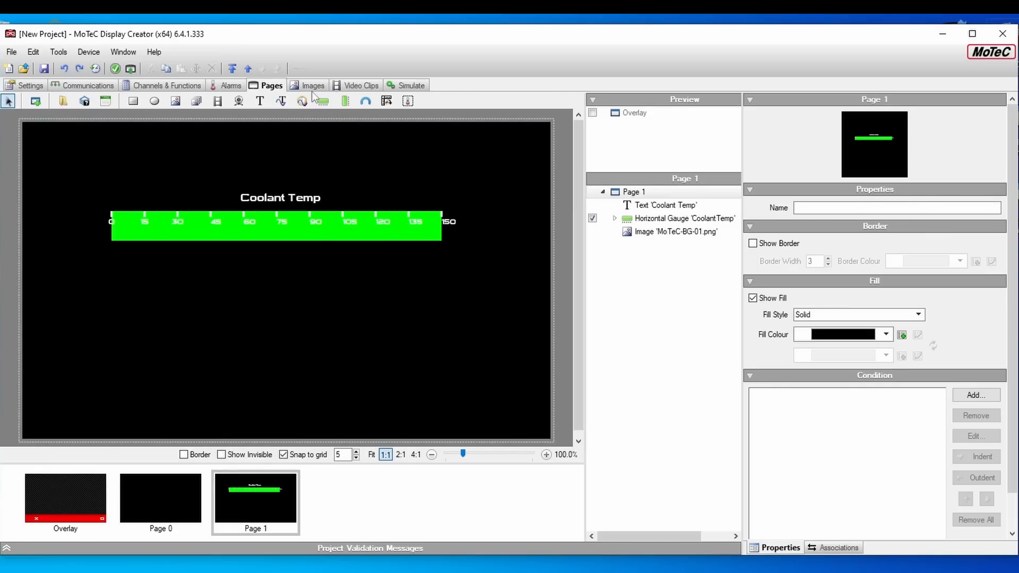
Try to start the simulation and save the project as Ultima-DC-YouTube in the Display Creator folder
{"action": "left_click", "coordinate": [404, 87]}
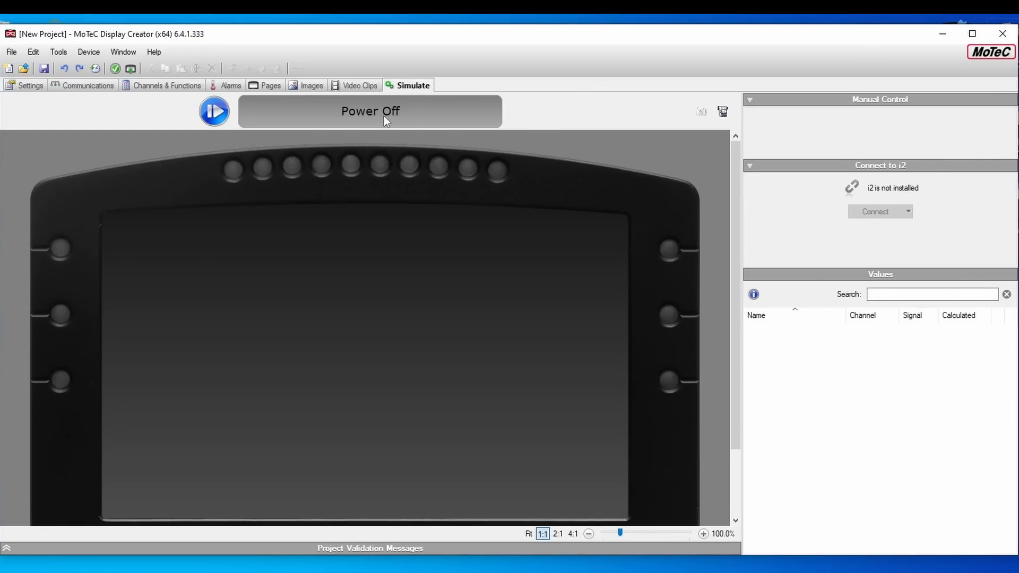
{"action": "left_click", "coordinate": [212, 113]}
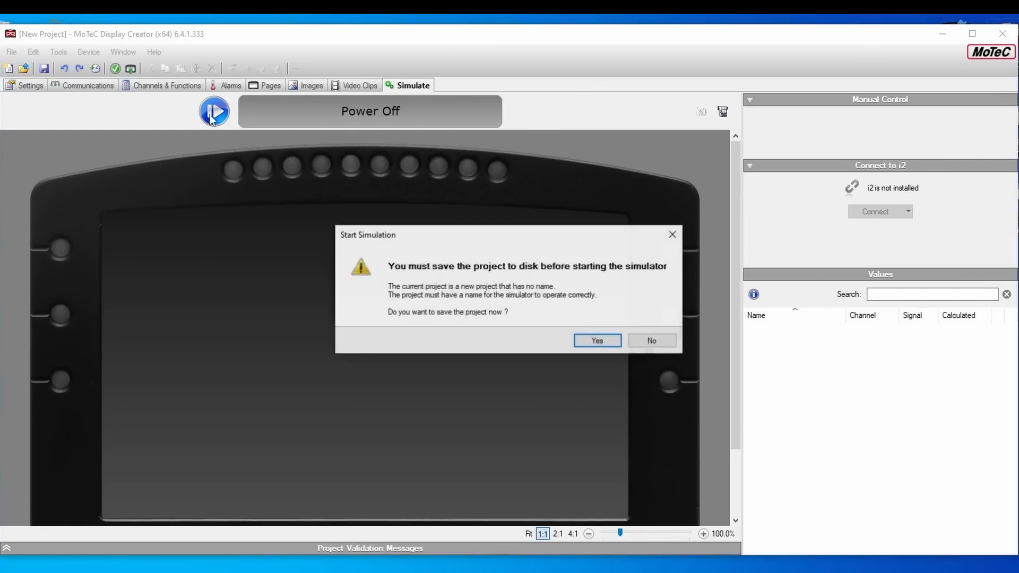
{"action": "left_click", "coordinate": [582, 342]}
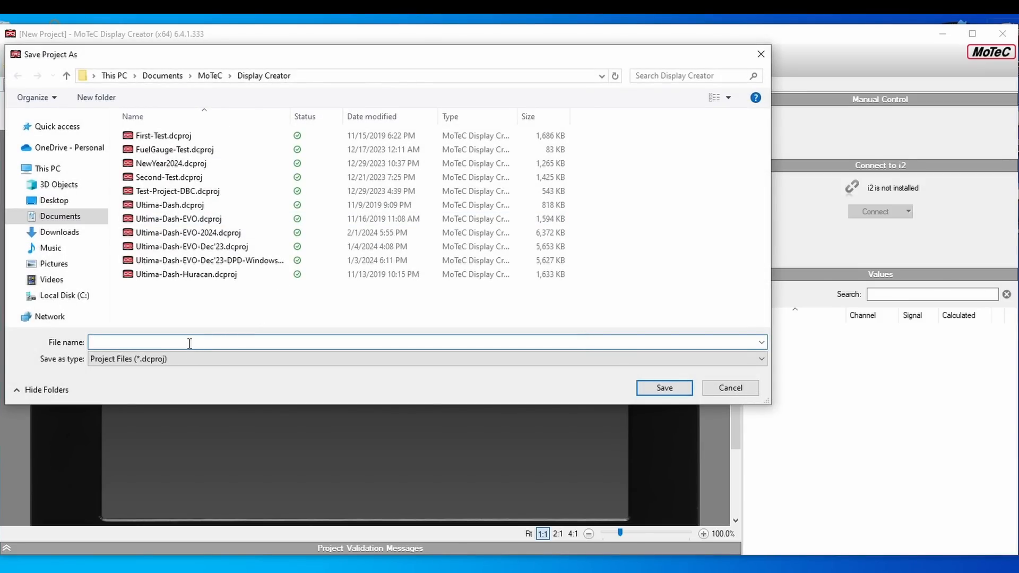
{"action": "type", "text": "Ultima-"}
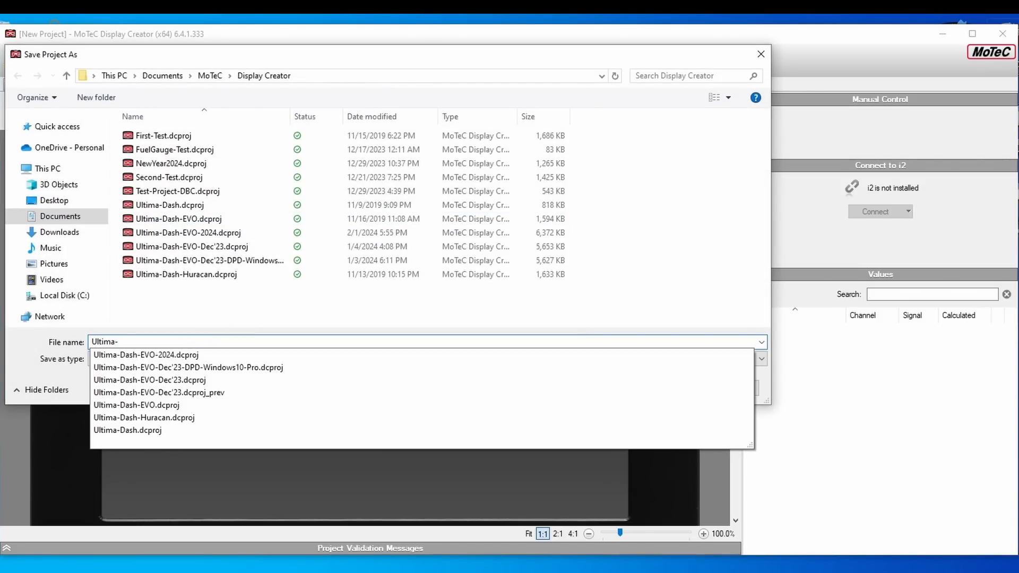
{"action": "type", "text": "DC-"}
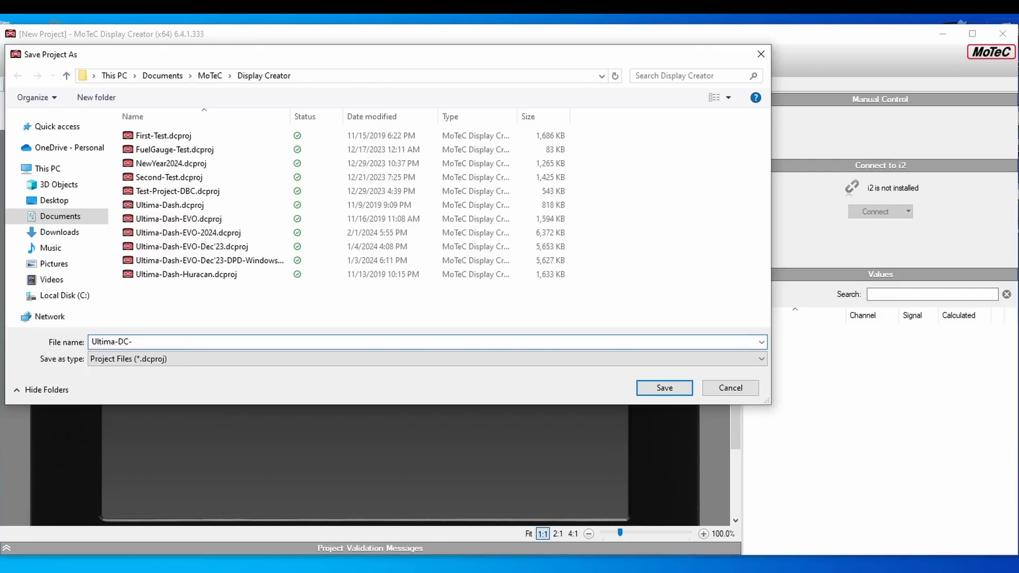
{"action": "type", "text": "YouTube"}
{"action": "left_click", "coordinate": [671, 386]}
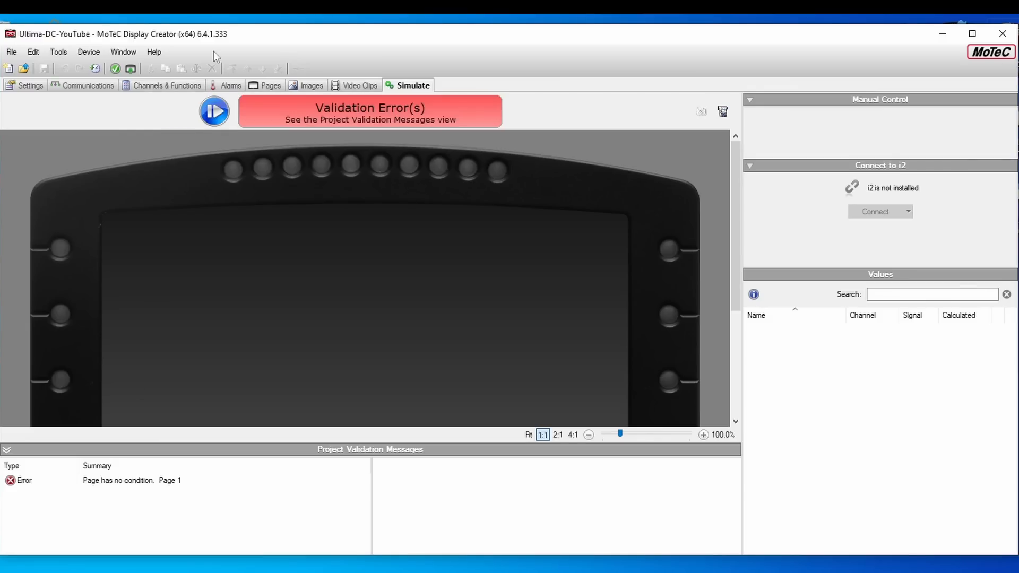
Add a condition to Page 1 requiring the Display Page channel to equal the constant 1, and save the project
{"action": "left_click", "coordinate": [269, 86]}
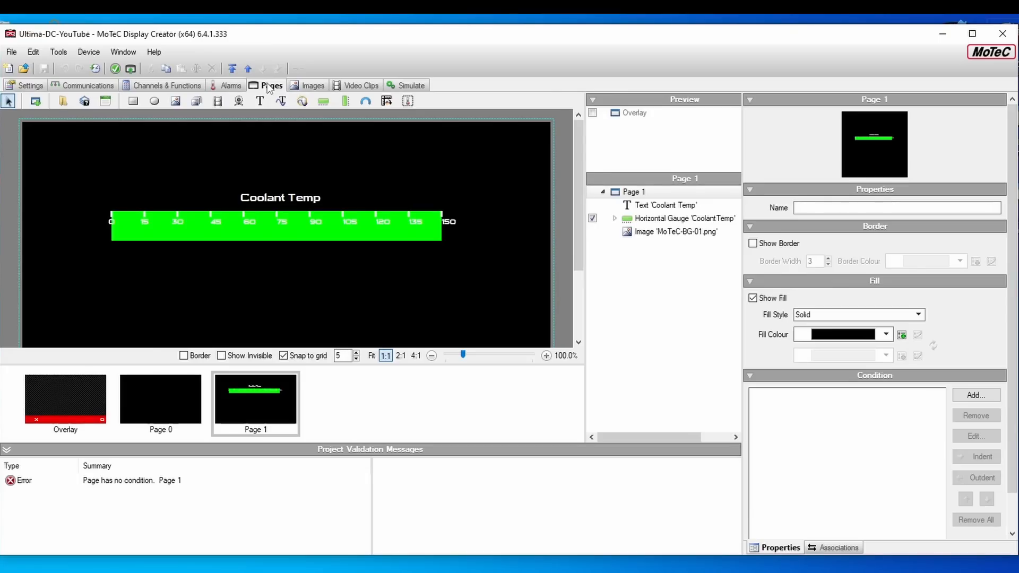
{"action": "left_click", "coordinate": [256, 413]}
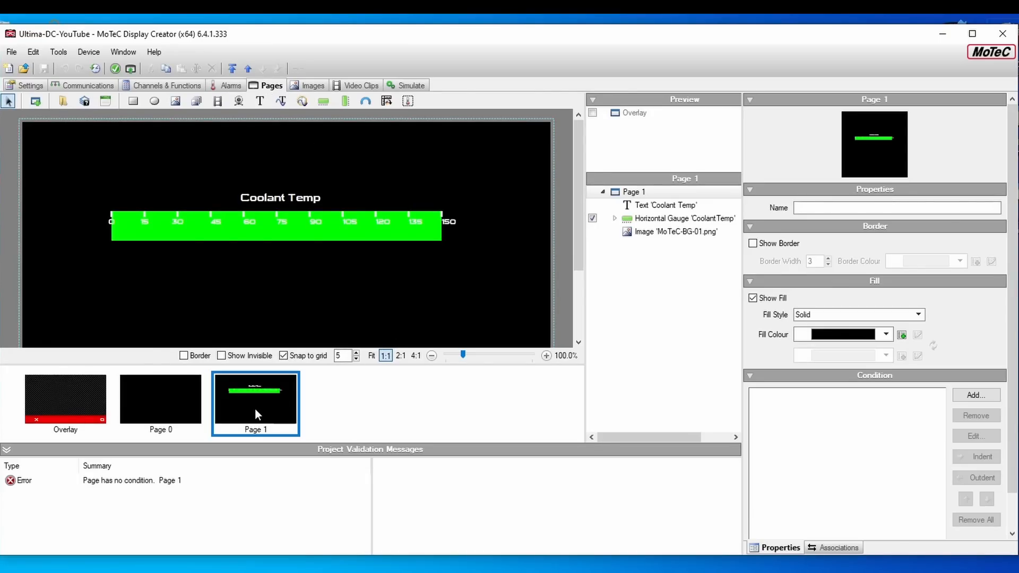
{"action": "left_click", "coordinate": [990, 399]}
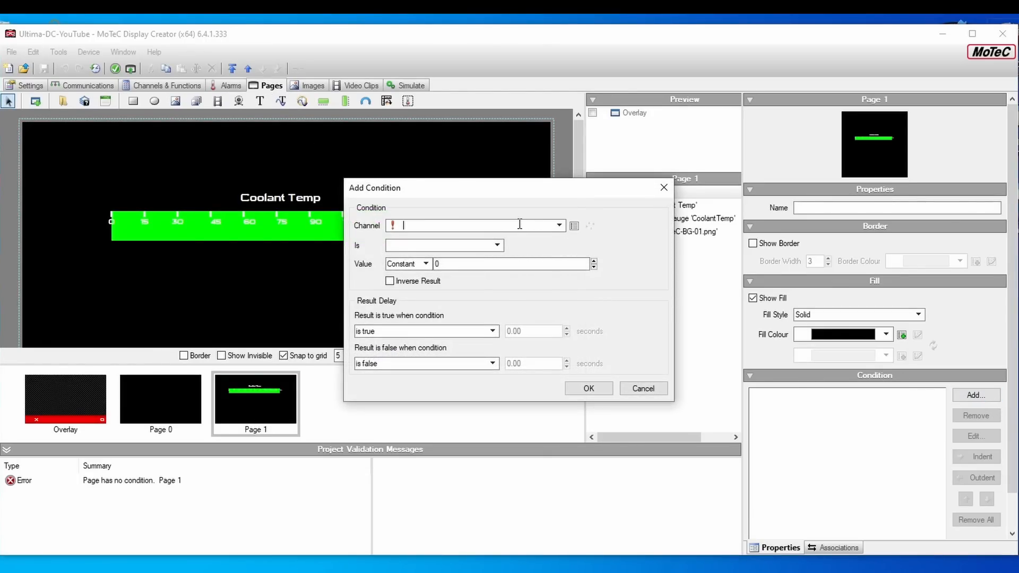
{"action": "type", "text": "displ"}
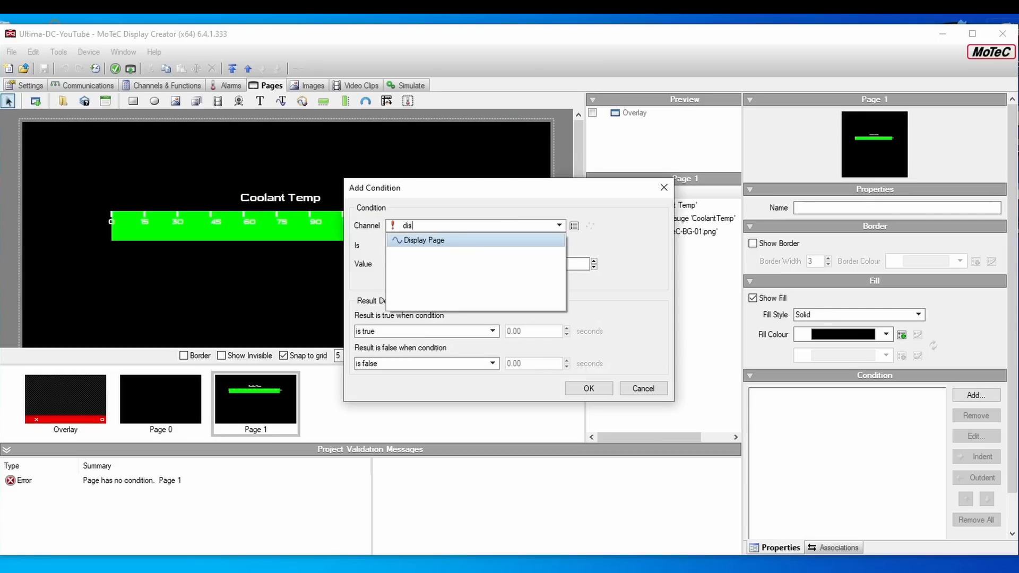
{"action": "left_click", "coordinate": [410, 243]}
{"action": "left_click", "coordinate": [463, 261]}
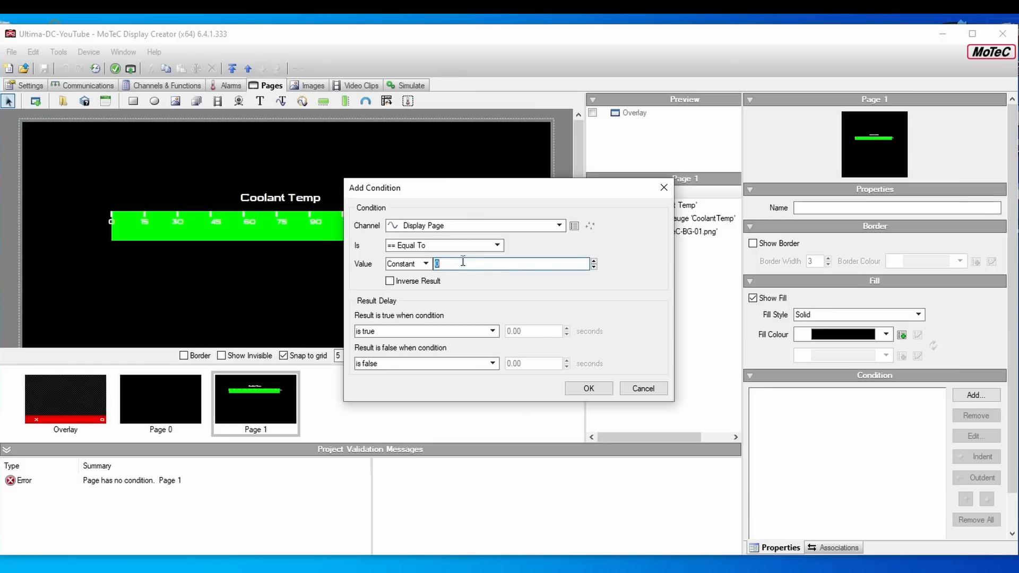
{"action": "key", "text": "BackSpace"}
{"action": "type", "text": "1"}
{"action": "left_click", "coordinate": [589, 389]}
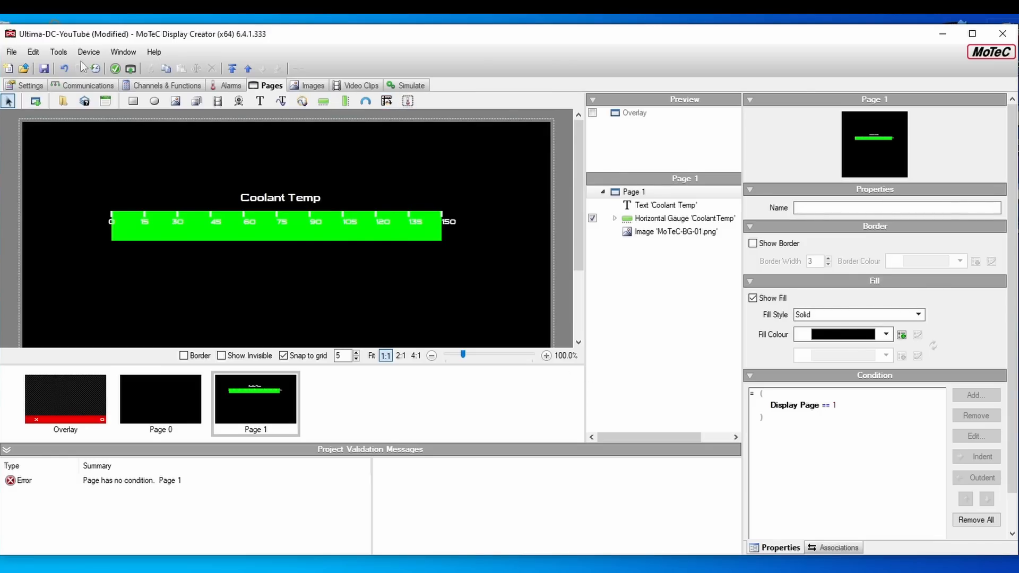
{"action": "left_click", "coordinate": [44, 68]}
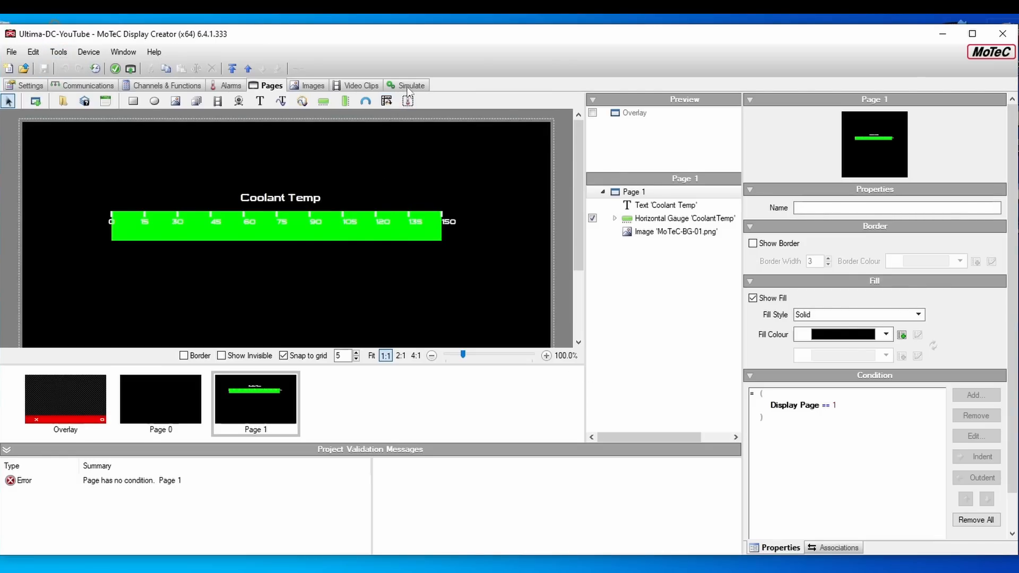
Run the simulation with the whole dash in view and set the Display Page channel value to 1
{"action": "left_click", "coordinate": [408, 87]}
{"action": "left_click", "coordinate": [228, 113]}
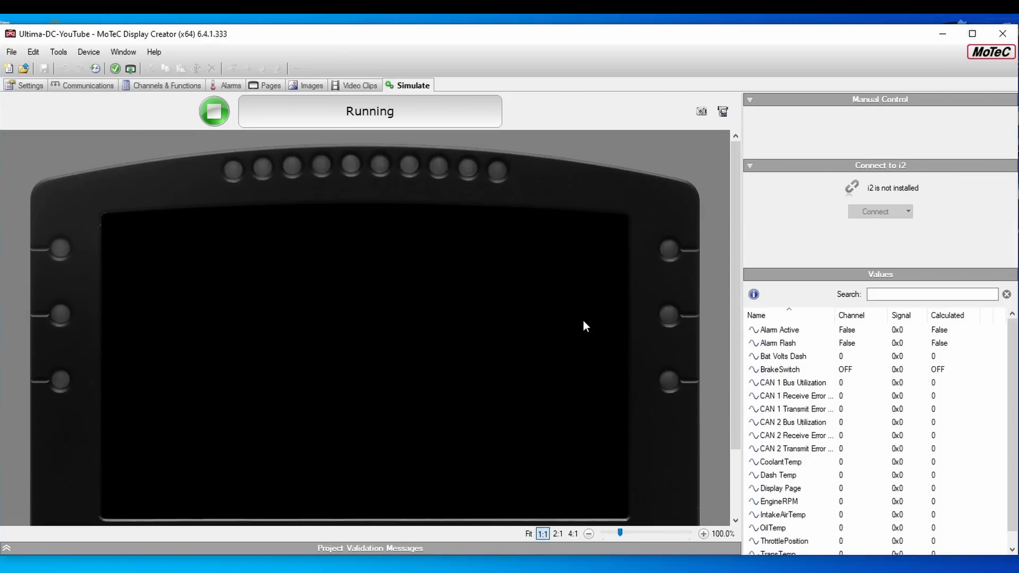
{"action": "left_click_drag", "start_coordinate": [622, 532], "coordinate": [617, 532]}
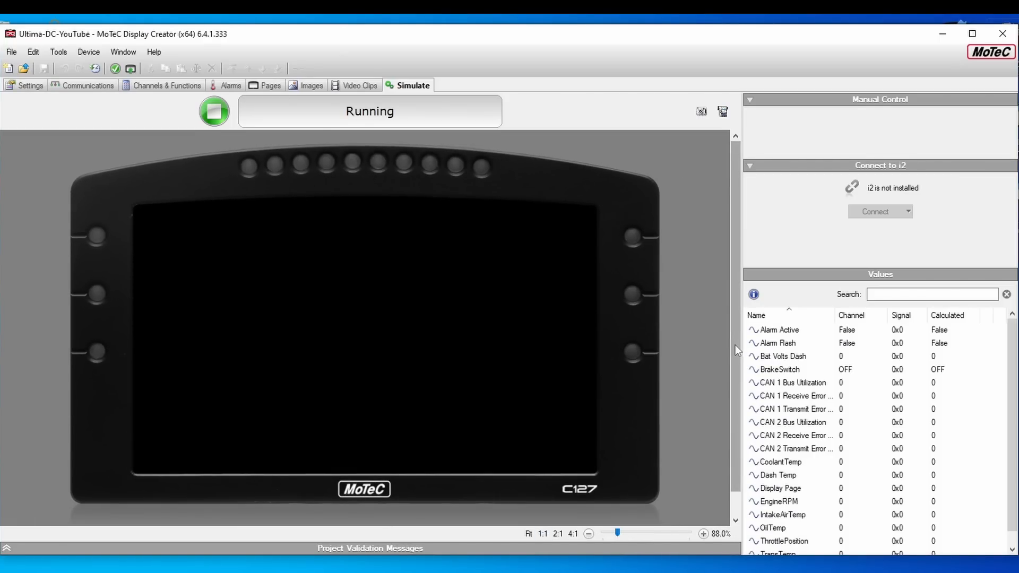
{"action": "left_click_drag", "start_coordinate": [735, 345], "coordinate": [728, 303]}
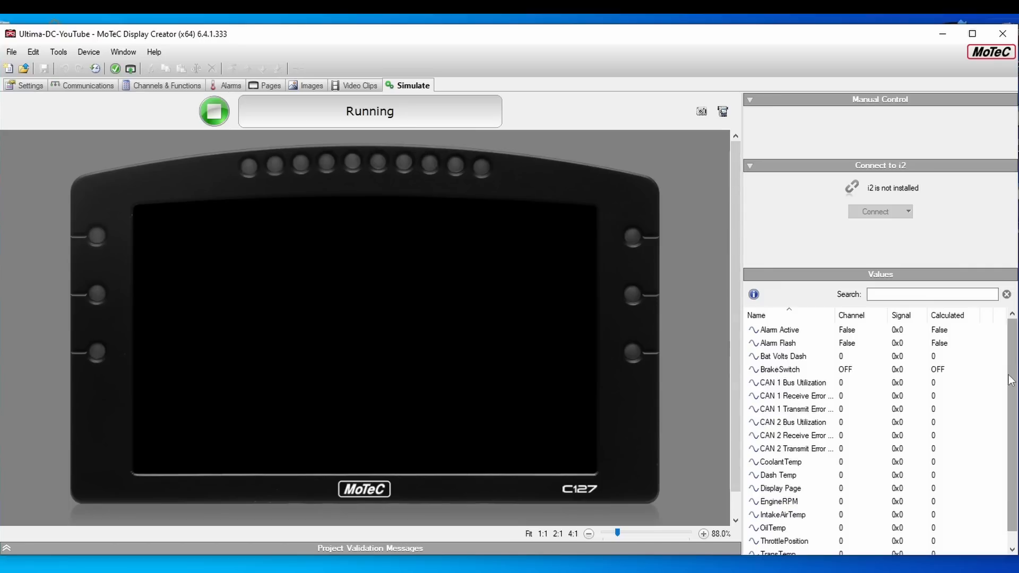
{"action": "left_click_drag", "start_coordinate": [1011, 381], "coordinate": [1011, 404]}
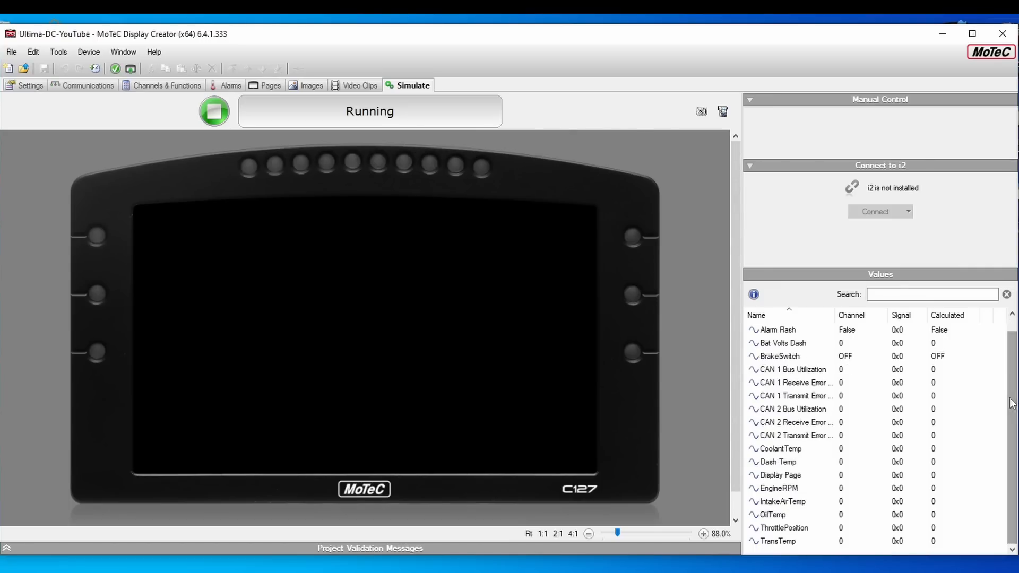
{"action": "left_click", "coordinate": [791, 476]}
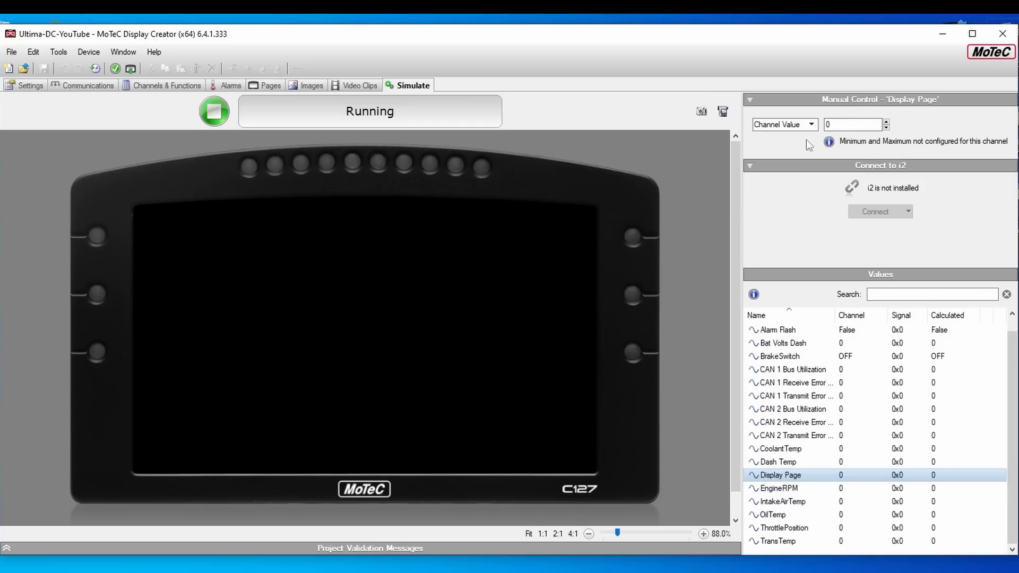
{"action": "left_click", "coordinate": [886, 123]}
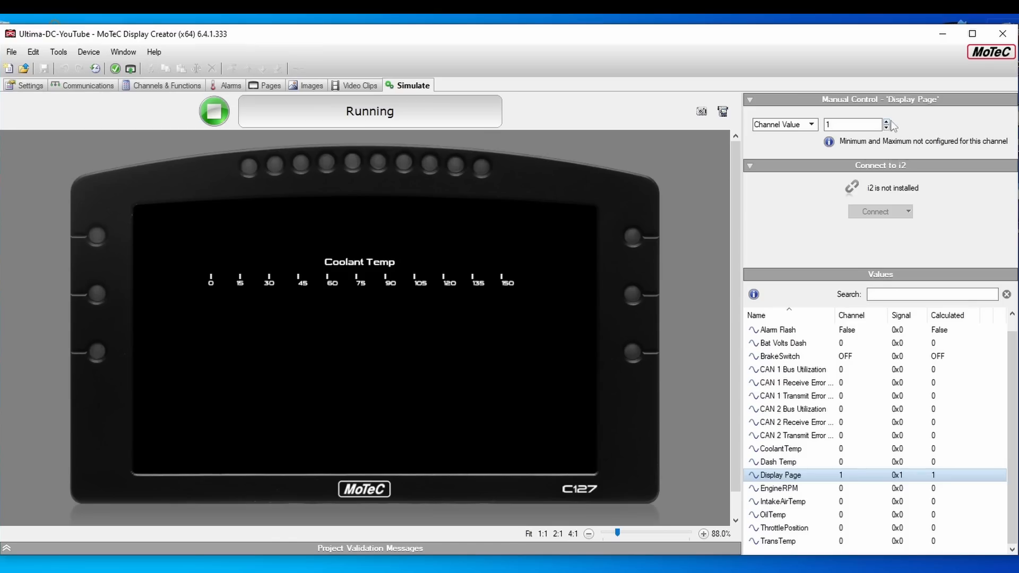
Raise the simulated CoolantTemp channel value in single-degree increments to 24 °C to test the gauge
{"action": "left_click", "coordinate": [781, 450]}
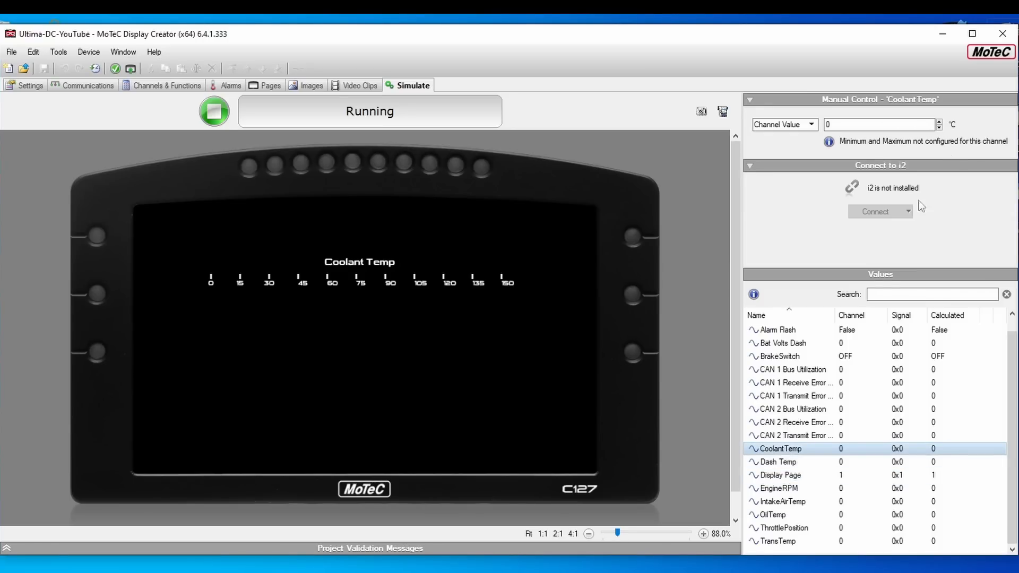
{"action": "left_click", "coordinate": [939, 122]}
{"action": "left_click", "coordinate": [940, 122]}
{"action": "left_click", "coordinate": [939, 122]}
{"action": "left_click", "coordinate": [940, 121]}
{"action": "left_click", "coordinate": [939, 121]}
{"action": "left_click", "coordinate": [940, 121]}
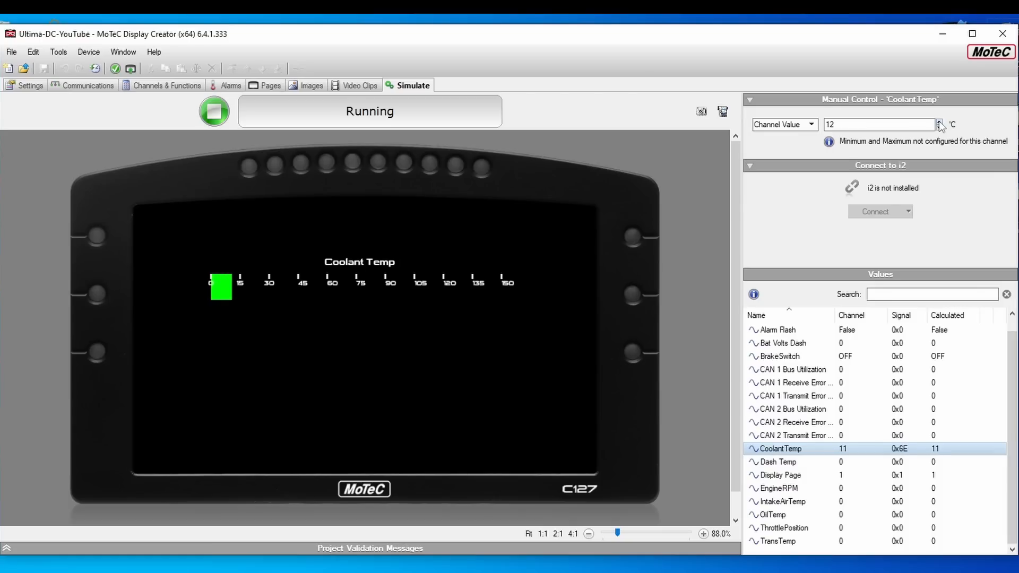
{"action": "left_click", "coordinate": [939, 122]}
{"action": "left_click", "coordinate": [940, 122]}
{"action": "left_click", "coordinate": [939, 122]}
{"action": "left_click", "coordinate": [939, 121]}
{"action": "left_click", "coordinate": [939, 121]}
{"action": "left_click", "coordinate": [939, 122]}
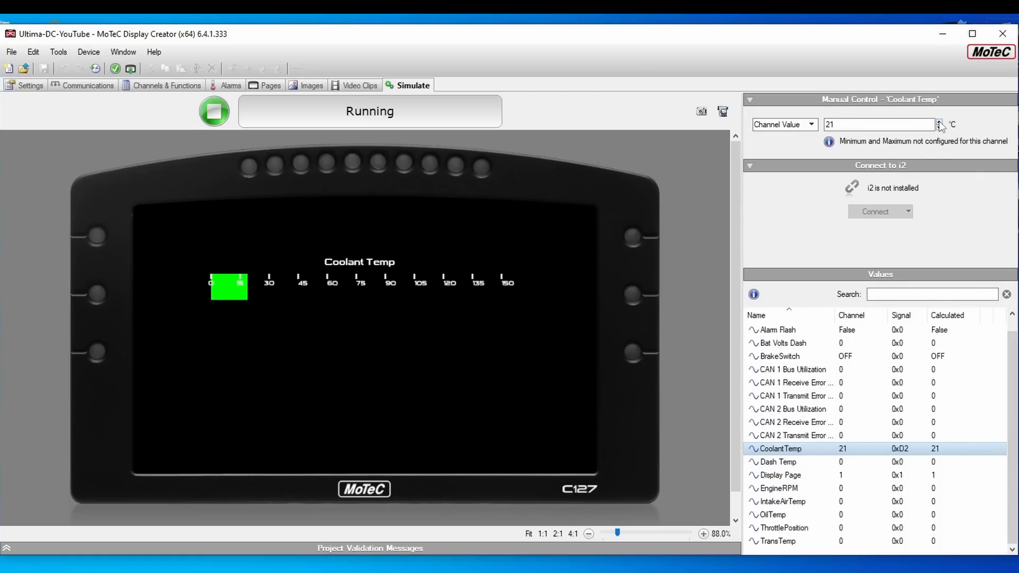
{"action": "left_click", "coordinate": [939, 121]}
{"action": "left_click", "coordinate": [939, 122]}
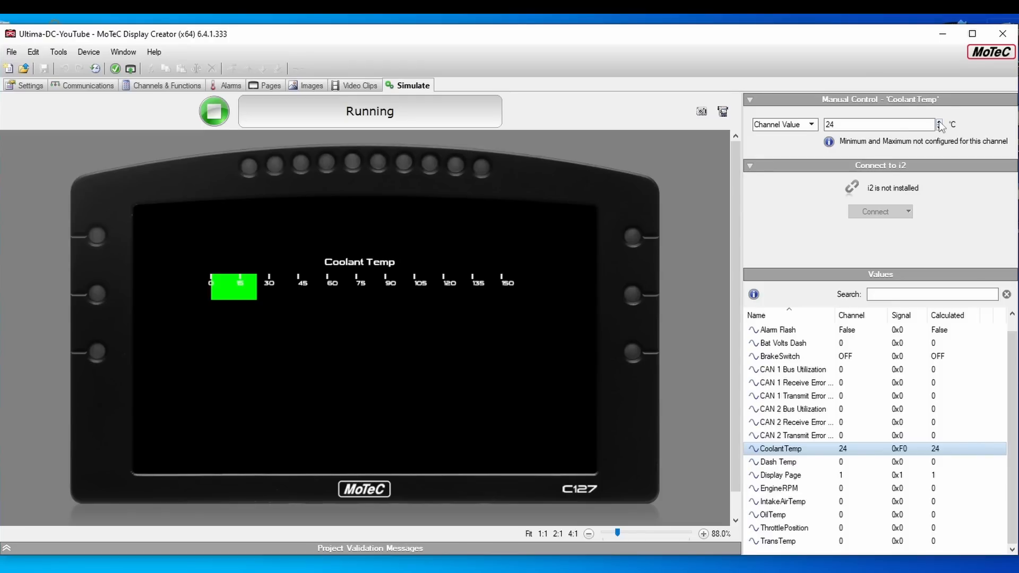
Set the simulated CoolantTemp channel value to 95 °C
{"action": "double_click", "coordinate": [866, 126]}
{"action": "type", "text": "95"}
{"action": "key", "text": "Return"}
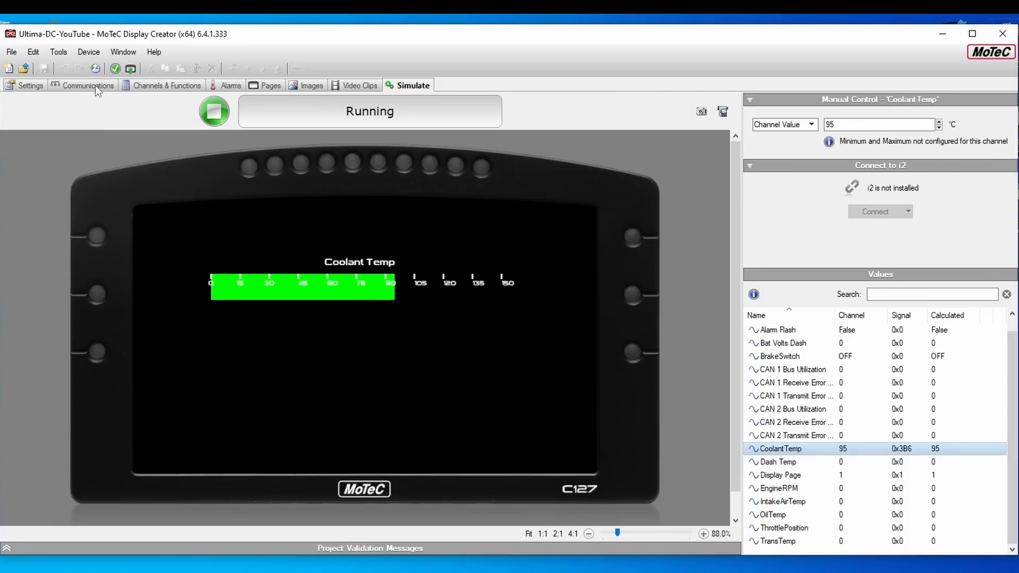
Set the CoolantTemp channel's display minimum to 0 °C and maximum to 194 °C in the channel properties
{"action": "left_click", "coordinate": [149, 87]}
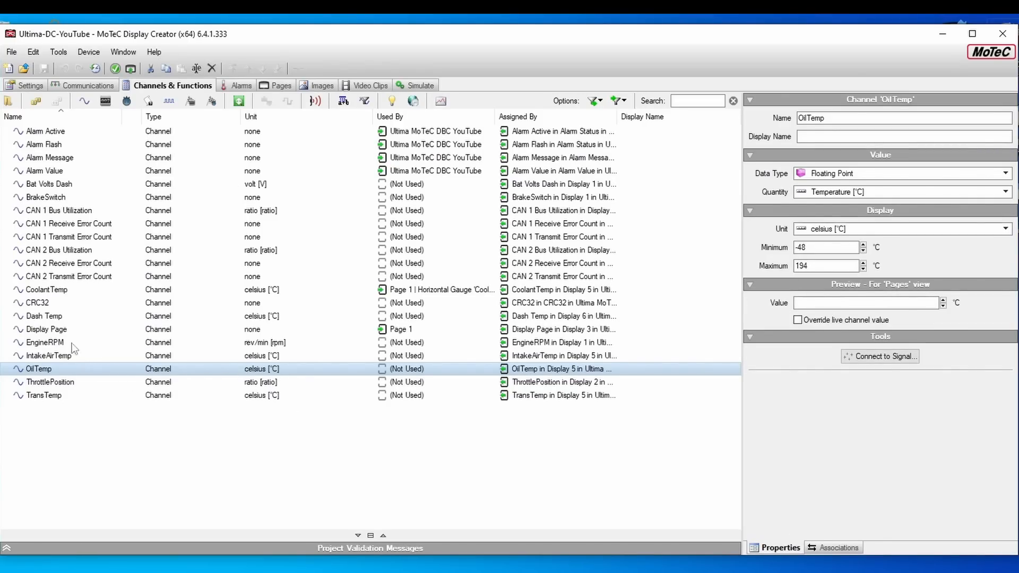
{"action": "left_click", "coordinate": [68, 291]}
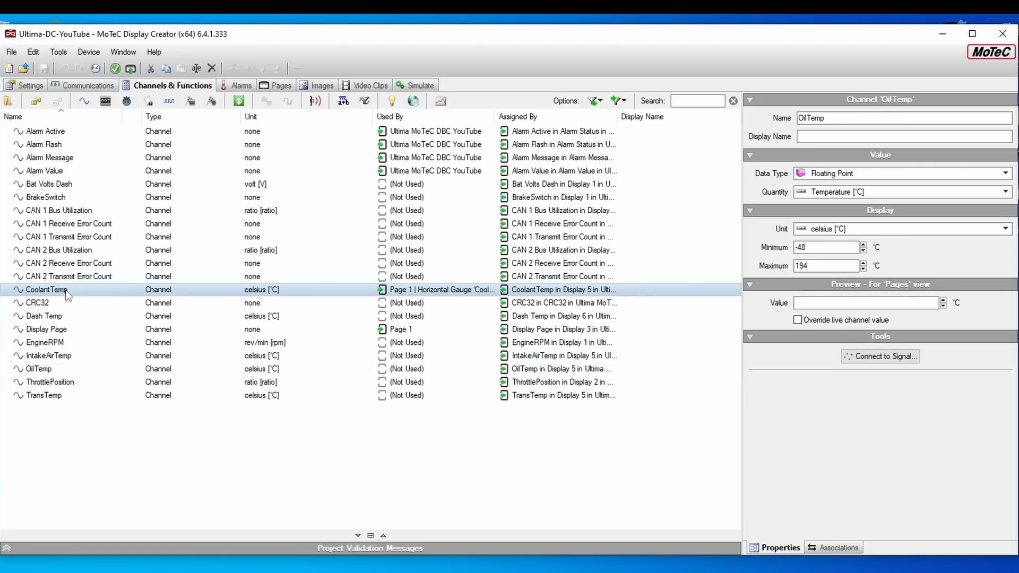
{"action": "left_click", "coordinate": [820, 248]}
{"action": "left_click", "coordinate": [820, 264]}
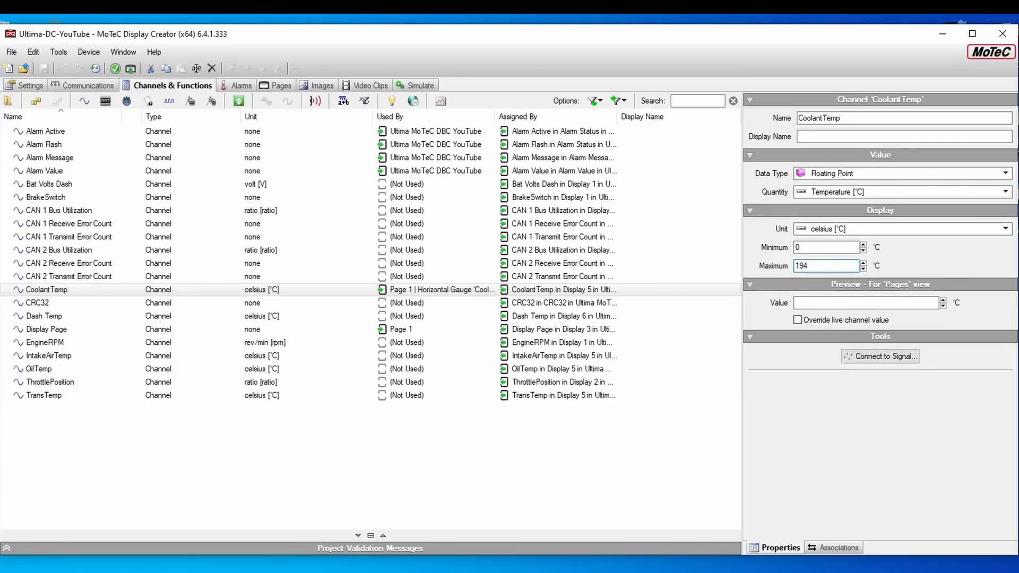
{"action": "type", "text": "194"}
{"action": "key", "text": "Return"}
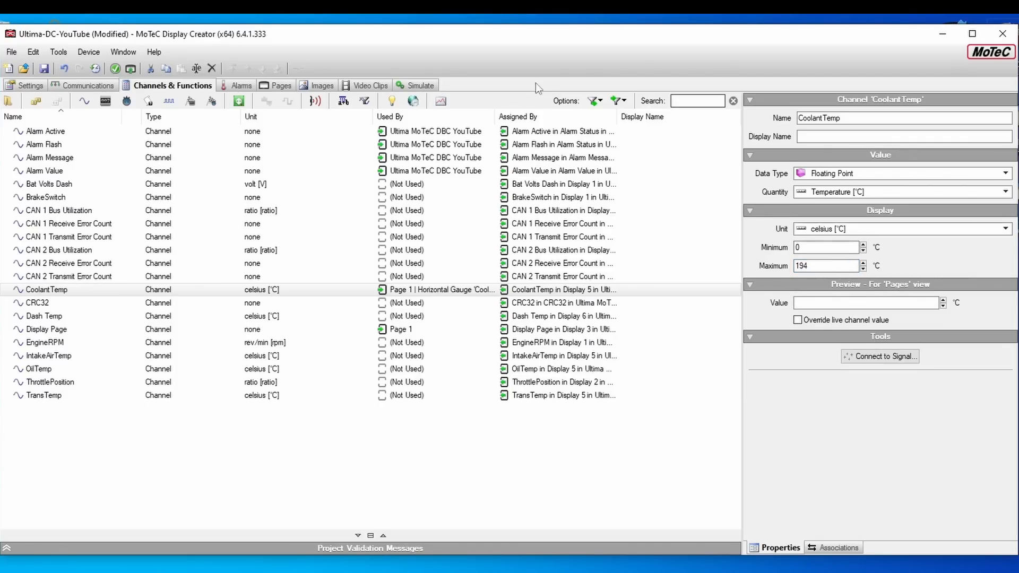
Rerun the simulation, lower CoolantTemp to about 74 °C with the value slider, and stop the simulation
{"action": "left_click", "coordinate": [424, 85]}
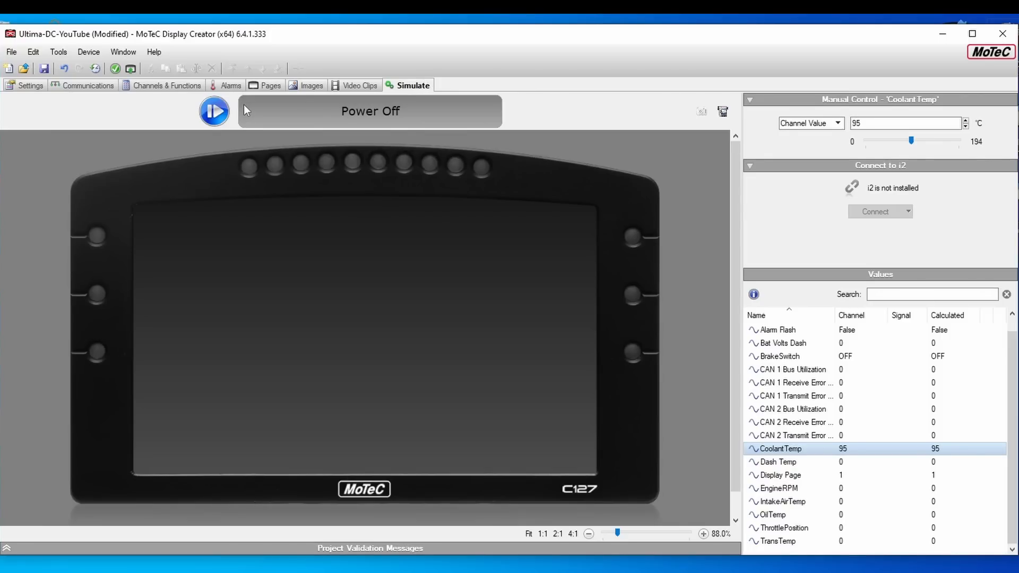
{"action": "left_click", "coordinate": [221, 110]}
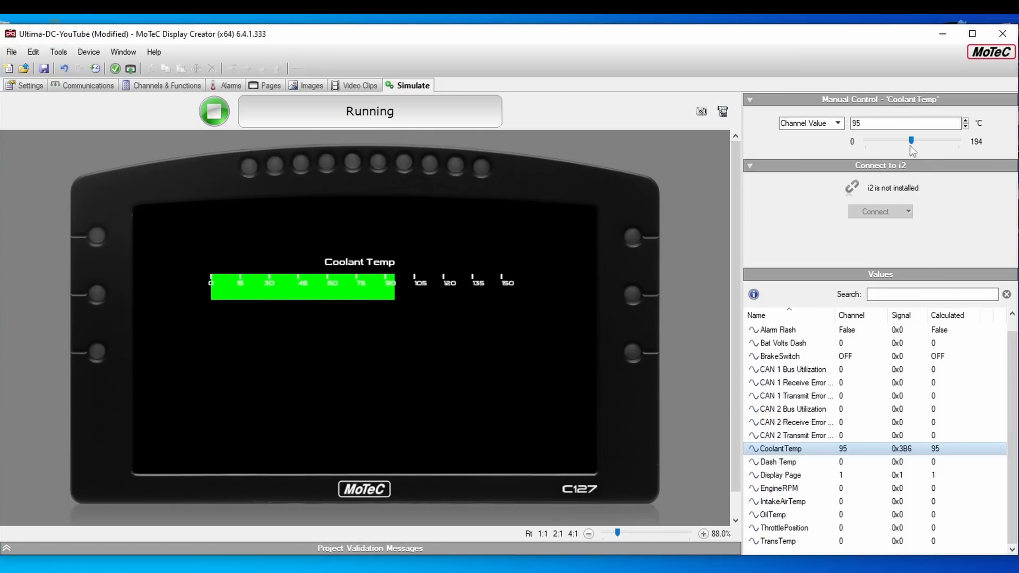
{"action": "mouse_move", "coordinate": [912, 141]}
{"action": "left_mouse_down"}
{"action": "mouse_move", "coordinate": [922, 140]}
{"action": "mouse_move", "coordinate": [898, 148]}
{"action": "mouse_move", "coordinate": [925, 146]}
{"action": "mouse_move", "coordinate": [873, 154]}
{"action": "mouse_move", "coordinate": [959, 140]}
{"action": "mouse_move", "coordinate": [892, 144]}
{"action": "mouse_move", "coordinate": [939, 139]}
{"action": "mouse_move", "coordinate": [901, 148]}
{"action": "left_mouse_up"}
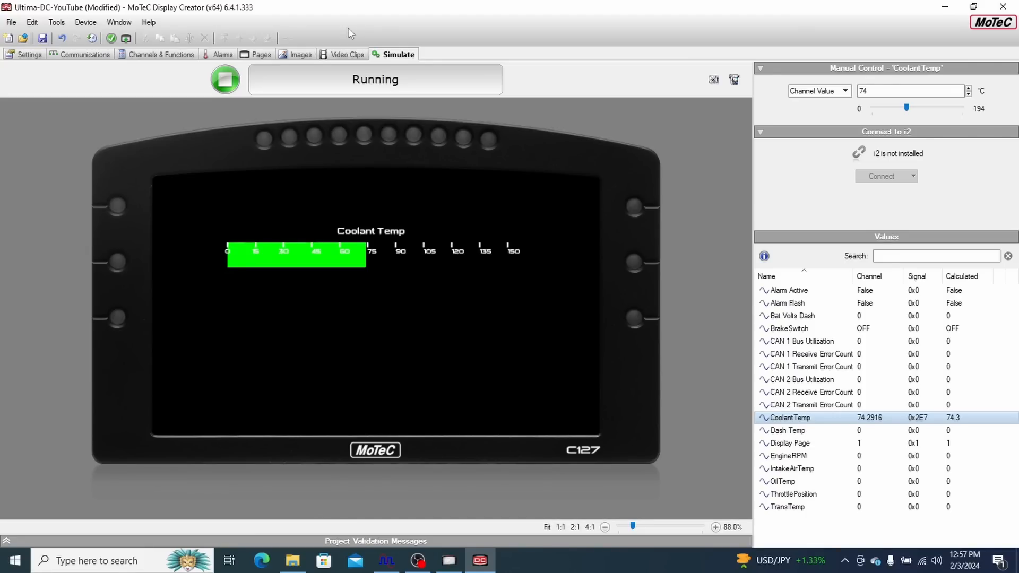
{"action": "left_click", "coordinate": [223, 83]}
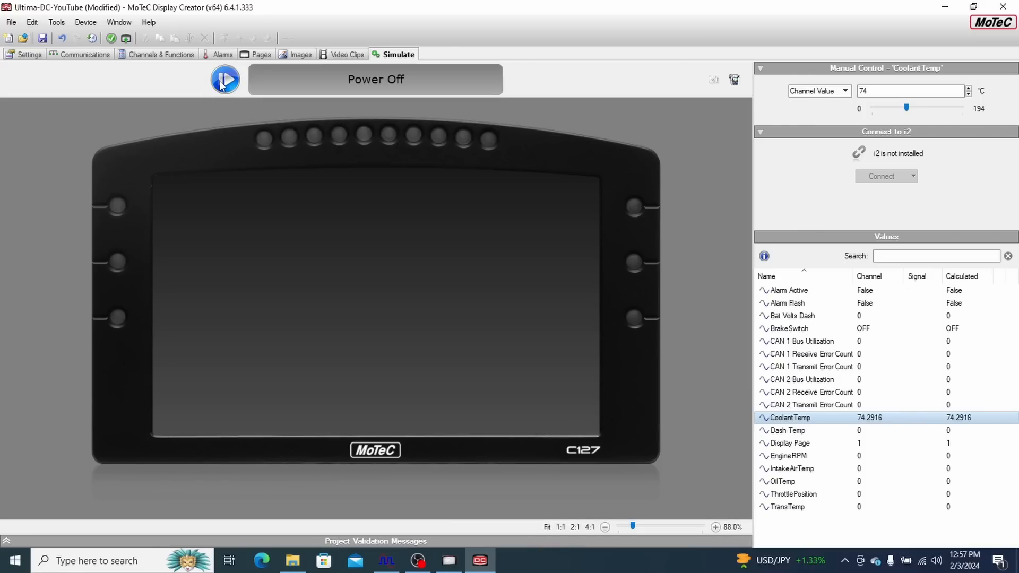
Group the Coolant Temp label and the CoolantTemp horizontal gauge on Page 1 of the display pages
{"action": "left_click", "coordinate": [258, 56]}
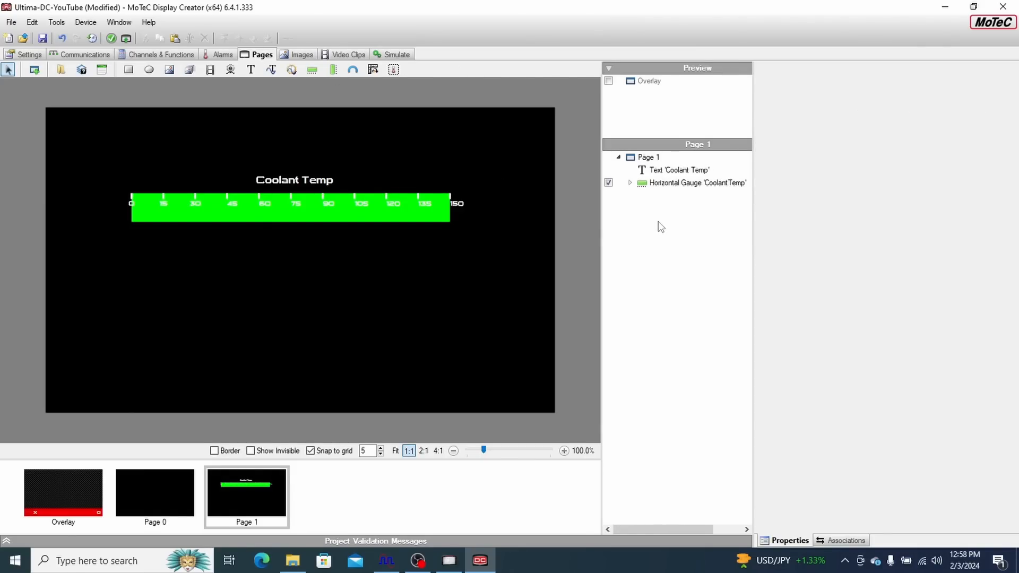
{"action": "left_click", "coordinate": [669, 174]}
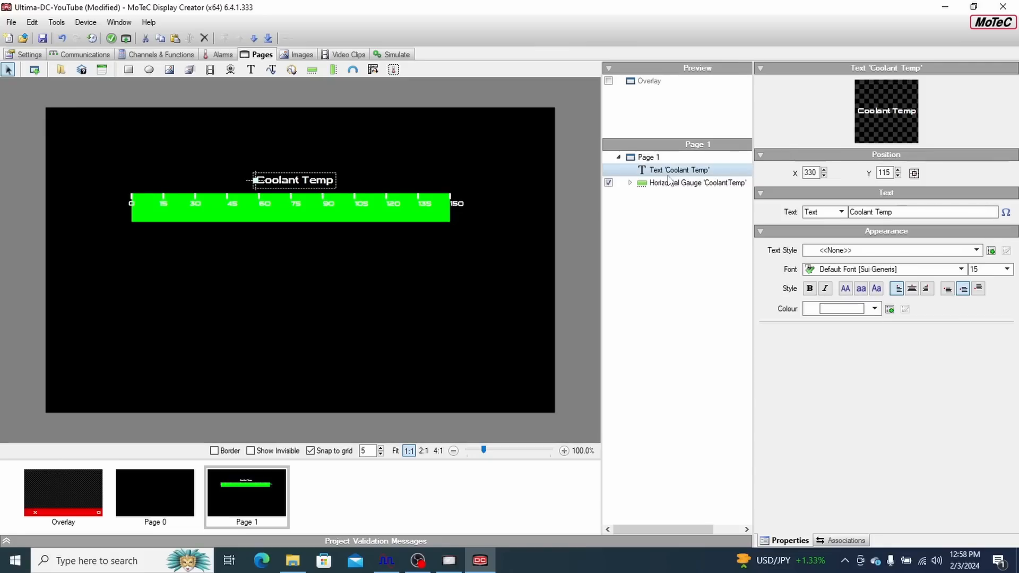
{"action": "left_click", "coordinate": [668, 182], "text": "ctrl"}
{"action": "right_click", "coordinate": [667, 183]}
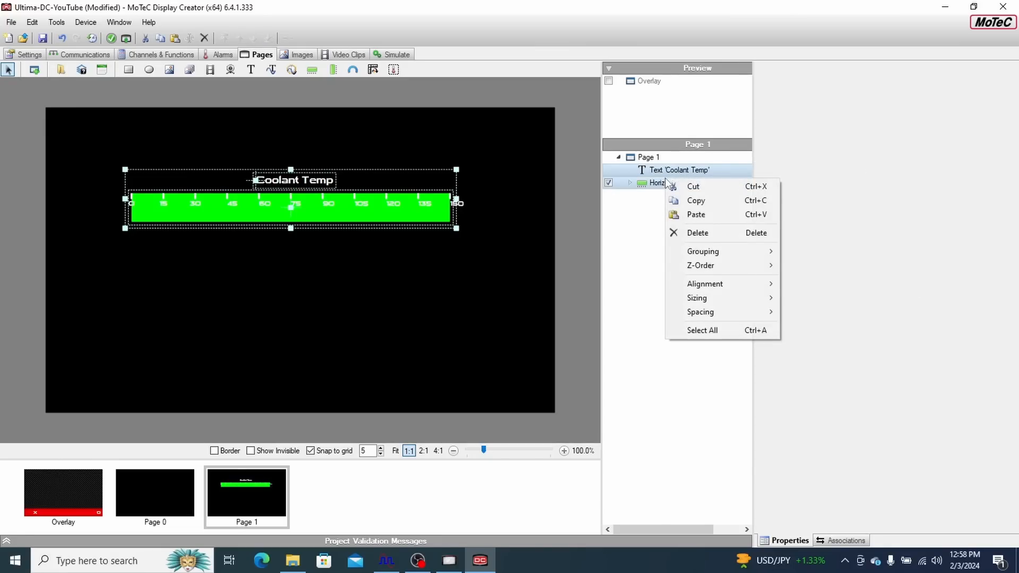
{"action": "left_click", "coordinate": [794, 251]}
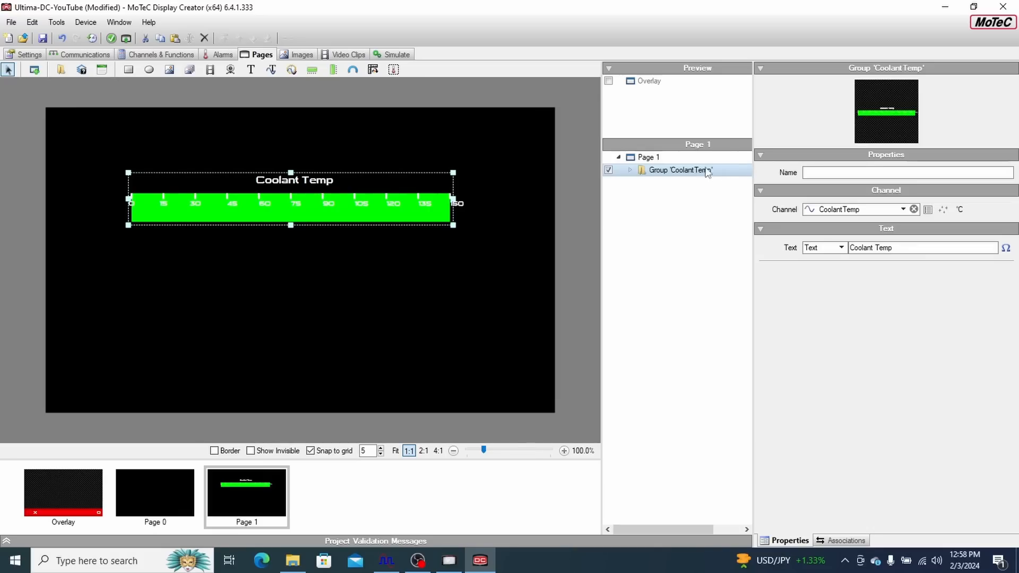
{"action": "left_click", "coordinate": [630, 169]}
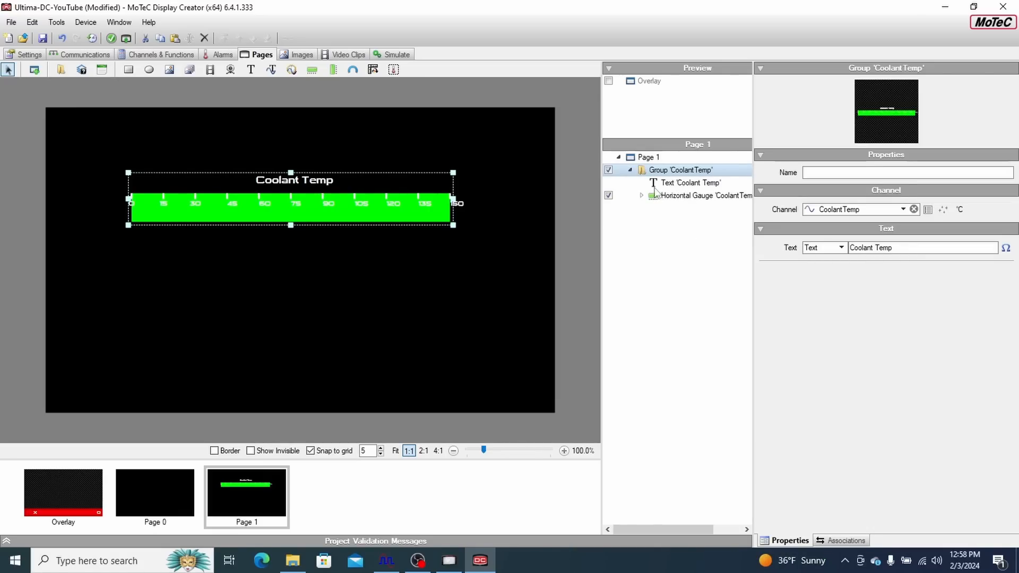
{"action": "left_click", "coordinate": [630, 170]}
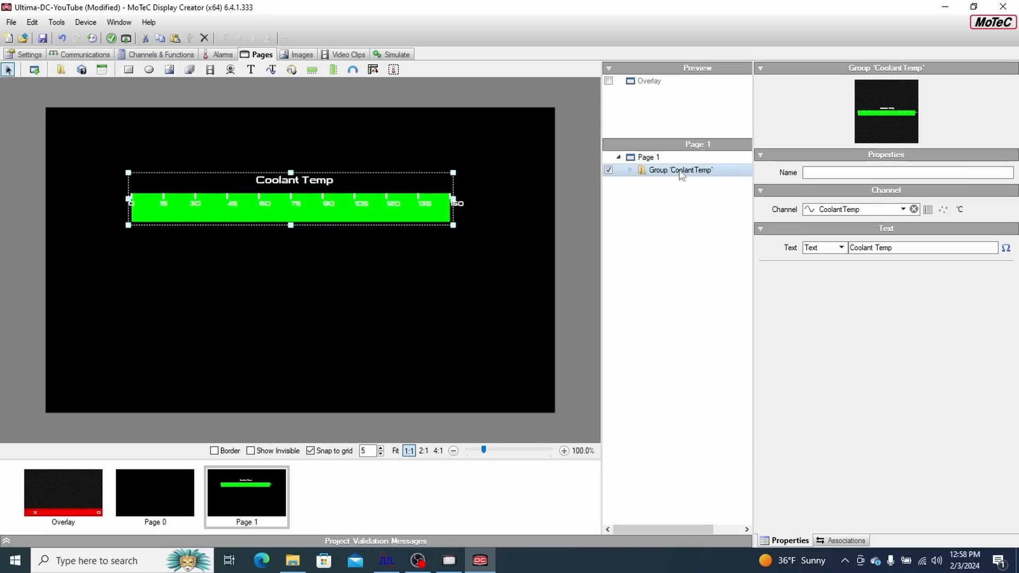
Duplicate the CoolantTemp group and place the copy directly below the original, with its gauge's top edge at about 225
{"action": "key", "text": "ctrl+v"}
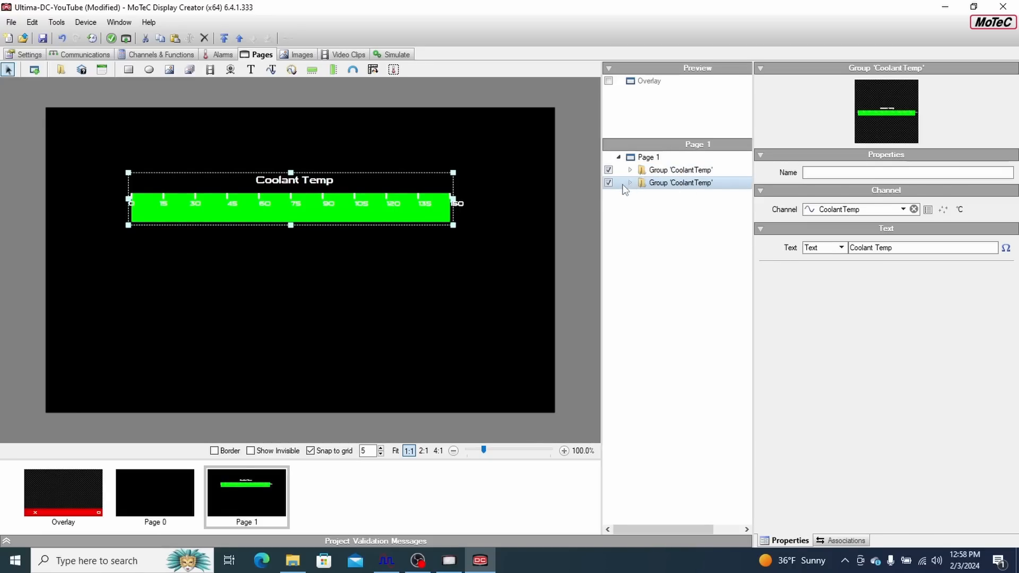
{"action": "left_click", "coordinate": [413, 211]}
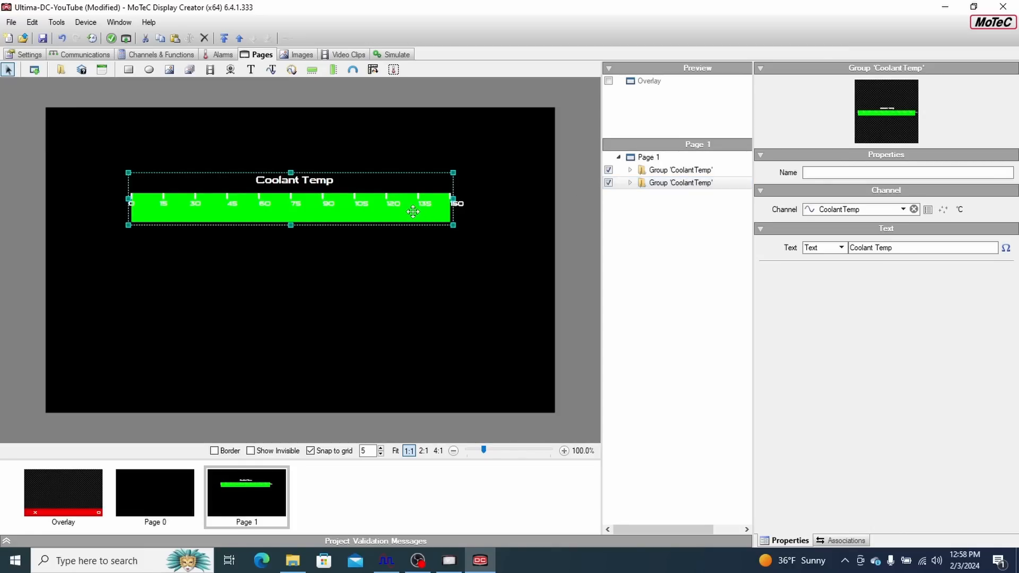
{"action": "left_click_drag", "start_coordinate": [413, 211], "coordinate": [414, 271]}
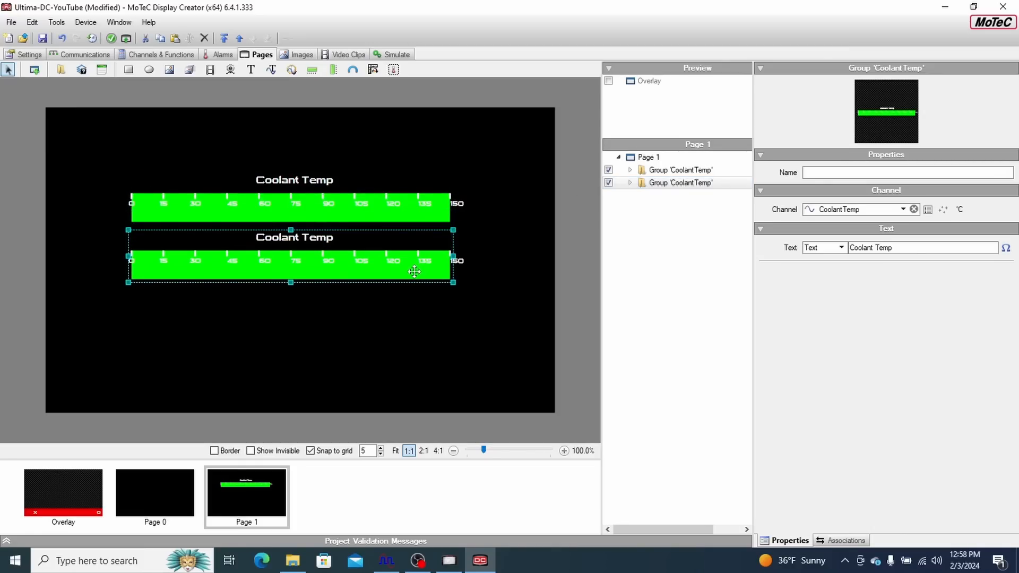
Change the label text in the copied group to "OilTemp"
{"action": "left_click", "coordinate": [630, 184]}
{"action": "left_click", "coordinate": [690, 195]}
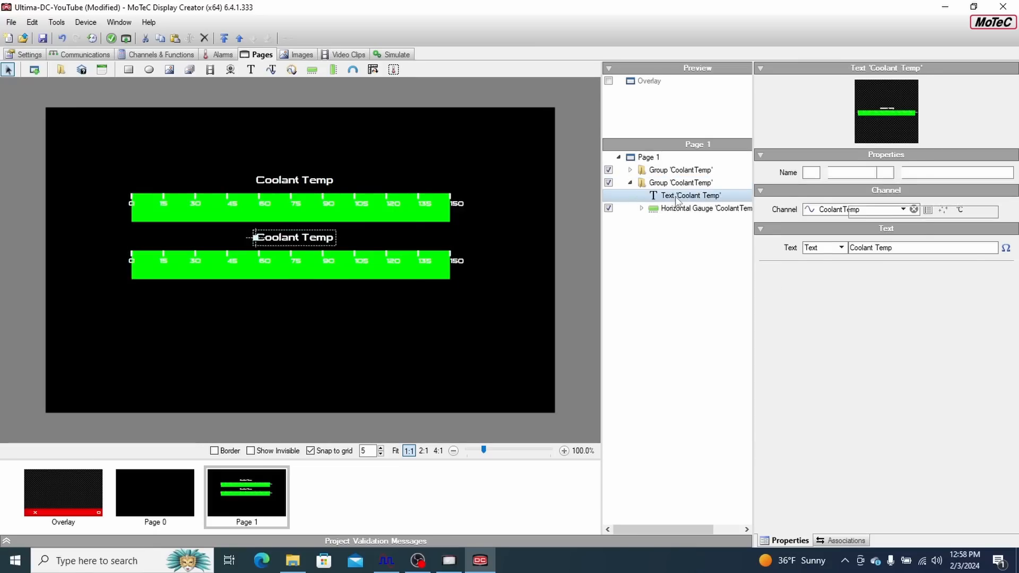
{"action": "double_click", "coordinate": [863, 212]}
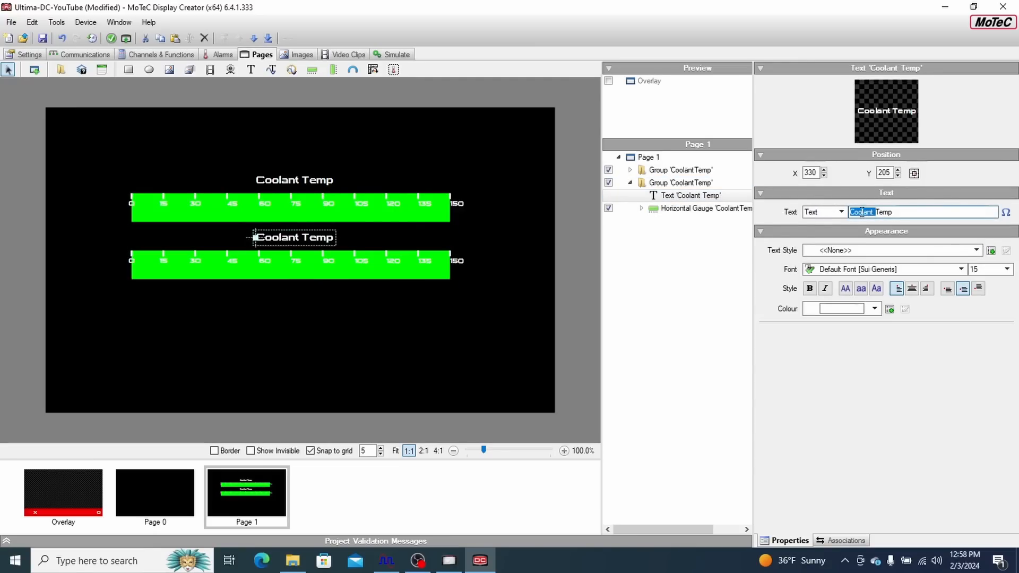
{"action": "type", "text": "Oil"}
Assign the OilTemp channel to the copied horizontal gauge below the OilTemp label
{"action": "left_click", "coordinate": [698, 212]}
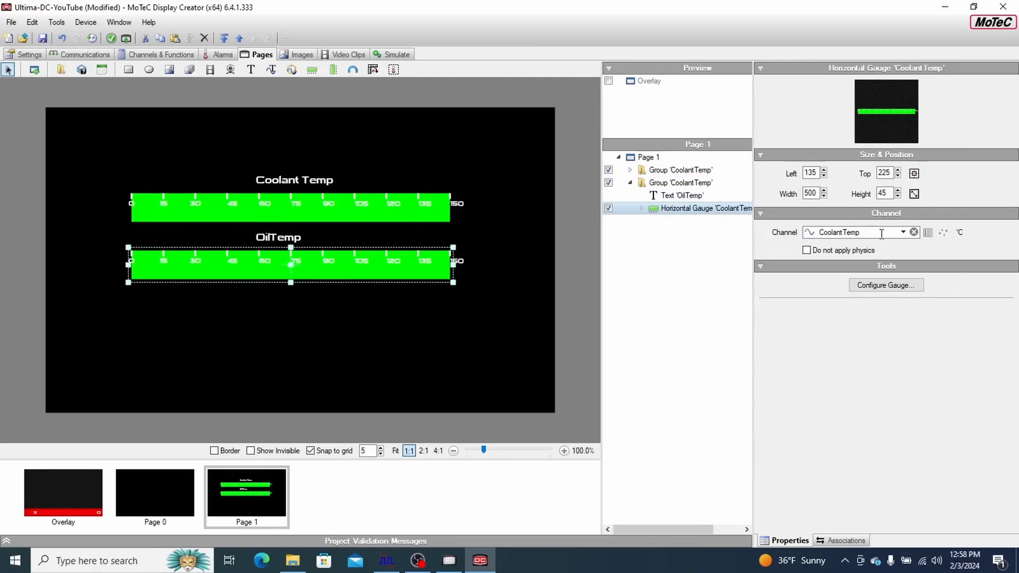
{"action": "left_click", "coordinate": [903, 233]}
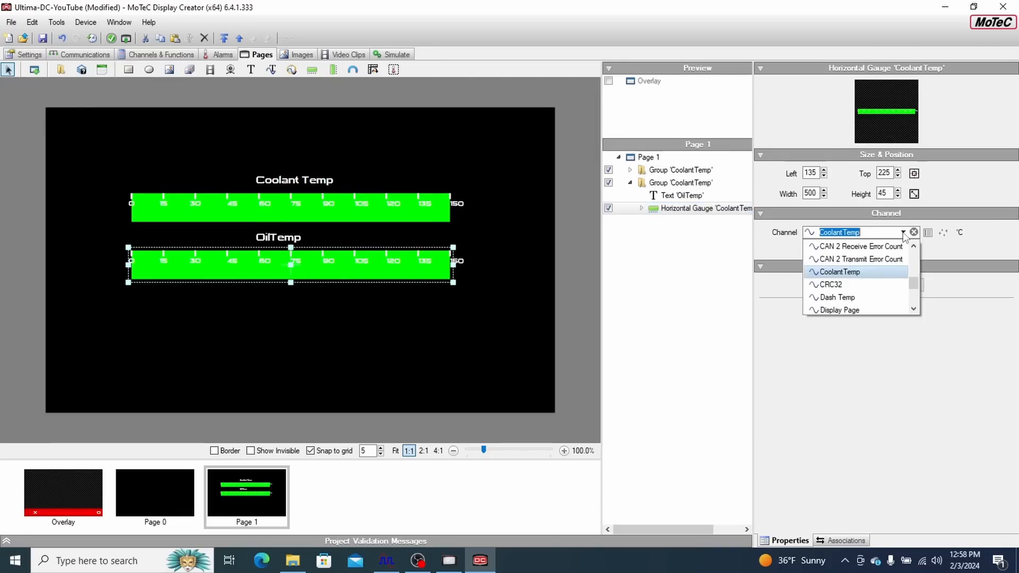
{"action": "left_click", "coordinate": [913, 304]}
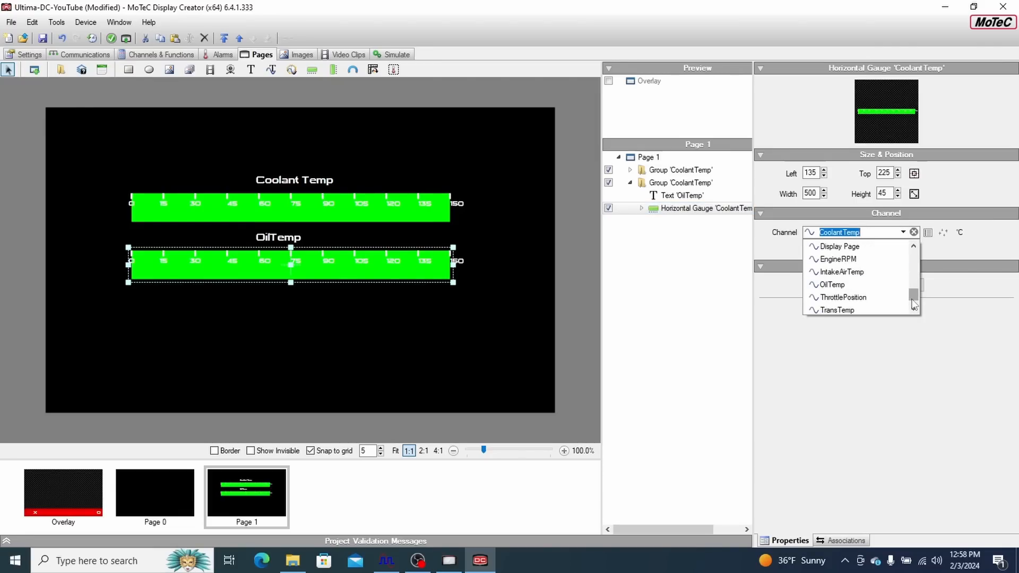
{"action": "left_click", "coordinate": [852, 287]}
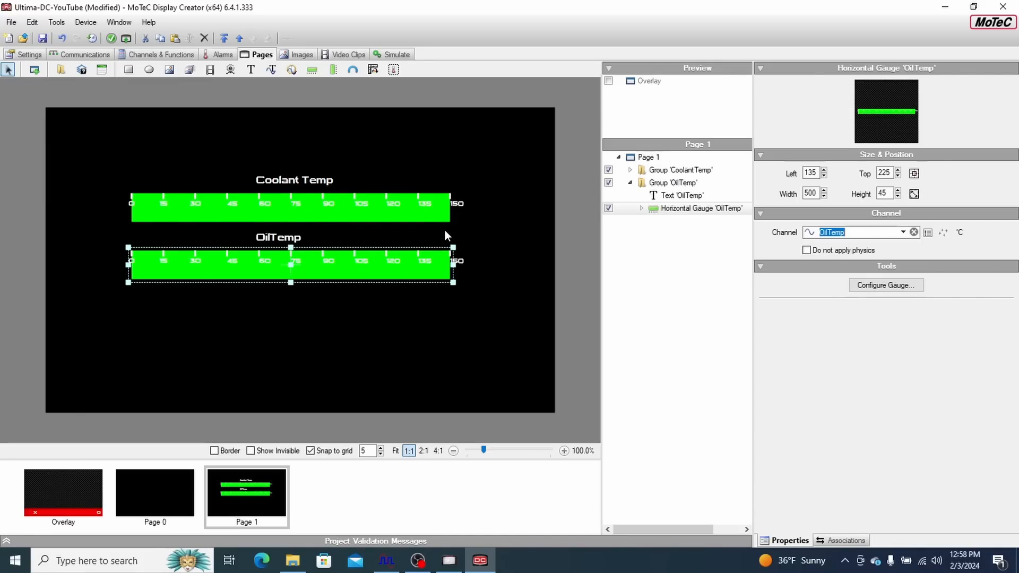
Review the OilTemp gauge's tick marks and its gauge configuration without changing any settings
{"action": "left_click", "coordinate": [641, 209]}
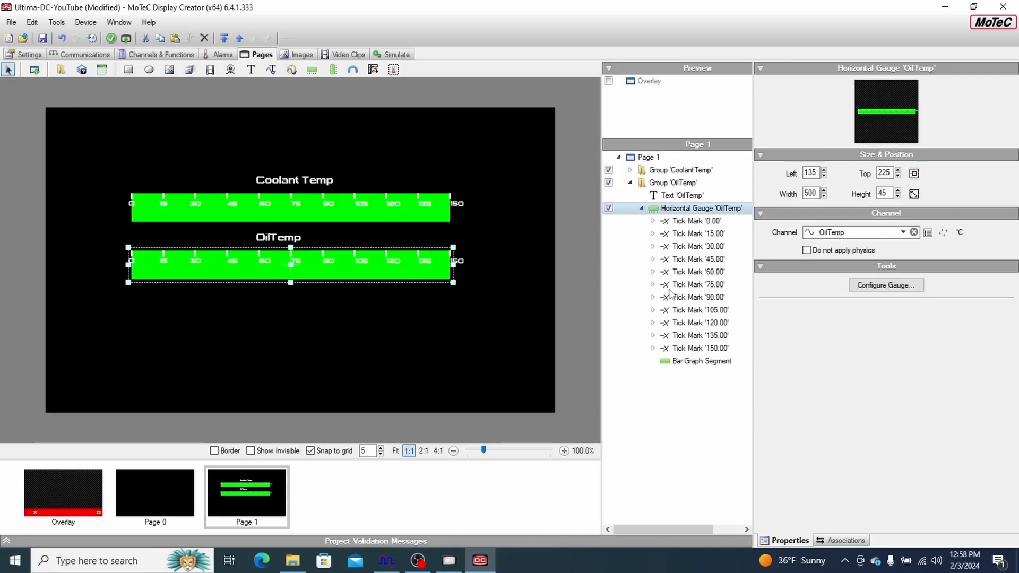
{"action": "left_click", "coordinate": [653, 221]}
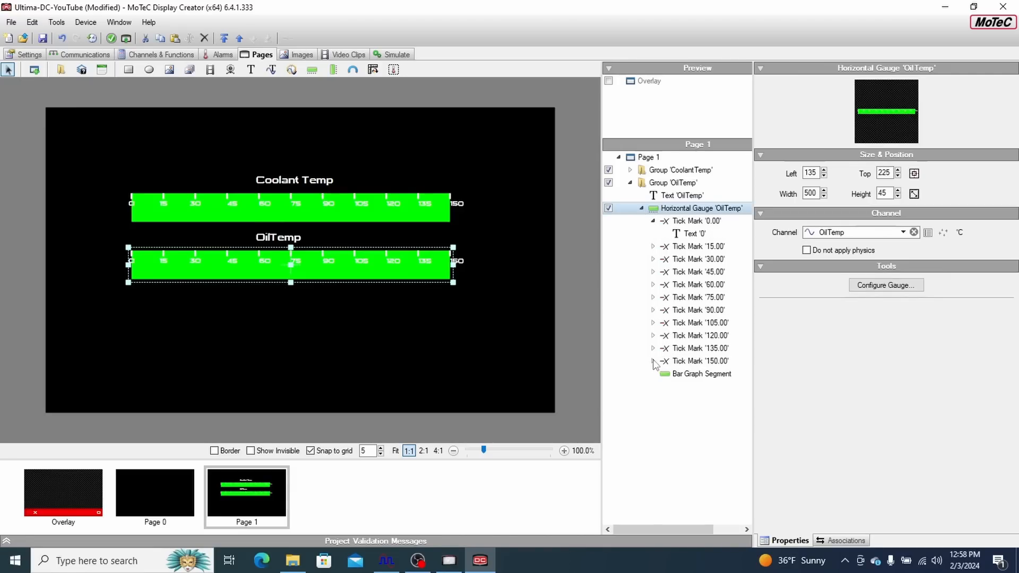
{"action": "left_click", "coordinate": [873, 288]}
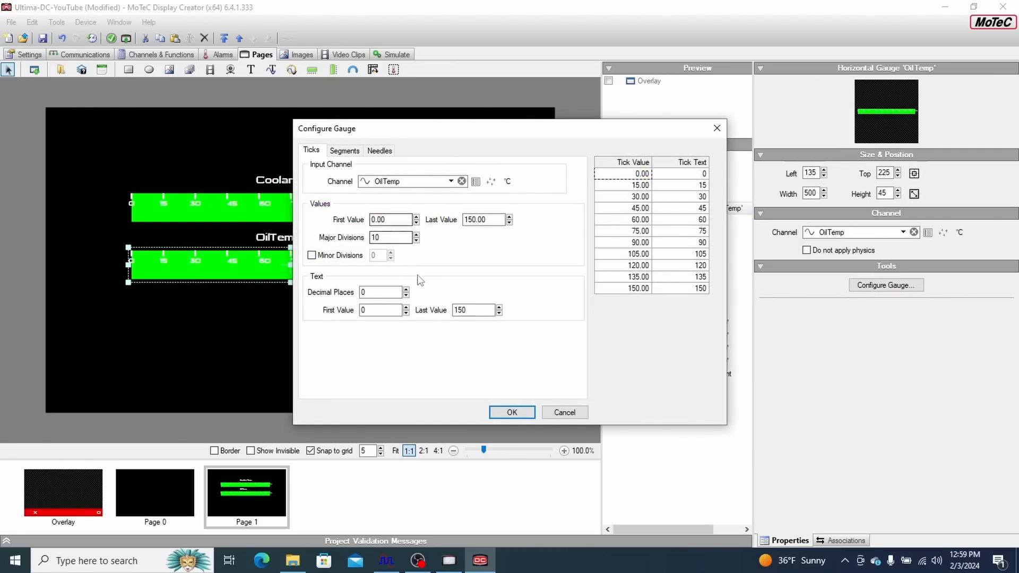
{"action": "left_click", "coordinate": [566, 414]}
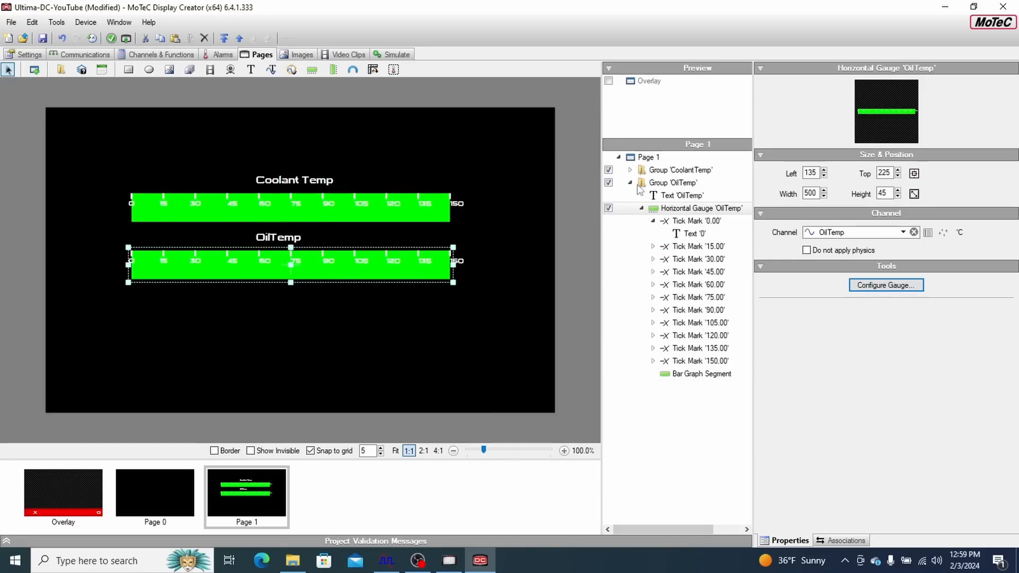
Duplicate the OilTemp group and change the copy's label text to "Transmission Temp"
{"action": "left_click", "coordinate": [631, 182]}
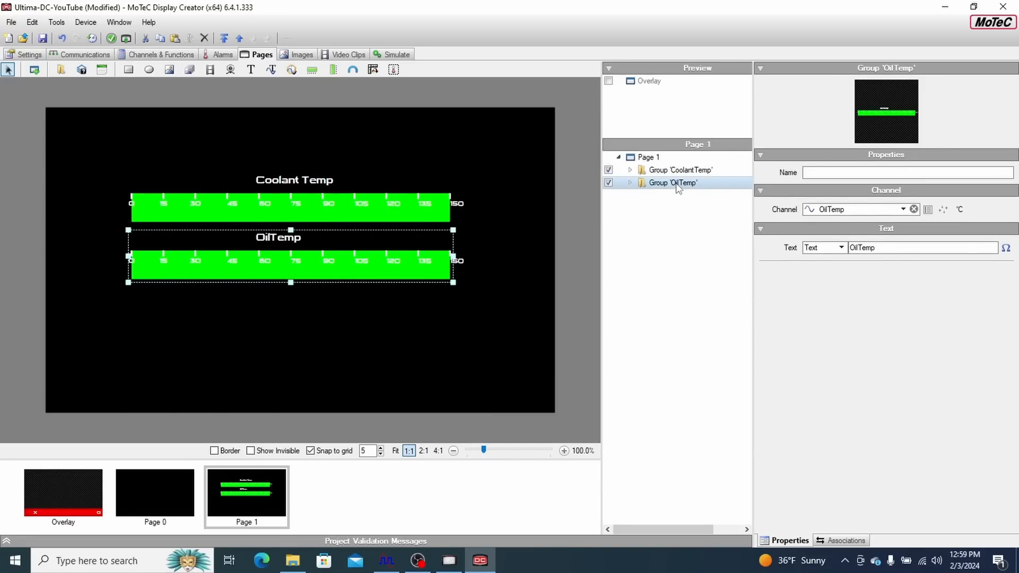
{"action": "key", "text": "ctrl+v"}
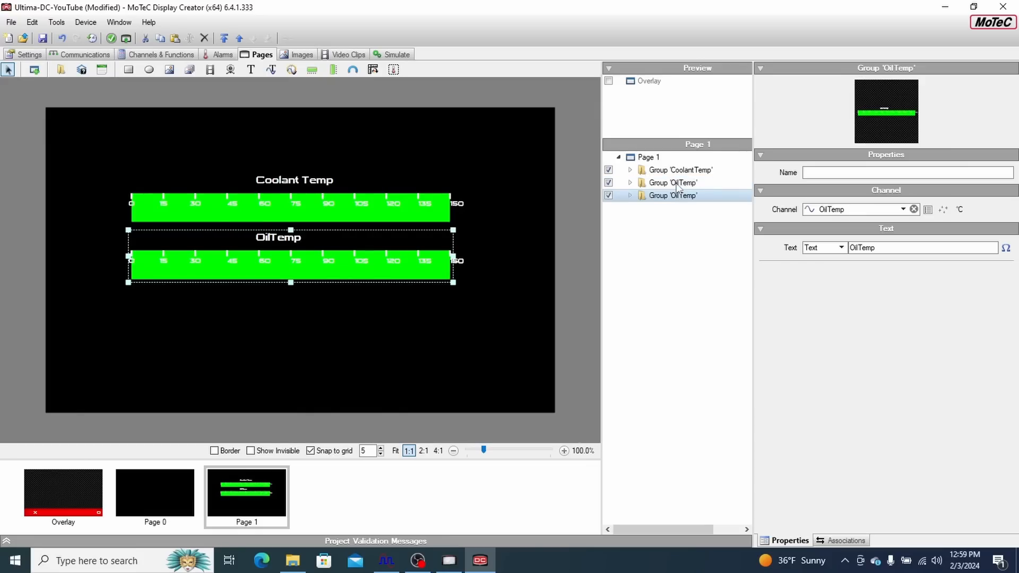
{"action": "left_click", "coordinate": [630, 195]}
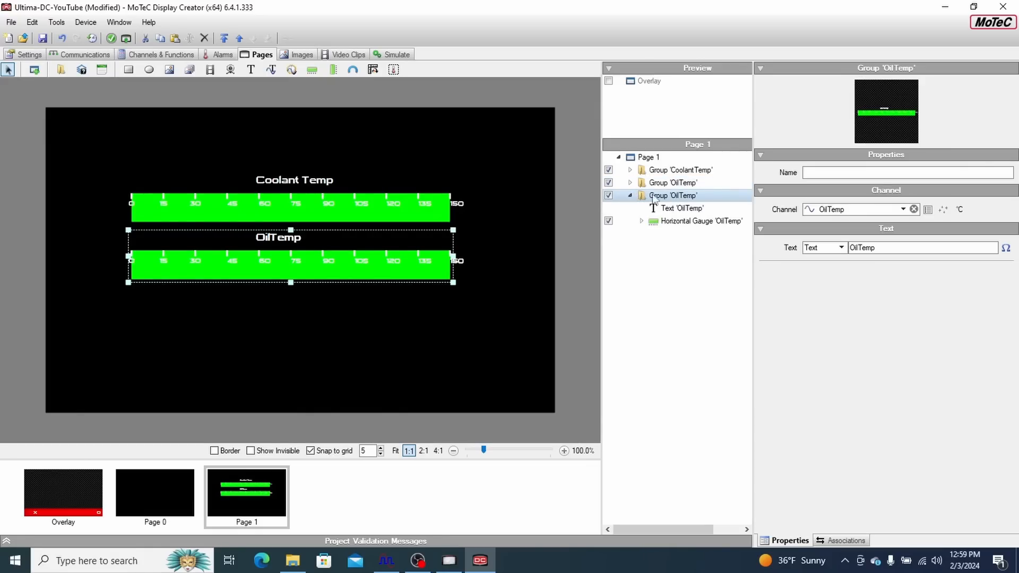
{"action": "left_click", "coordinate": [664, 208]}
{"action": "left_click", "coordinate": [854, 212]}
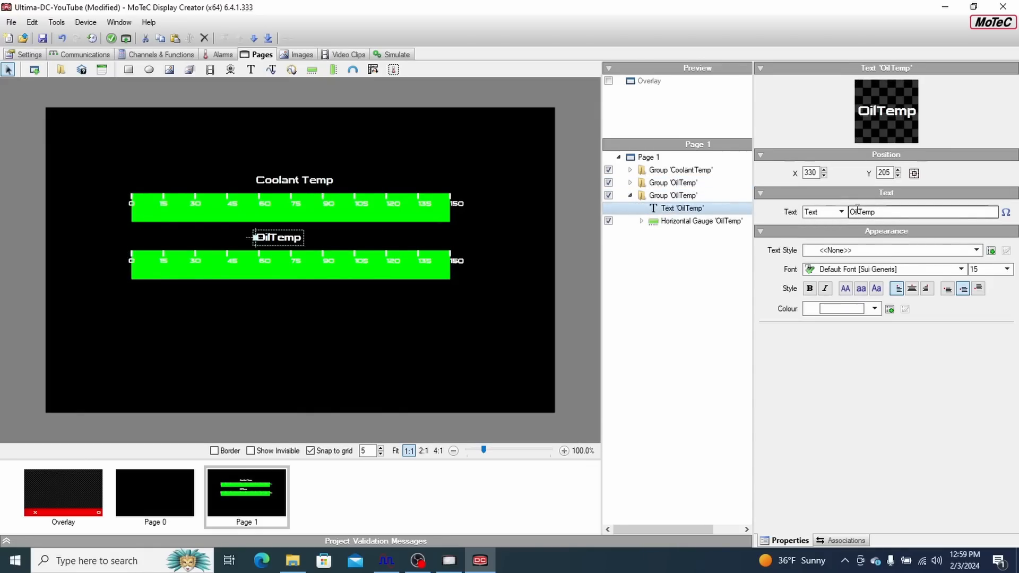
{"action": "double_click", "coordinate": [854, 211]}
{"action": "type", "text": "T"}
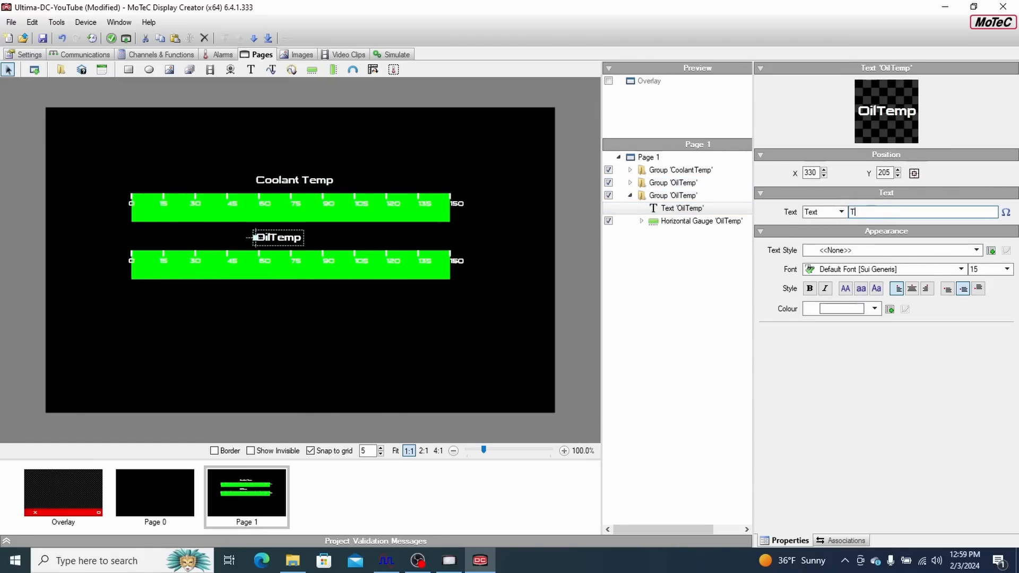
{"action": "type", "text": "ransmission Temp"}
Assign the TransTemp channel to the newest gauge and move it below the OilTemp gauge, with its top at 325
{"action": "left_click", "coordinate": [674, 222]}
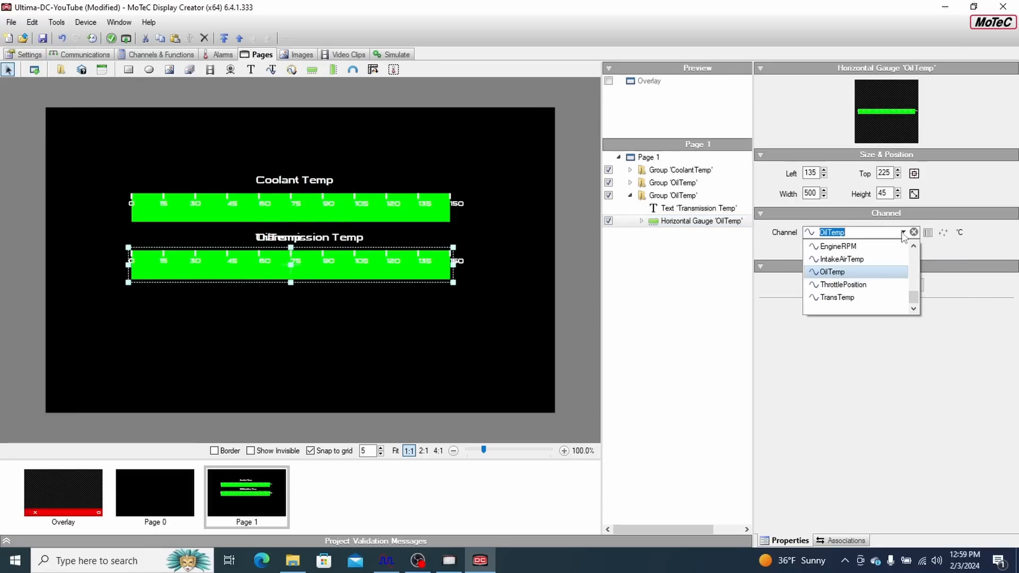
{"action": "left_click", "coordinate": [851, 298]}
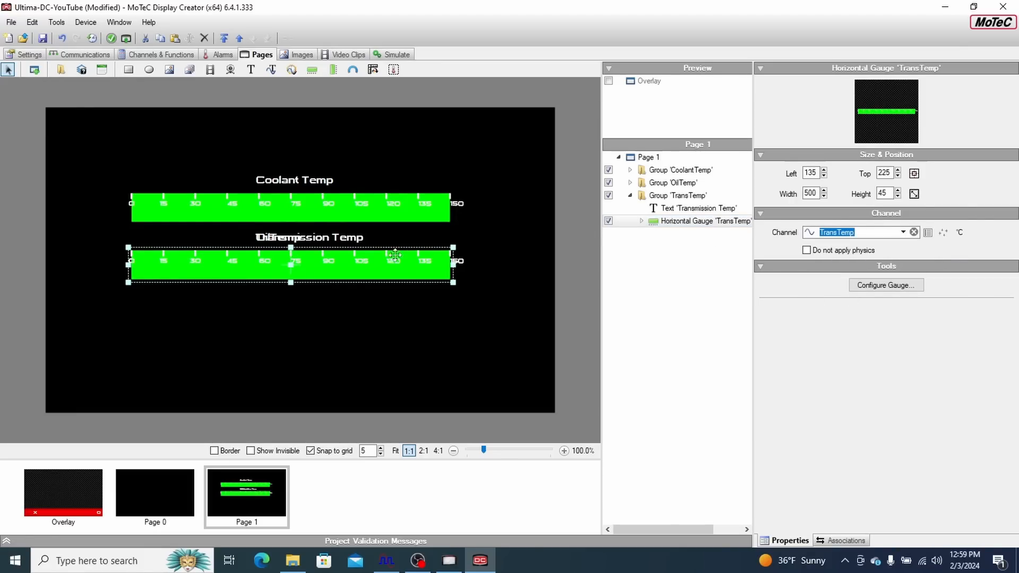
{"action": "left_click_drag", "start_coordinate": [381, 270], "coordinate": [381, 332]}
Move the Transmission Temp label above the TransTemp gauge, to X 315 and Y 305
{"action": "left_click", "coordinate": [674, 212]}
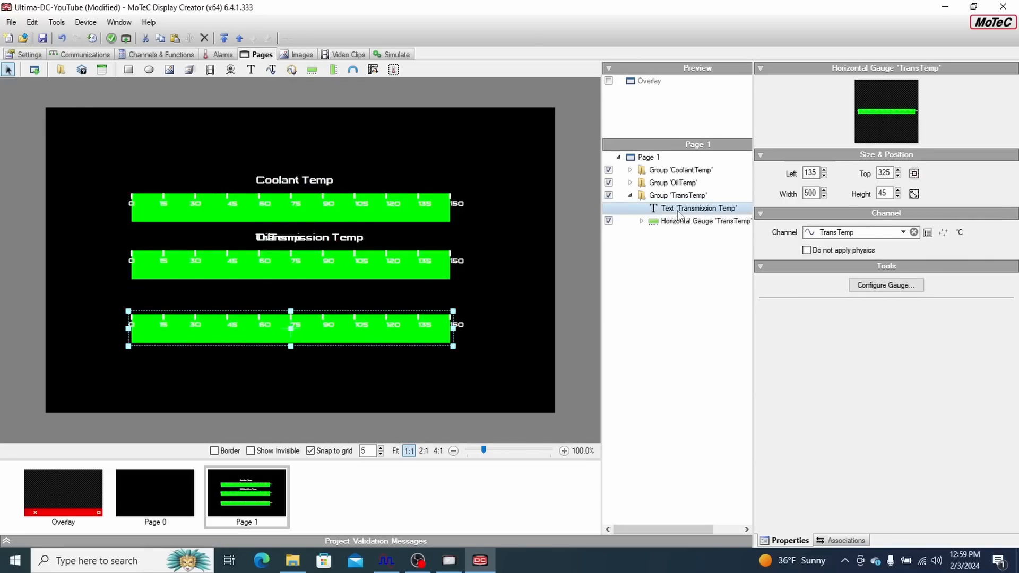
{"action": "left_click_drag", "start_coordinate": [342, 238], "coordinate": [330, 302]}
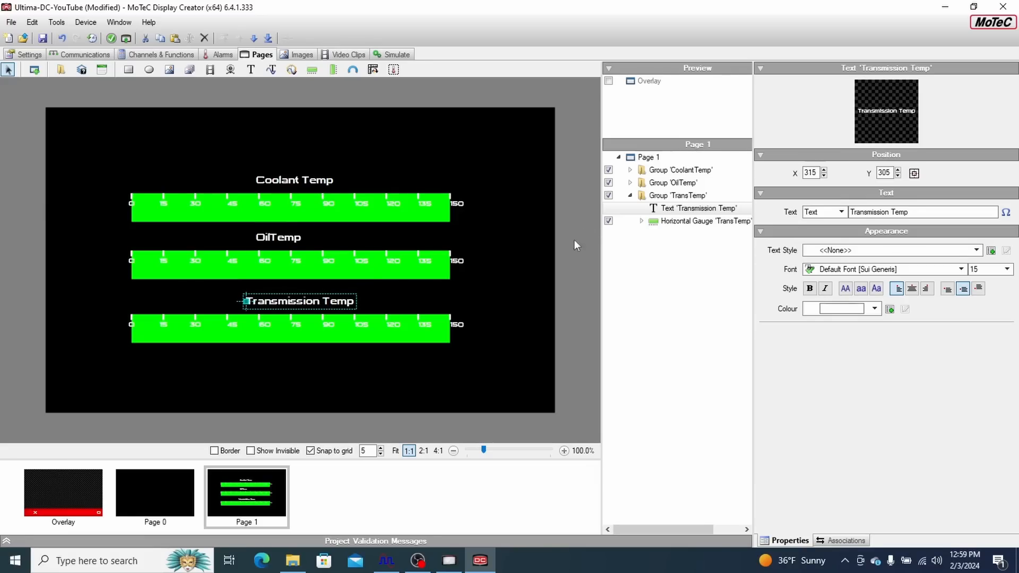
{"action": "left_click", "coordinate": [502, 269]}
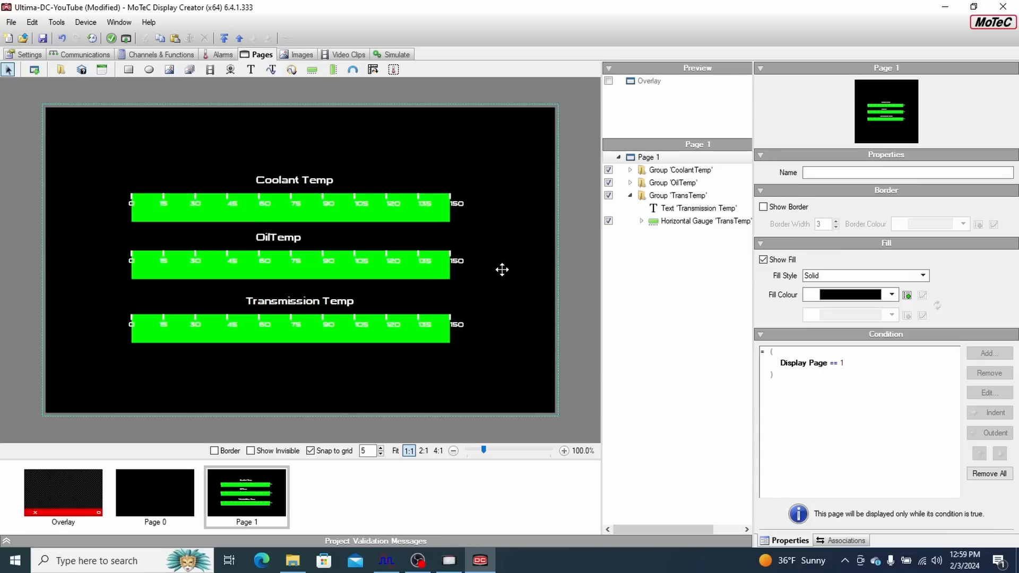
Run the simulation and raise the OilTemp channel value to about 91 °C
{"action": "left_click", "coordinate": [398, 54]}
{"action": "left_click", "coordinate": [225, 89]}
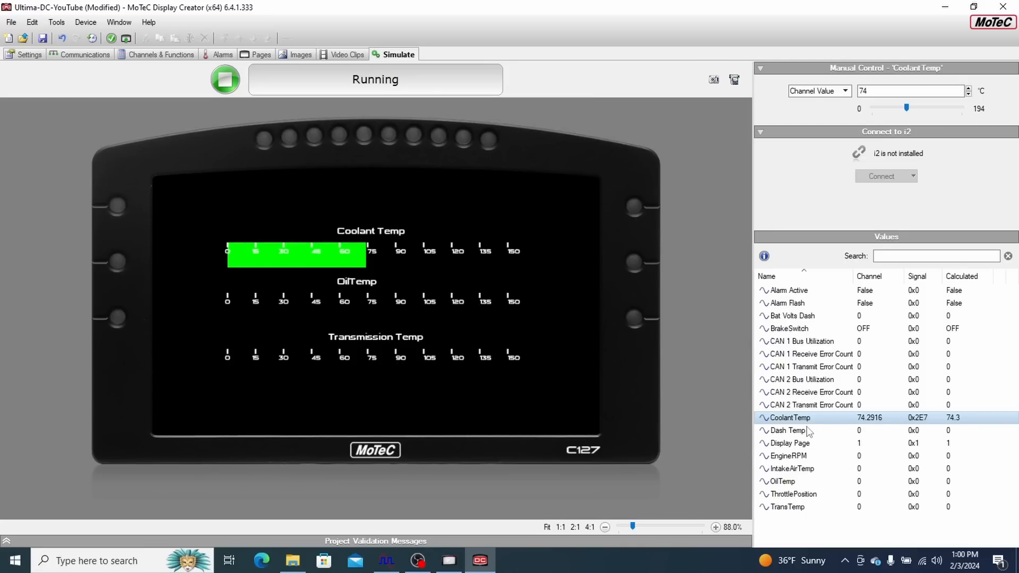
{"action": "left_click", "coordinate": [787, 482]}
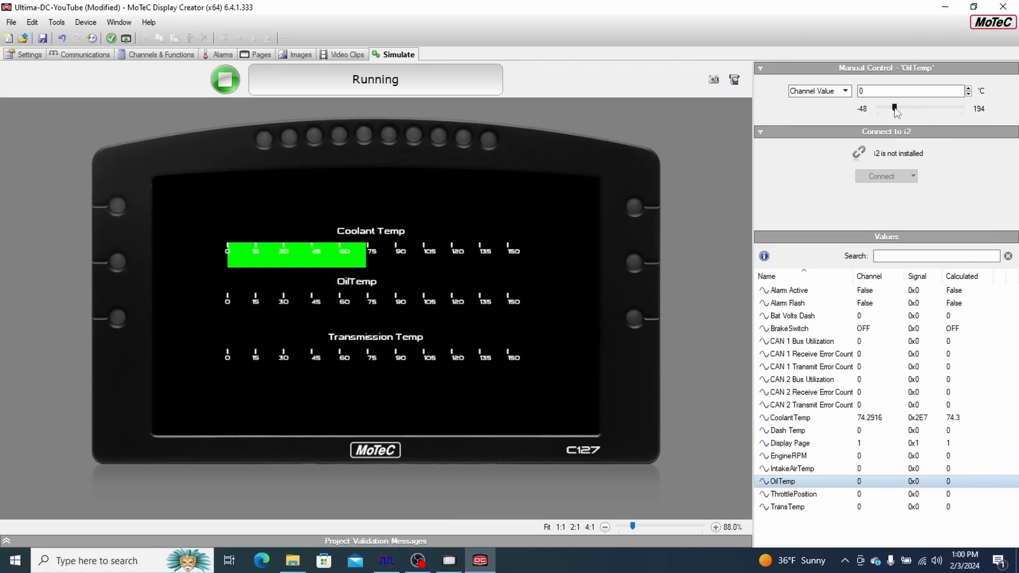
{"action": "left_click_drag", "start_coordinate": [895, 108], "coordinate": [925, 101]}
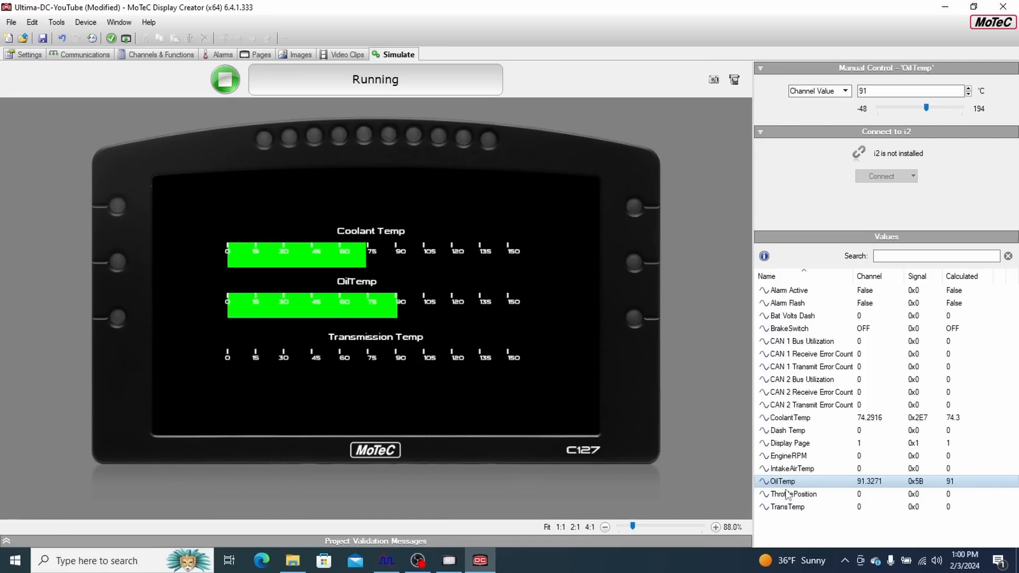
Set the simulated TransTemp channel value to 56 °C
{"action": "left_click", "coordinate": [791, 508]}
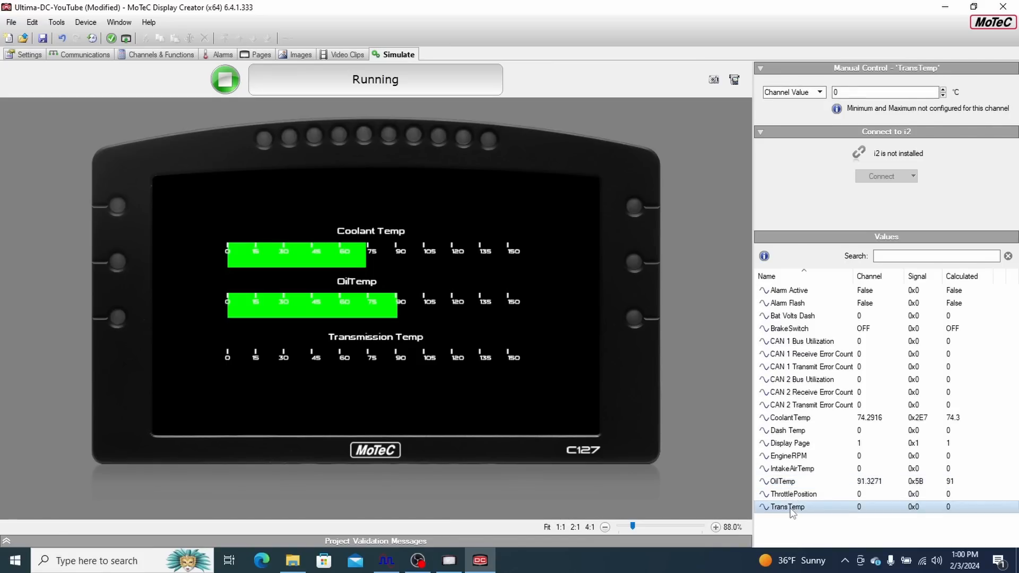
{"action": "left_click", "coordinate": [943, 89]}
{"action": "left_click", "coordinate": [942, 90]}
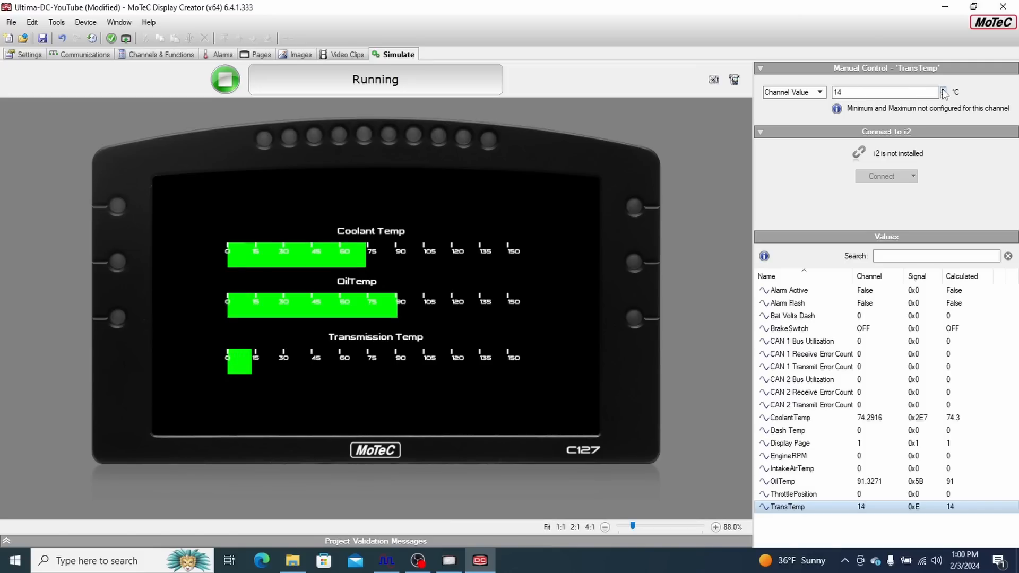
{"action": "double_click", "coordinate": [889, 97]}
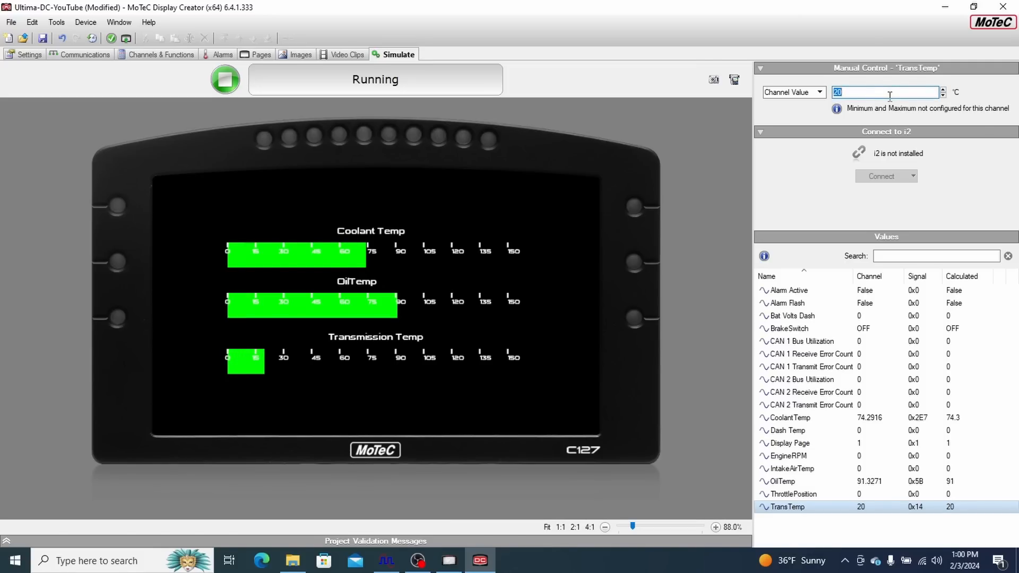
{"action": "type", "text": "56"}
{"action": "key", "text": "Return"}
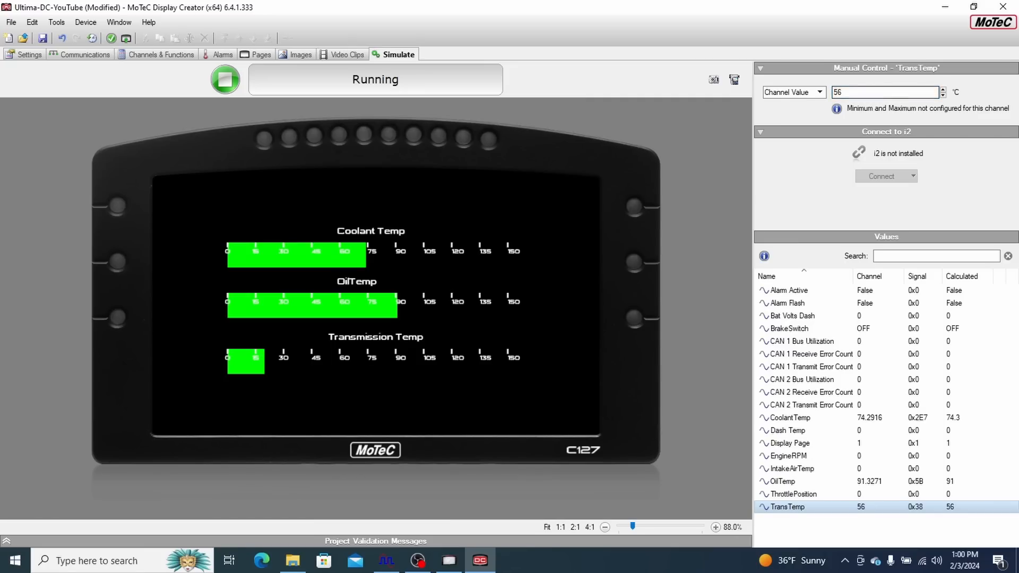
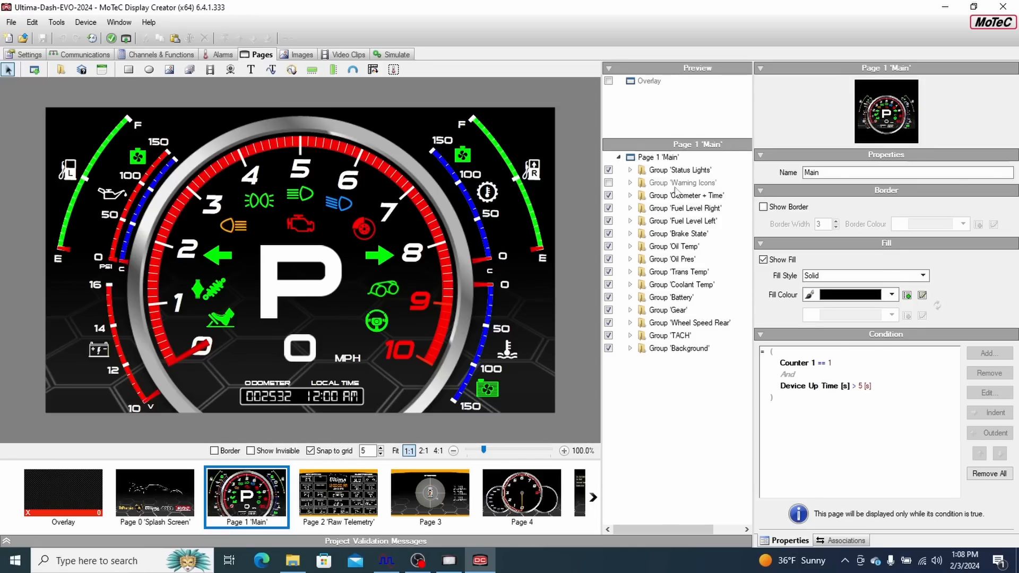
Hide and reshow the Status Lights, Gear and TACH groups on the Main page to see what each contains
{"action": "left_click", "coordinate": [609, 171]}
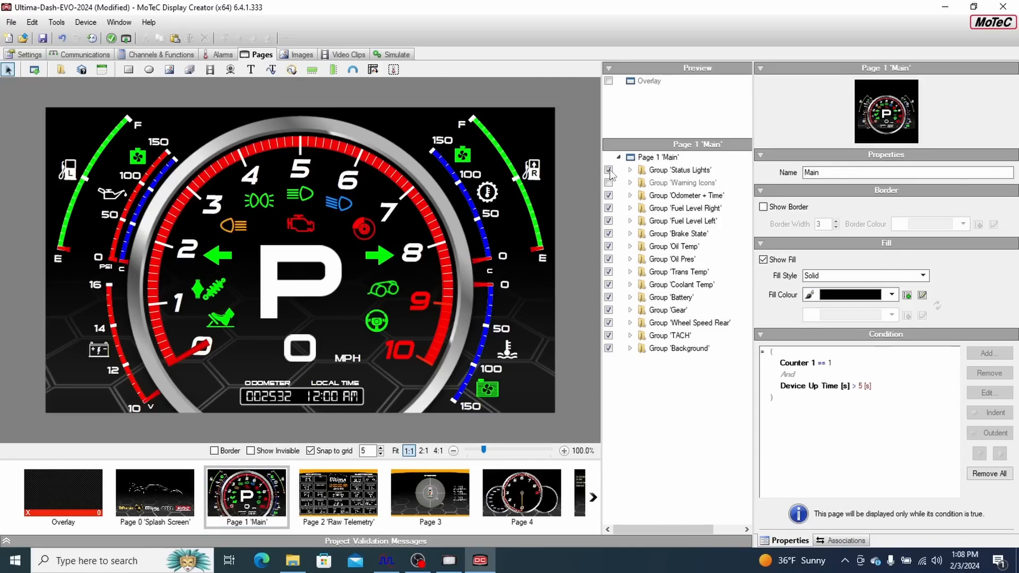
{"action": "left_click", "coordinate": [609, 171]}
{"action": "left_click", "coordinate": [609, 310]}
{"action": "left_click", "coordinate": [609, 310]}
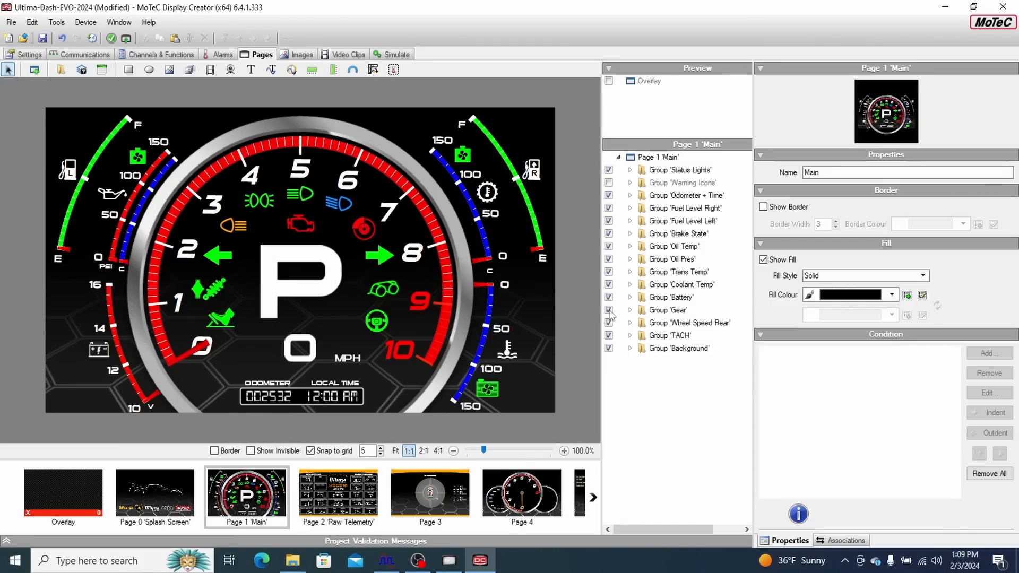
{"action": "left_click", "coordinate": [609, 335]}
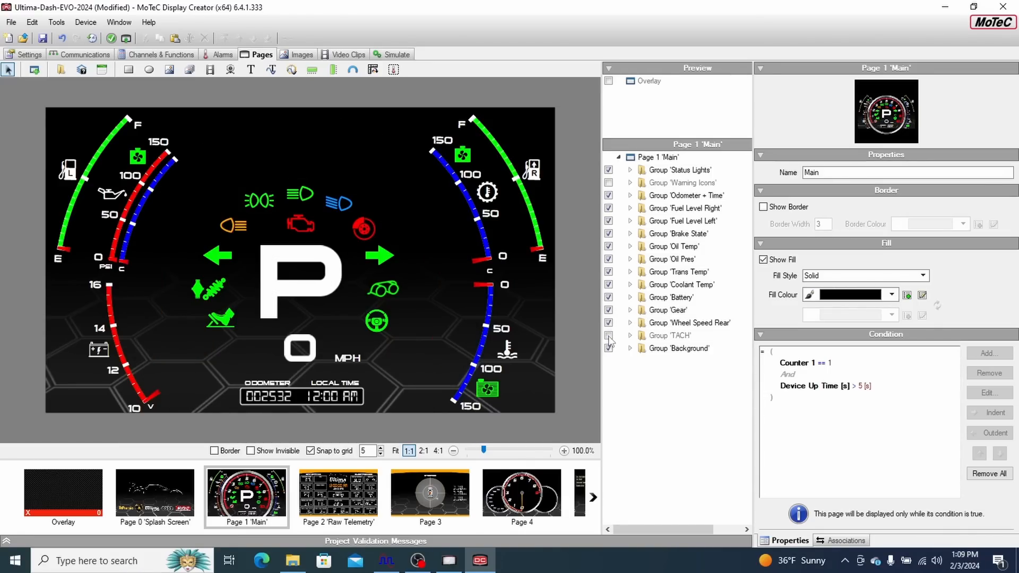
{"action": "left_click", "coordinate": [609, 337]}
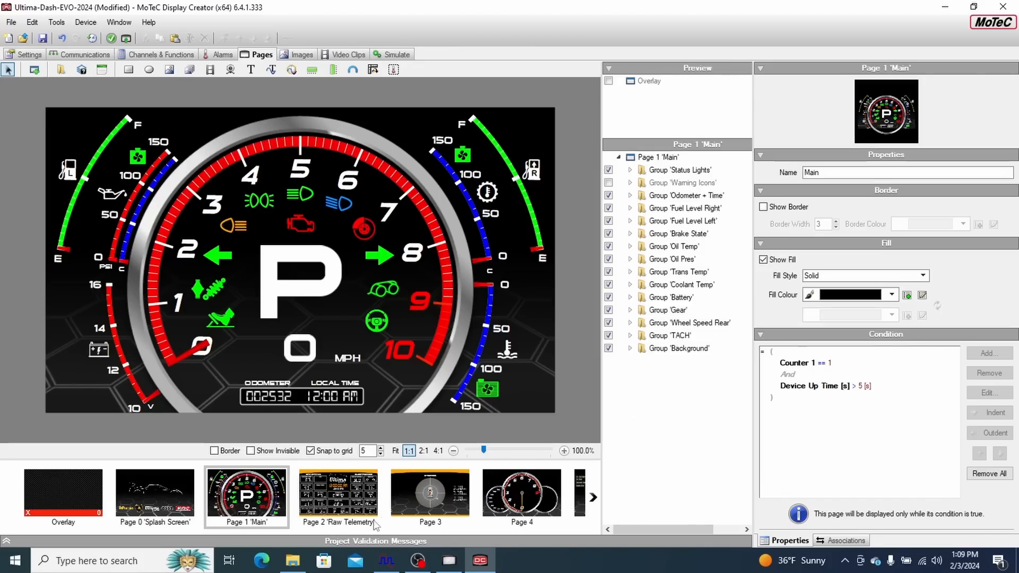
Look through the Raw Telemetry, Main and Splash Screen pages and their conditions, ending on the Main page
{"action": "left_click", "coordinate": [357, 512]}
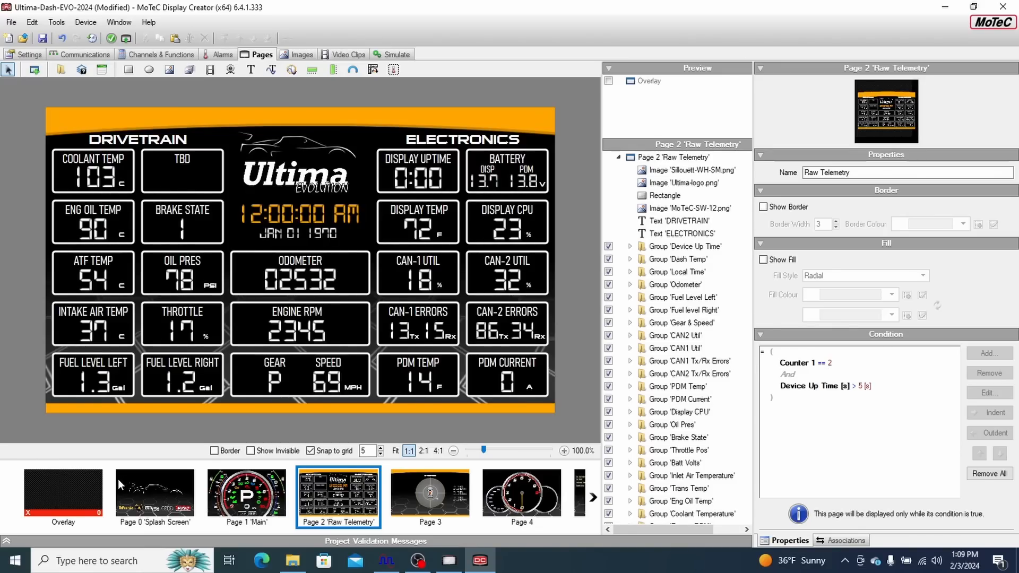
{"action": "left_click", "coordinate": [234, 491]}
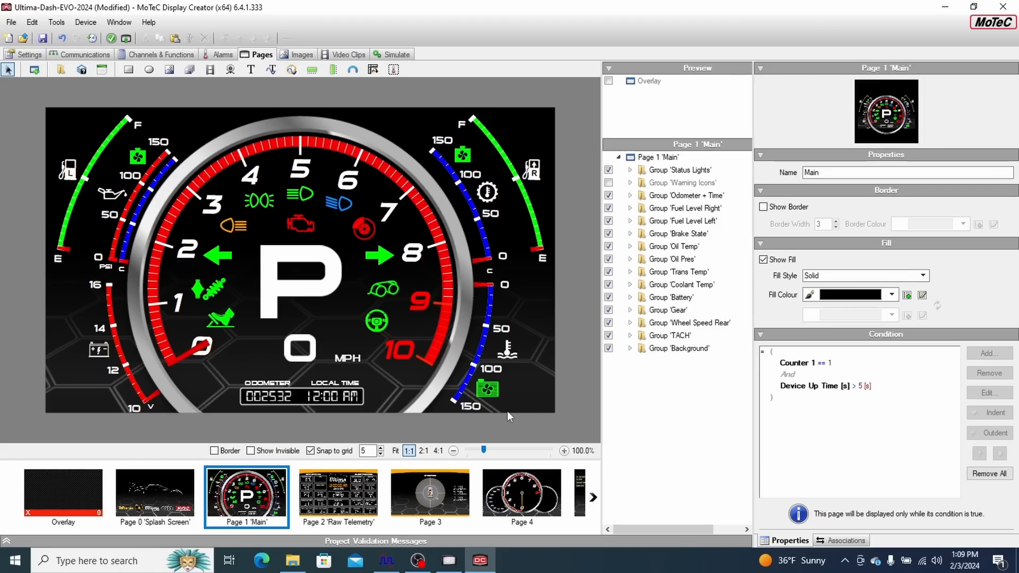
{"action": "left_click", "coordinate": [149, 495]}
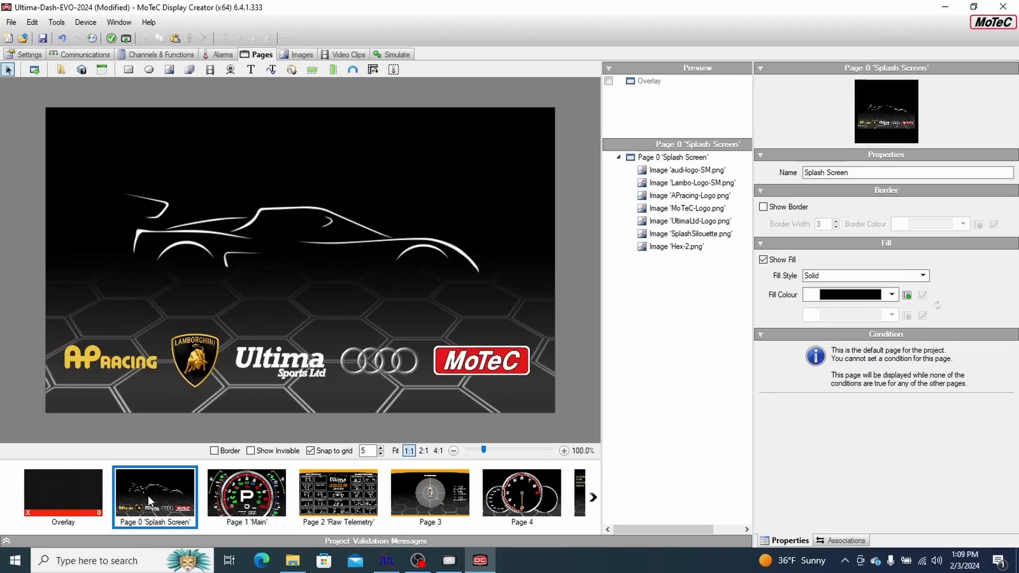
{"action": "left_click", "coordinate": [242, 503]}
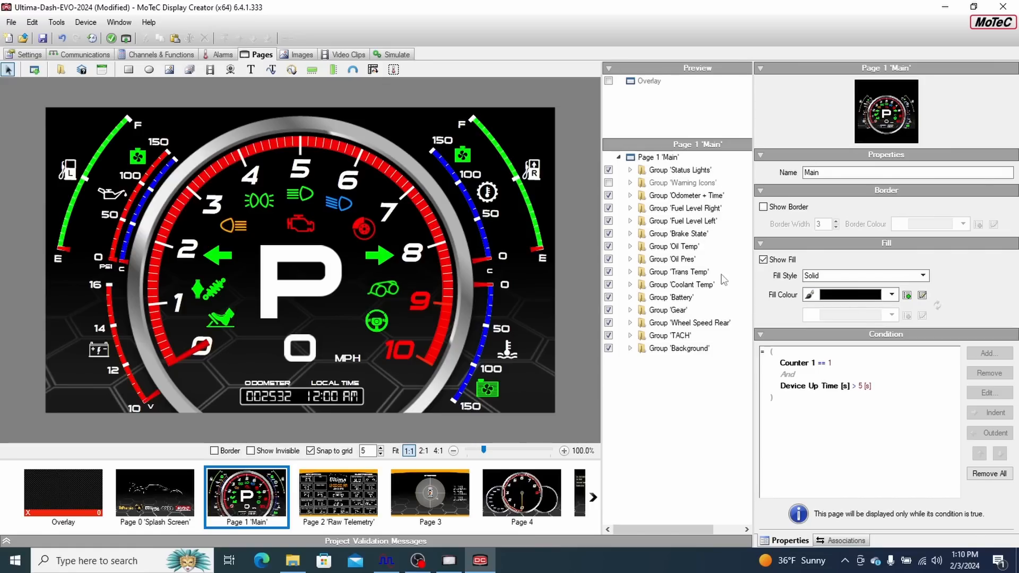
Examine the TACH group's ring image, Engine RPM circular gauge, needle and the label of its 1000 tick mark
{"action": "left_click", "coordinate": [631, 335]}
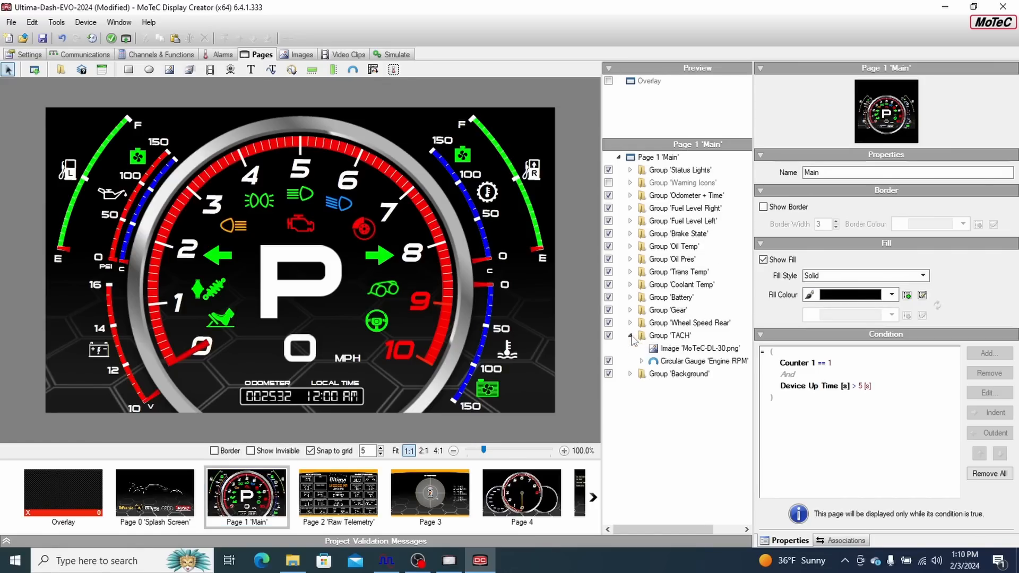
{"action": "left_click", "coordinate": [675, 350]}
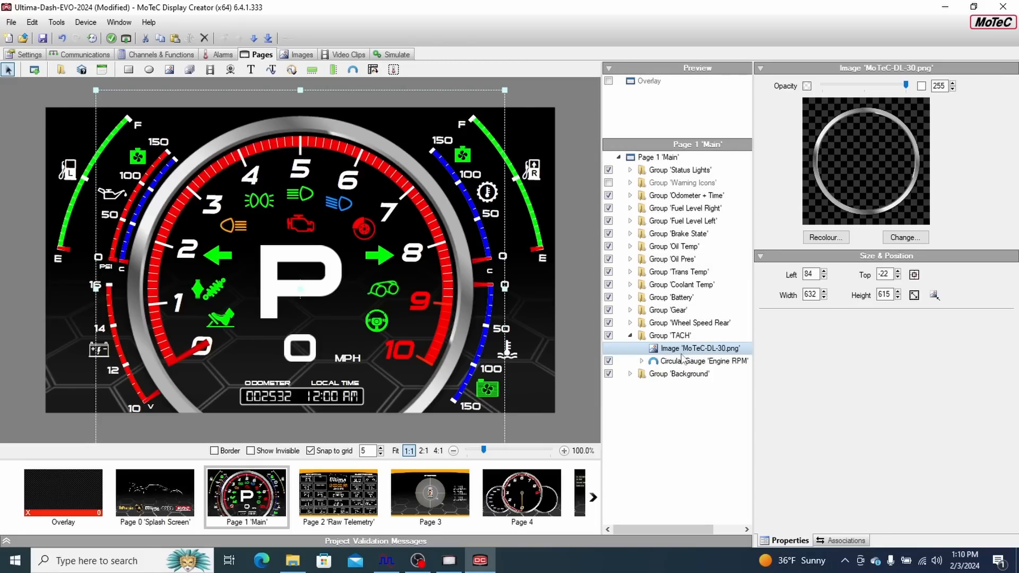
{"action": "left_click", "coordinate": [678, 362]}
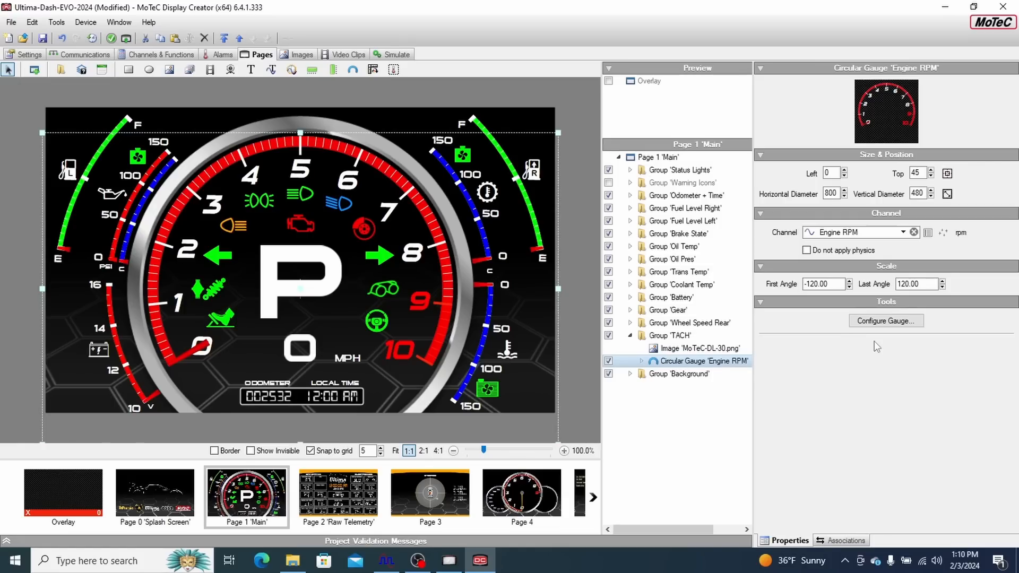
{"action": "left_click", "coordinate": [641, 361]}
{"action": "left_click", "coordinate": [685, 373]}
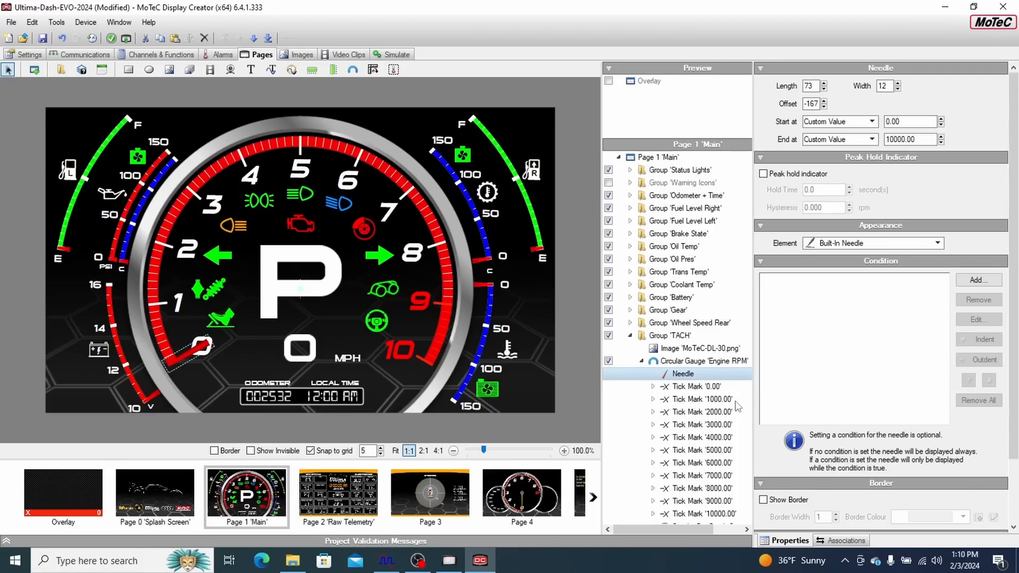
{"action": "left_click", "coordinate": [654, 400]}
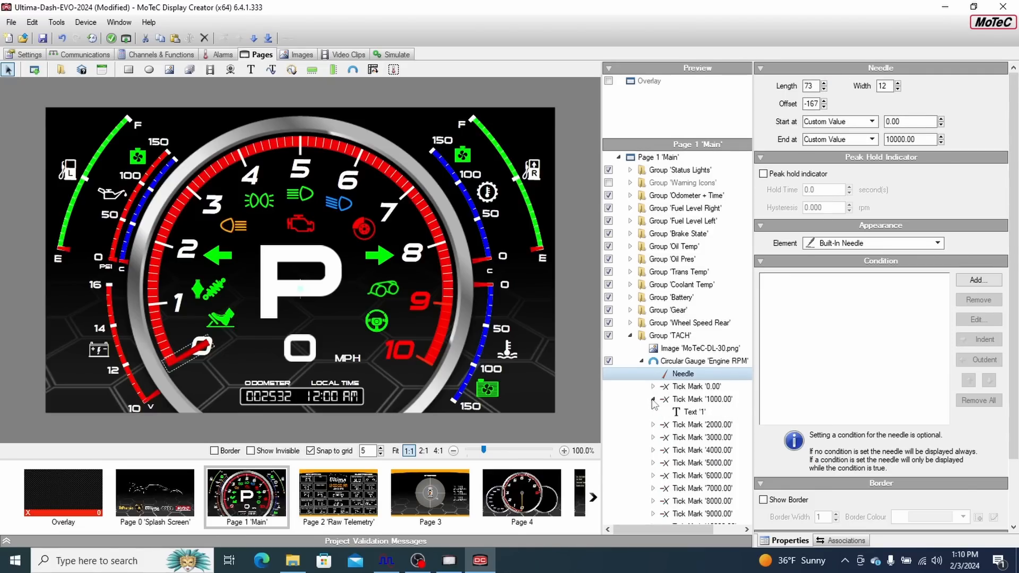
{"action": "left_click", "coordinate": [691, 414]}
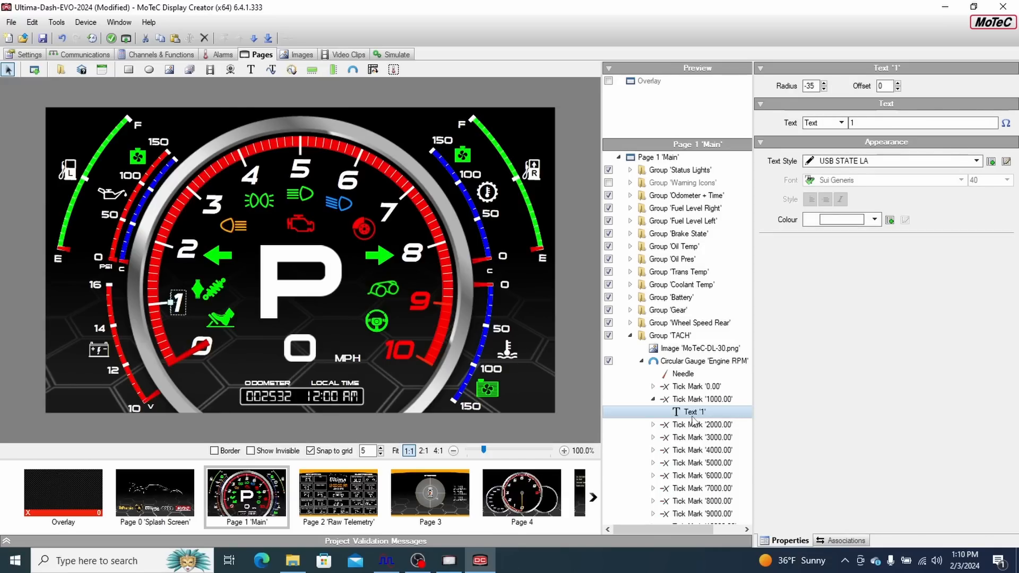
{"action": "left_click", "coordinate": [641, 361]}
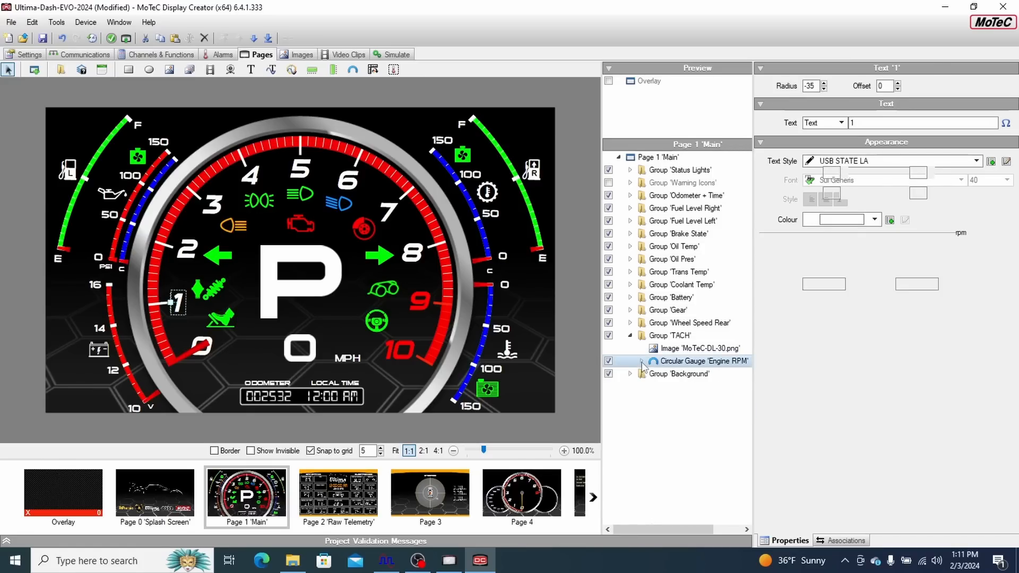
{"action": "left_click", "coordinate": [631, 335]}
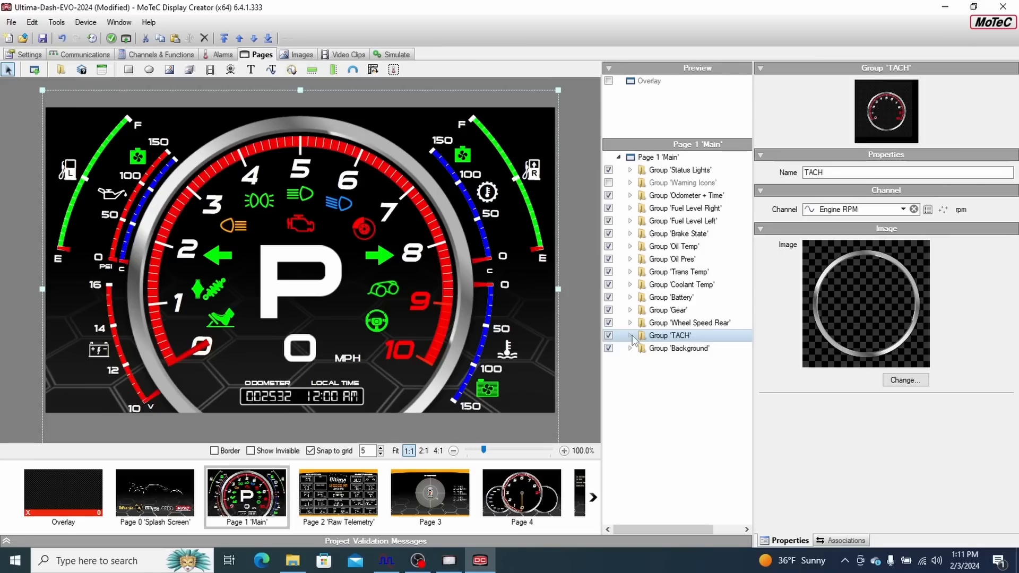
View the G-Force layout on Page 3 and the circular gauge layout on Page 4
{"action": "left_click", "coordinate": [438, 498]}
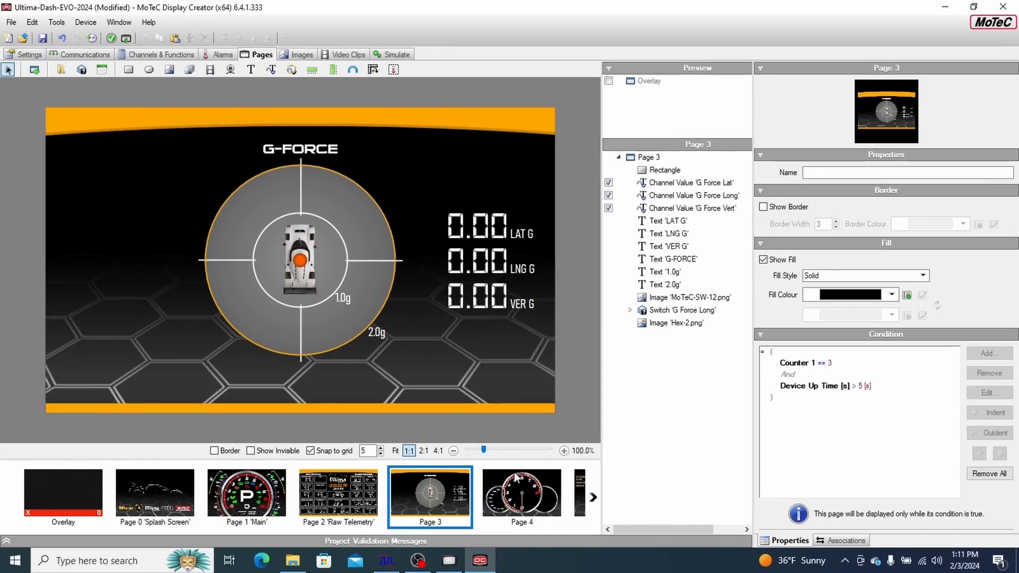
{"action": "left_click", "coordinate": [513, 495]}
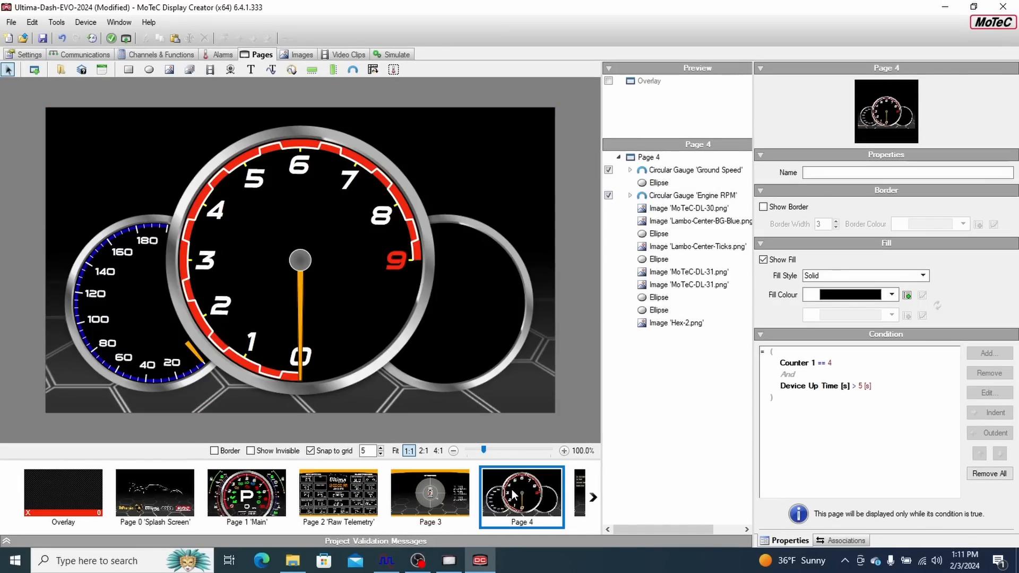
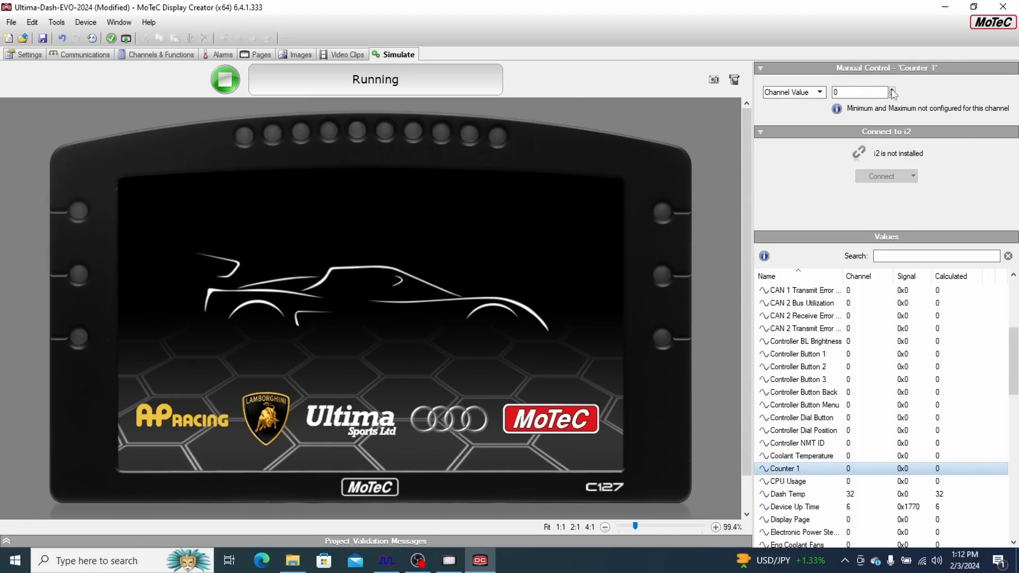
In the running simulation, set Counter 1 to 1 and raise Engine RPM to about 2137 rpm
{"action": "left_click", "coordinate": [893, 90]}
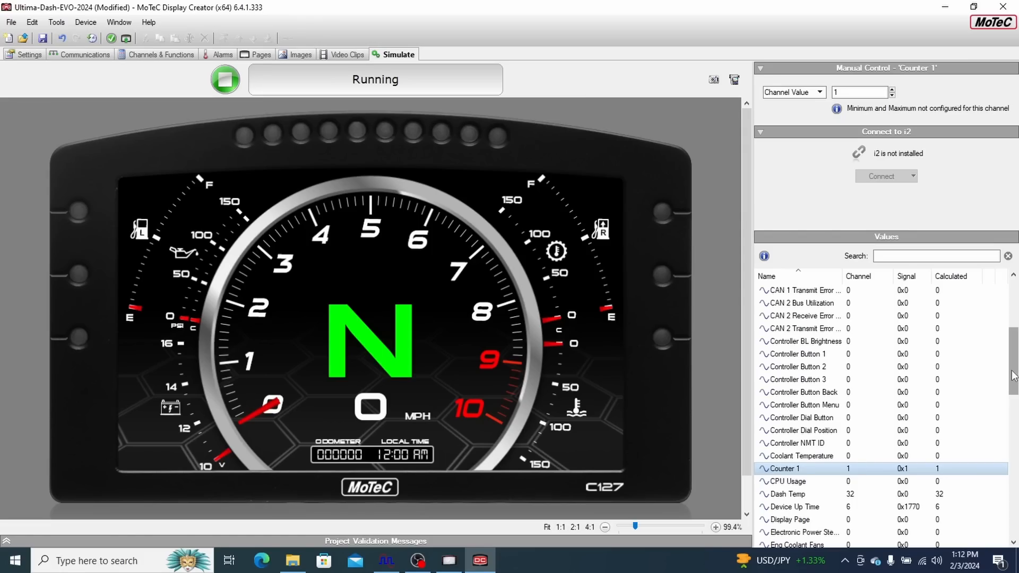
{"action": "left_click_drag", "start_coordinate": [1013, 377], "coordinate": [1014, 401]}
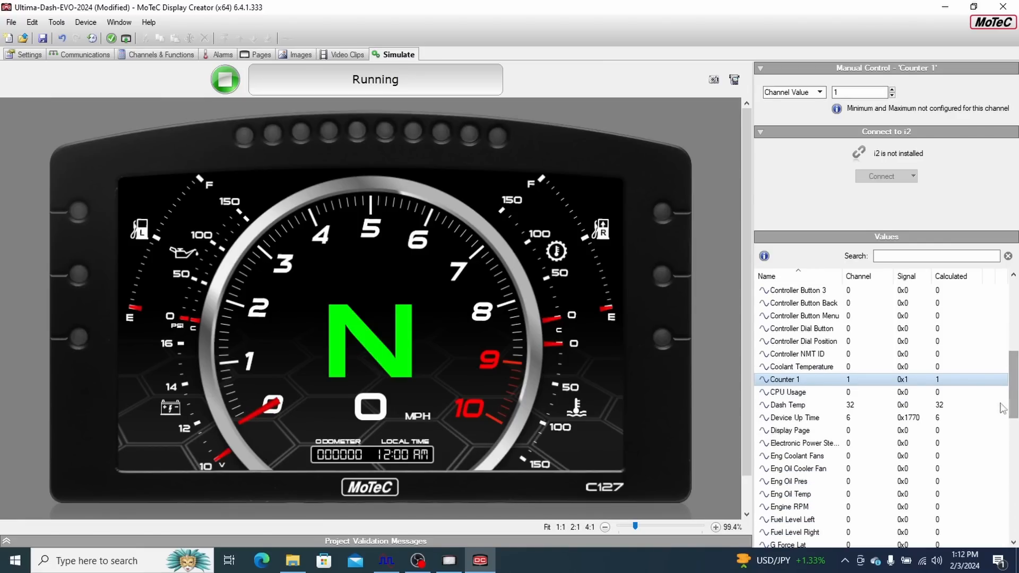
{"action": "left_click", "coordinate": [812, 506]}
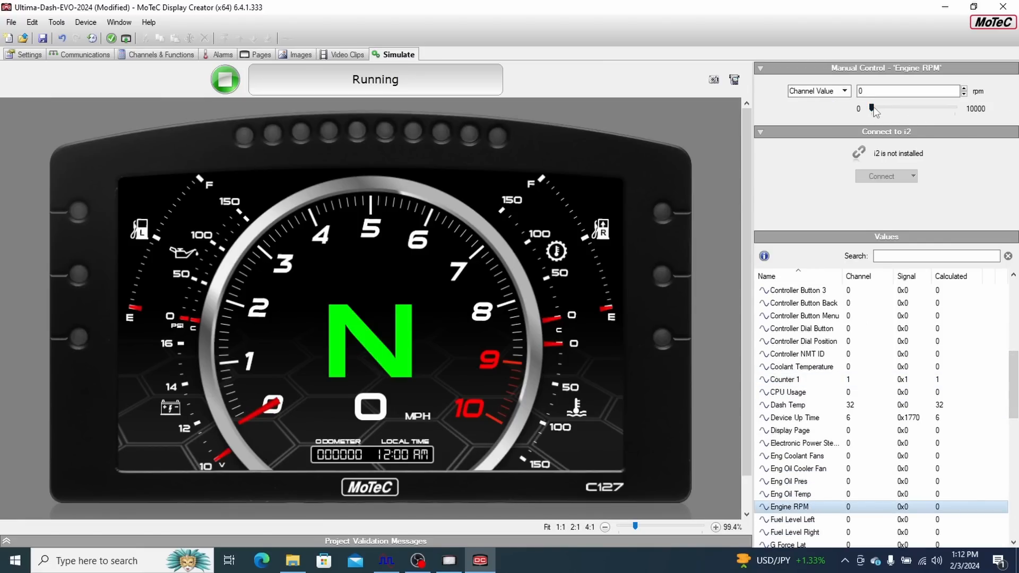
{"action": "left_click_drag", "start_coordinate": [872, 108], "coordinate": [890, 108]}
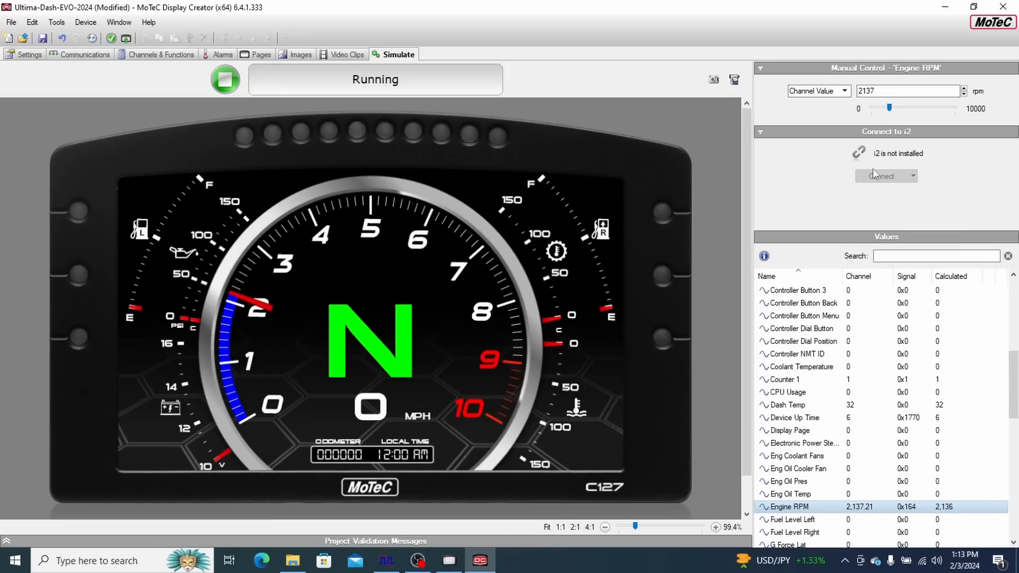
Vary the simulated Coolant Temperature between about 94, 66 and 107 °C, and raise Eng Oil Temp to about 116 °C
{"action": "left_click", "coordinate": [815, 365]}
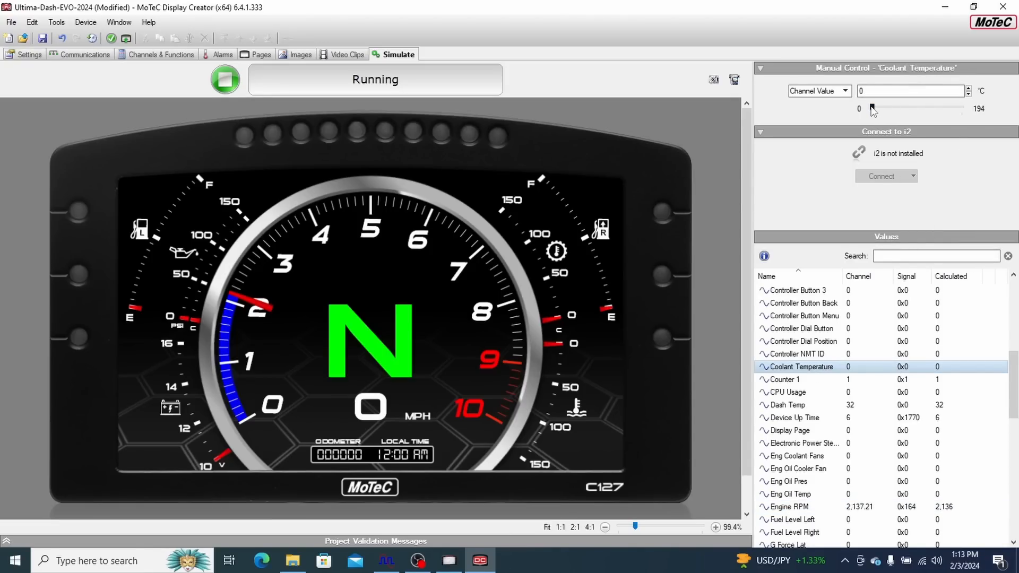
{"action": "left_click_drag", "start_coordinate": [872, 110], "coordinate": [912, 109]}
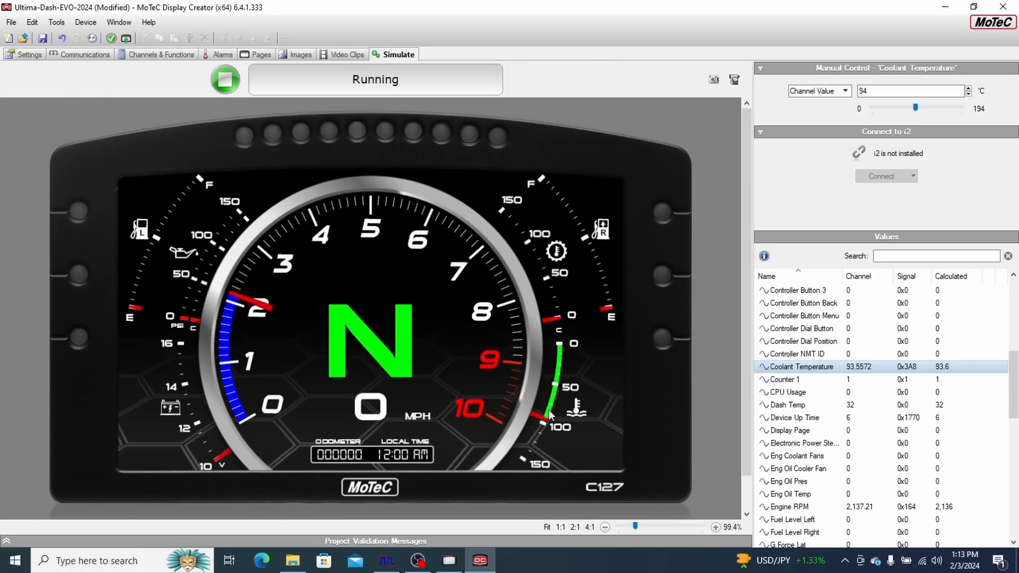
{"action": "left_click_drag", "start_coordinate": [915, 109], "coordinate": [904, 110]}
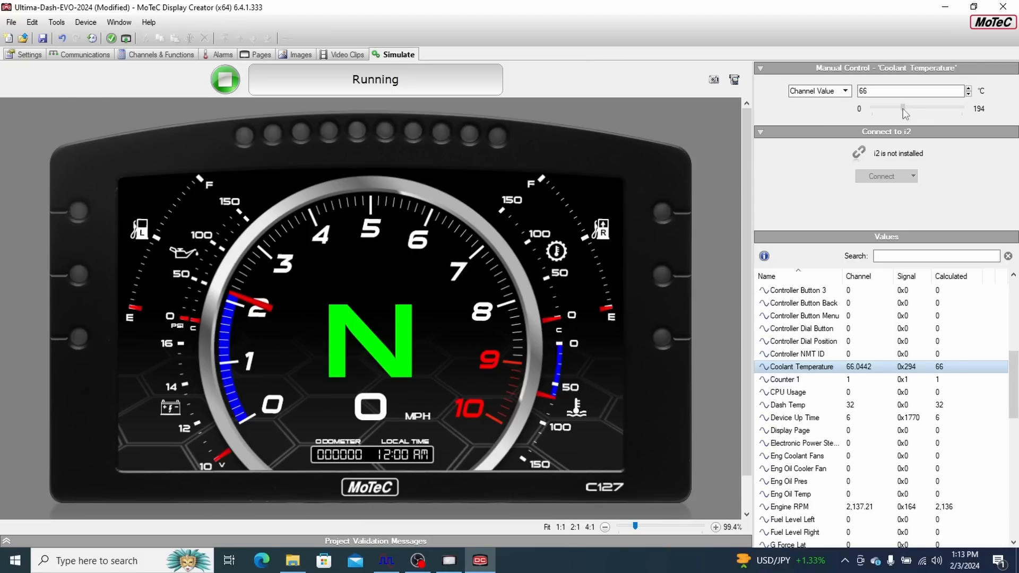
{"action": "left_click_drag", "start_coordinate": [903, 108], "coordinate": [922, 109]}
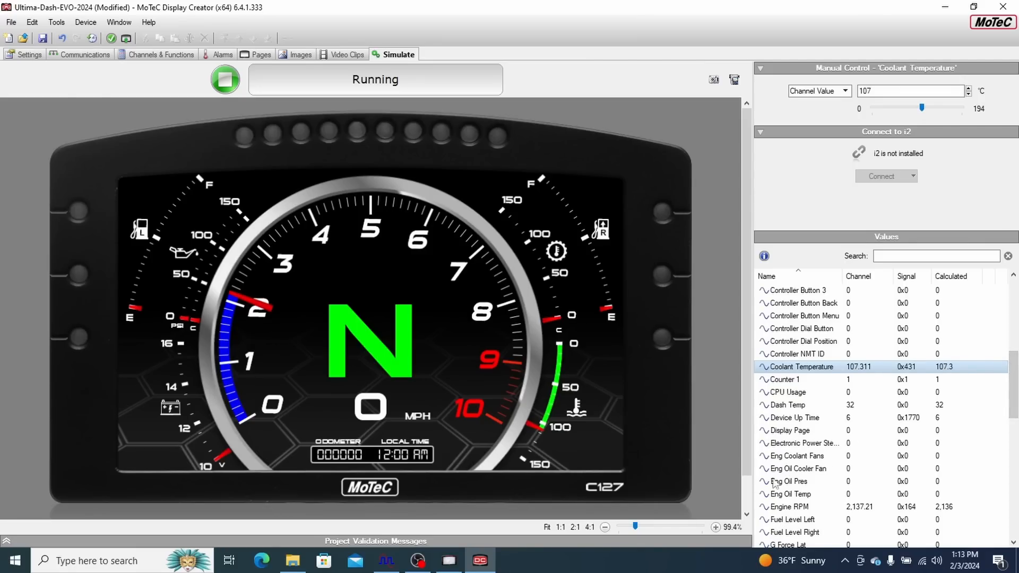
{"action": "left_click", "coordinate": [783, 494]}
{"action": "left_click_drag", "start_coordinate": [872, 108], "coordinate": [925, 92]}
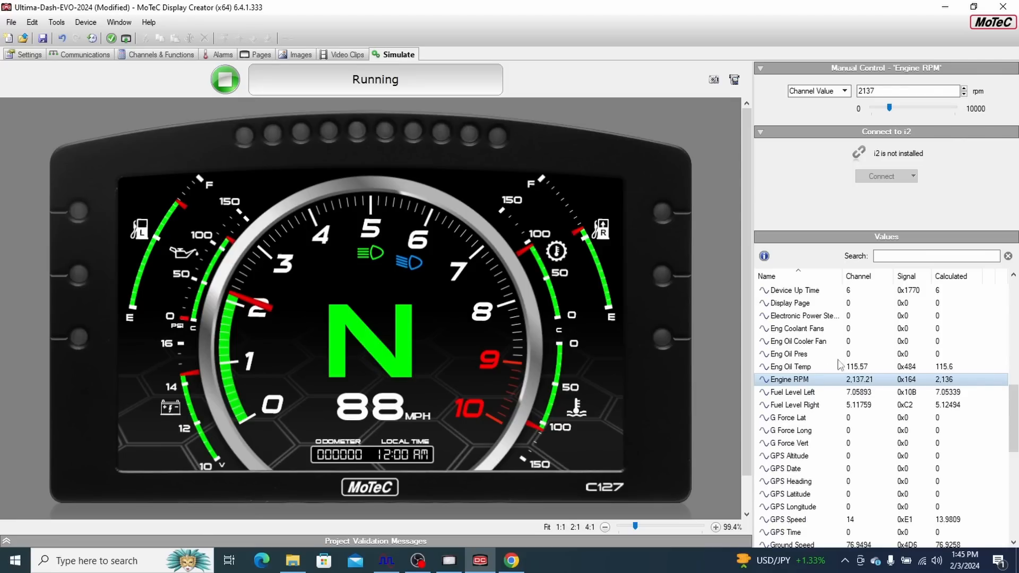
Sweep the simulated Engine RPM up to about 7938 rpm and back down
{"action": "left_click_drag", "start_coordinate": [894, 111], "coordinate": [938, 108]}
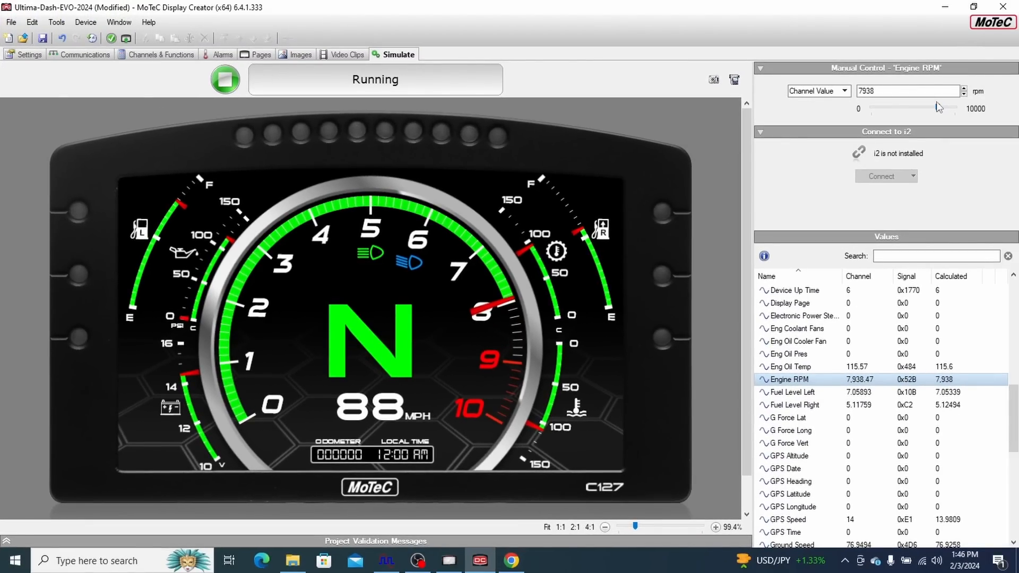
{"action": "left_click_drag", "start_coordinate": [938, 108], "coordinate": [915, 113]}
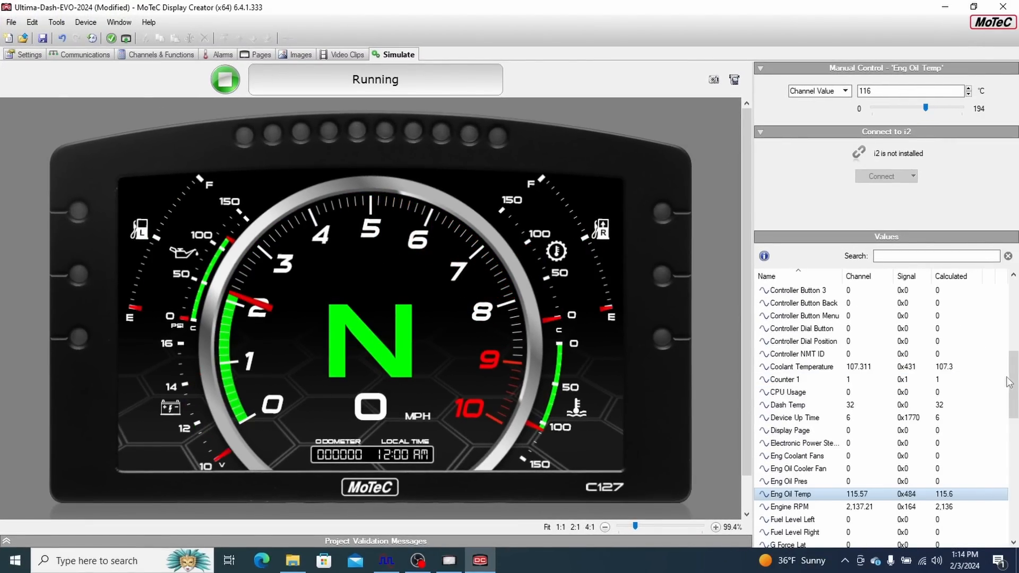
Raise the simulated Transmission Temperature to about 95 °C
{"action": "left_click_drag", "start_coordinate": [1014, 386], "coordinate": [1016, 499]}
{"action": "left_click", "coordinate": [834, 457]}
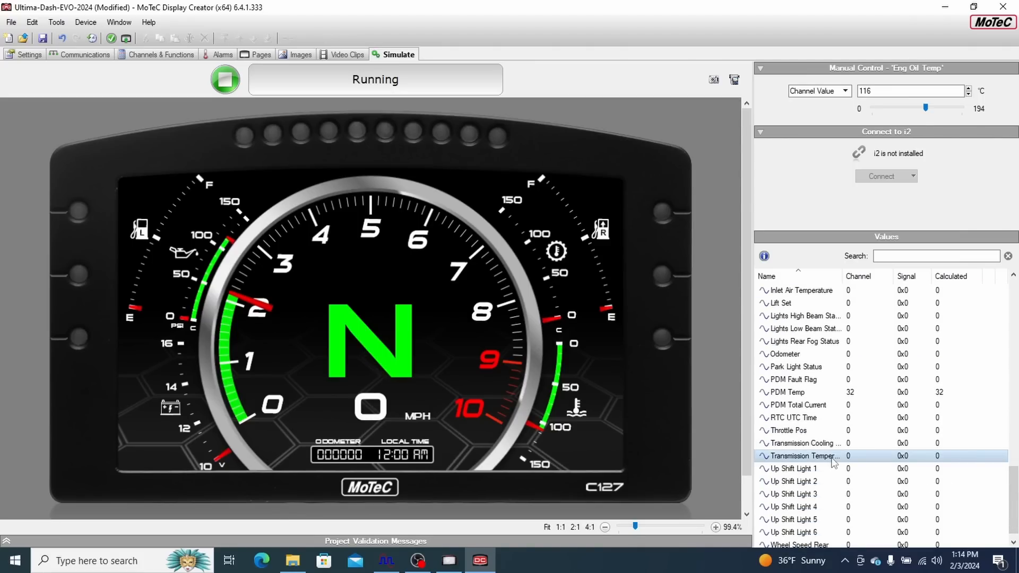
{"action": "left_click_drag", "start_coordinate": [871, 108], "coordinate": [927, 100]}
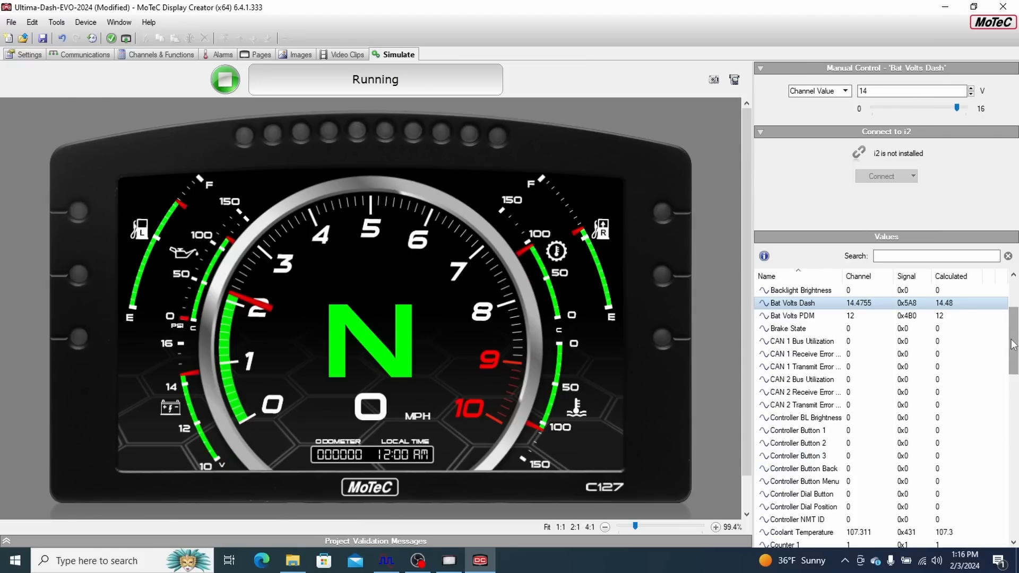
Search the simulated channels for "spee" and set Wheel Speed Rear to 88 mph
{"action": "left_click_drag", "start_coordinate": [1012, 276], "coordinate": [1011, 482]}
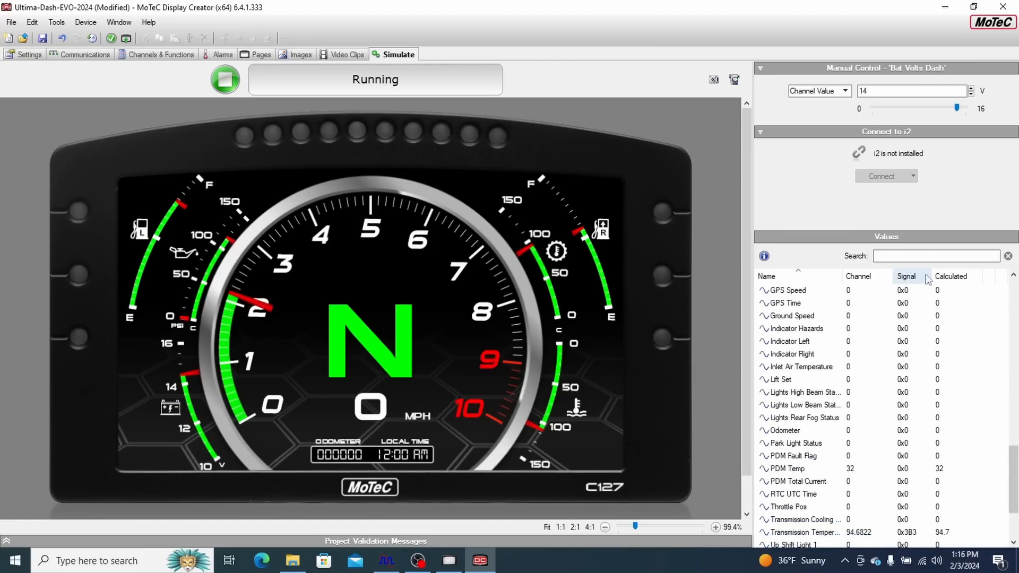
{"action": "left_click", "coordinate": [919, 256]}
{"action": "type", "text": "spee"}
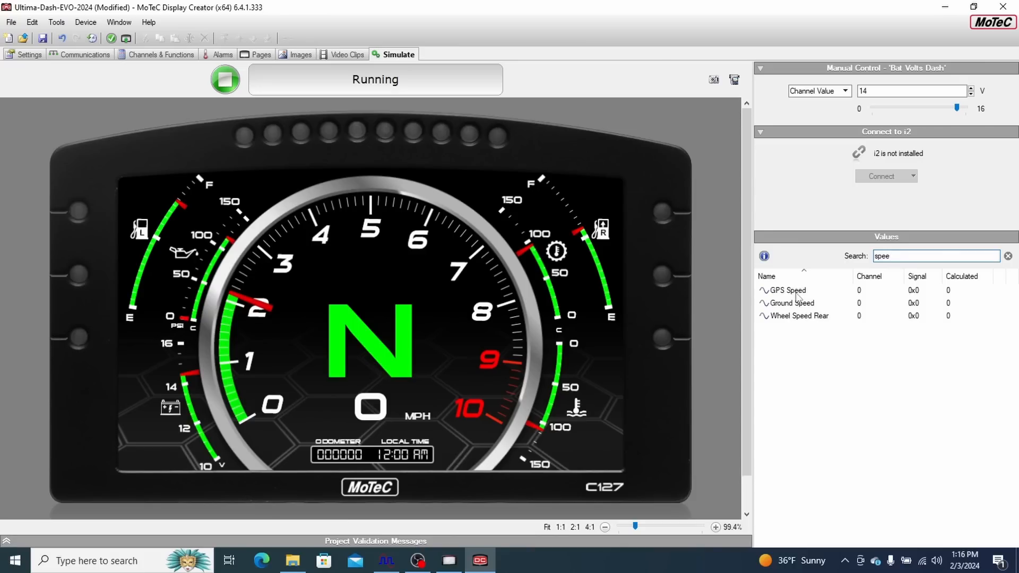
{"action": "left_click", "coordinate": [799, 315]}
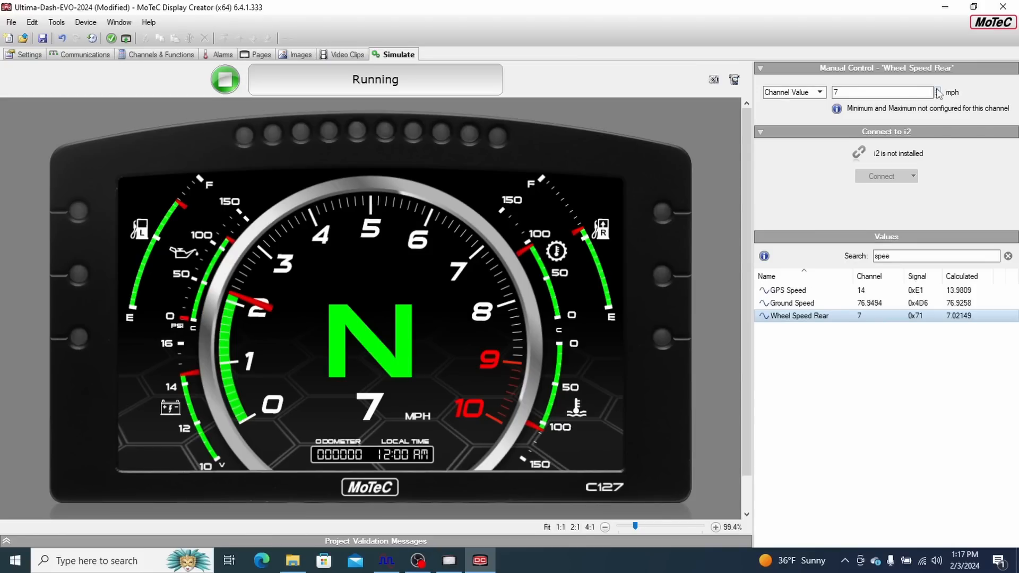
{"action": "left_click", "coordinate": [937, 90]}
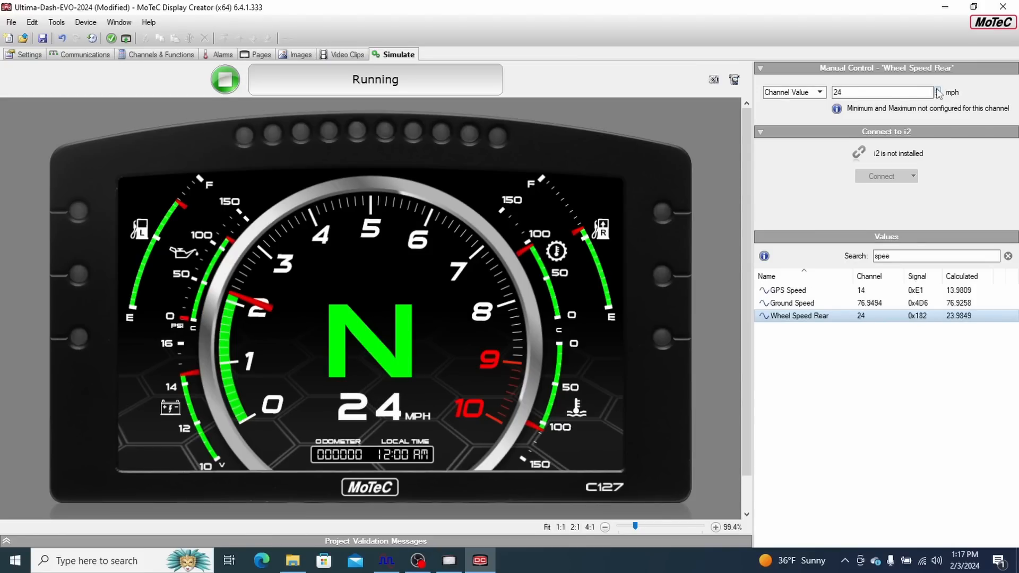
{"action": "double_click", "coordinate": [878, 93]}
{"action": "type", "text": "88"}
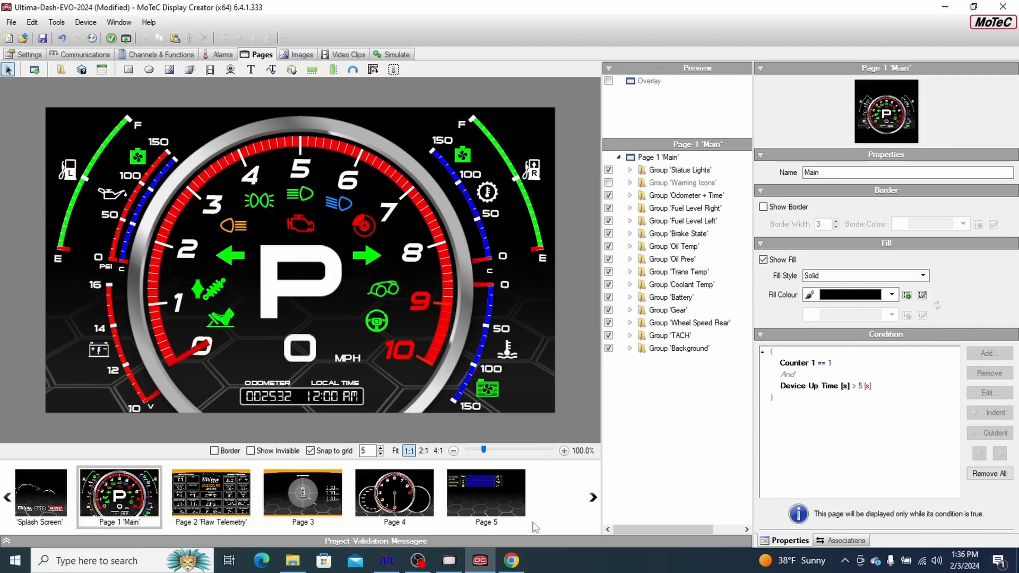
Switch to Chrome and examine the MoTeC01, MoTeC02 and MoTeC03 icon font cheat sheets on the Display Creator product page
{"action": "left_click", "coordinate": [512, 561]}
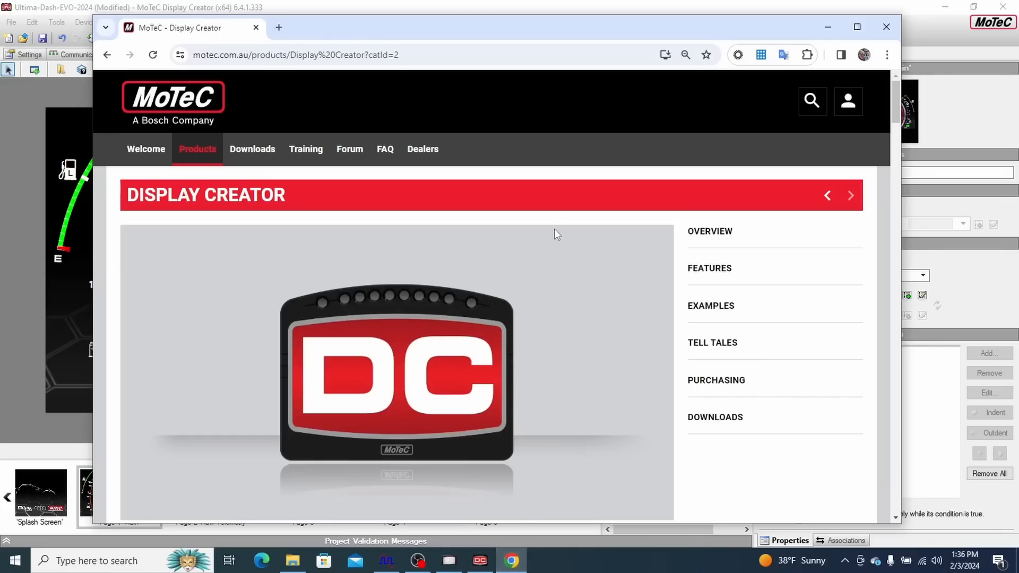
{"action": "left_click", "coordinate": [857, 26]}
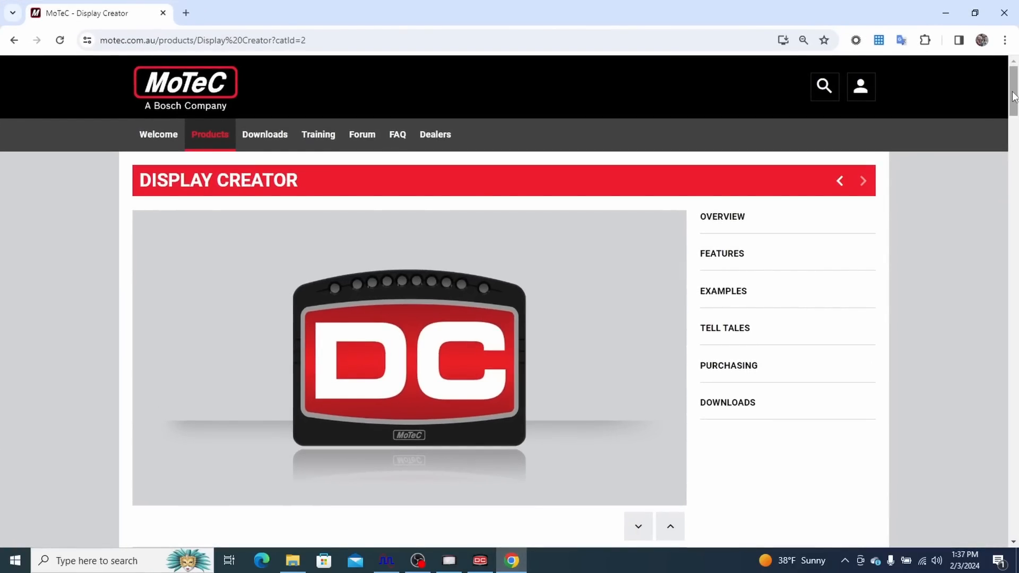
{"action": "left_click_drag", "start_coordinate": [1013, 94], "coordinate": [1015, 409]}
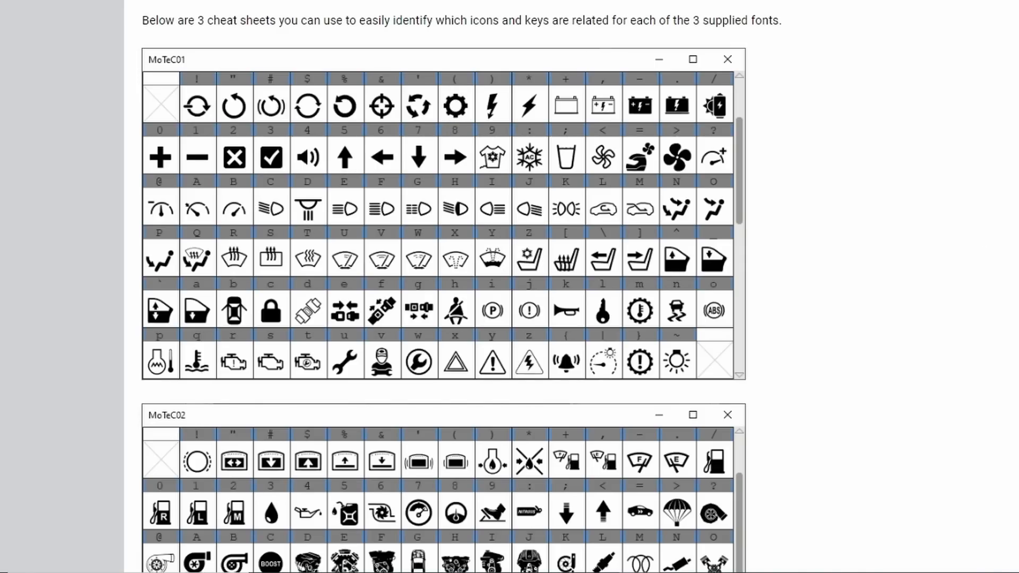
{"action": "scroll", "coordinate": [461, 287], "scroll_direction": "up", "scroll_amount": 1}
{"action": "scroll", "coordinate": [461, 287], "scroll_direction": "down", "scroll_amount": 1}
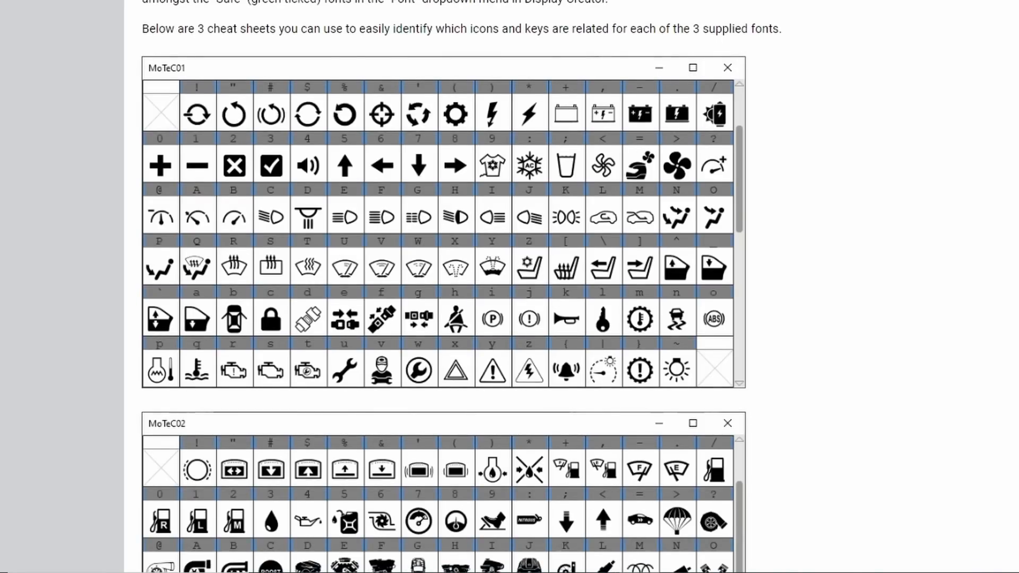
{"action": "scroll", "coordinate": [461, 287], "scroll_direction": "down", "scroll_amount": 5}
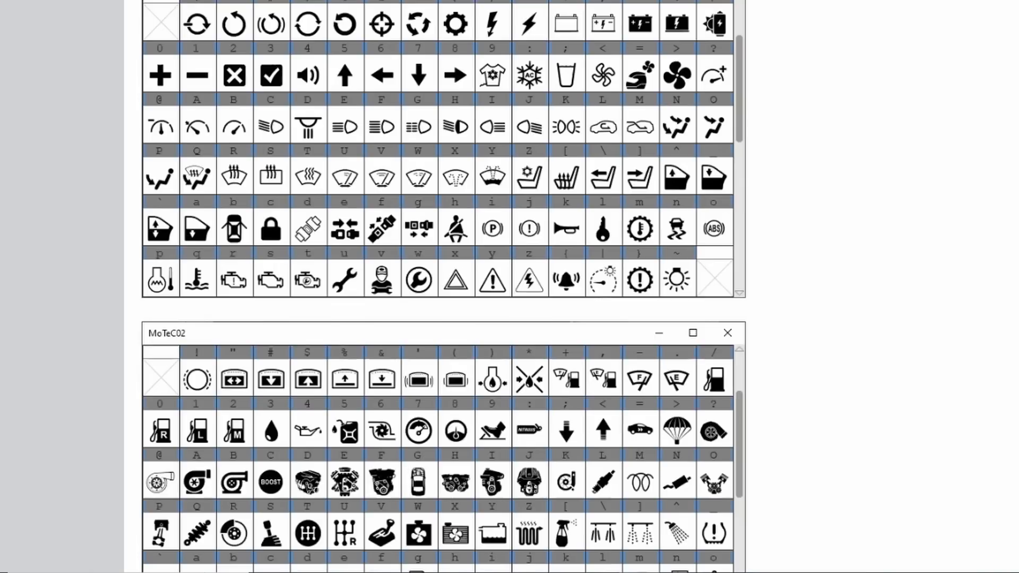
{"action": "scroll", "coordinate": [461, 287], "scroll_direction": "down", "scroll_amount": 5}
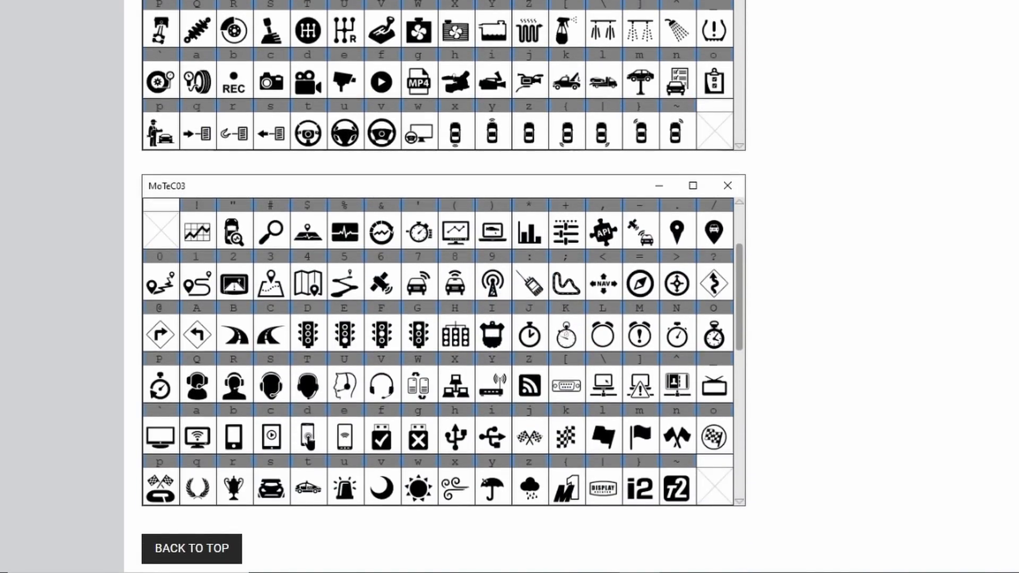
{"action": "scroll", "coordinate": [461, 287], "scroll_direction": "down", "scroll_amount": 1}
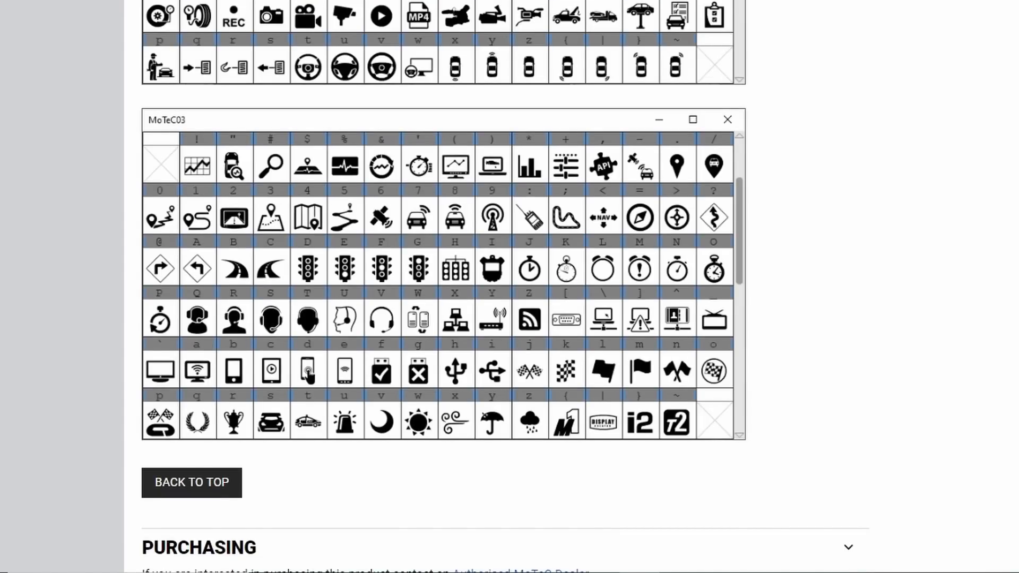
{"action": "left_click_drag", "start_coordinate": [1012, 447], "coordinate": [998, 403]}
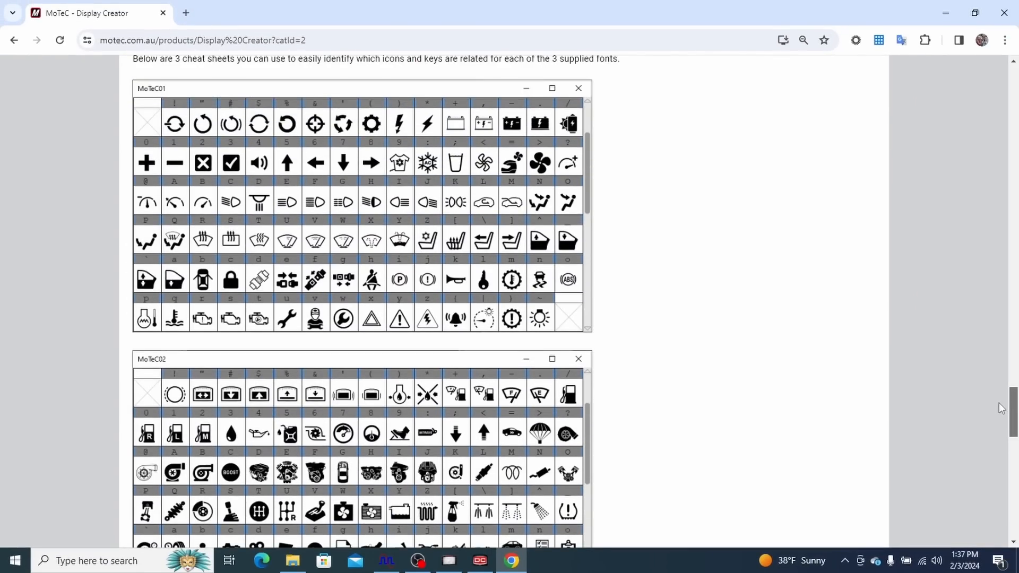
Back in Display Creator, select the Parking Lights switch's text 'K' in the Status Lights group and compare it with the browser's MoTeC01 cheat sheet
{"action": "left_click", "coordinate": [945, 13]}
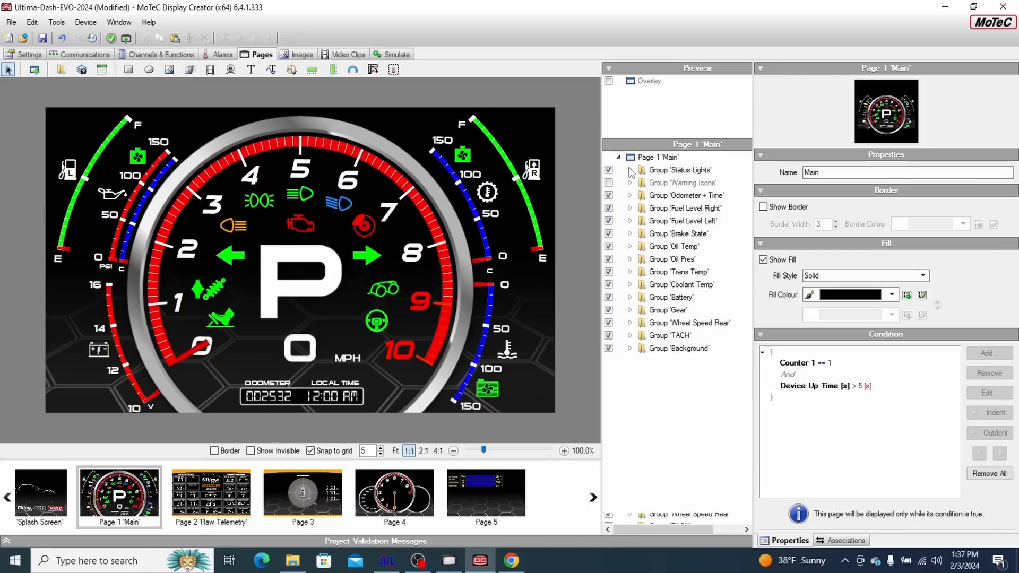
{"action": "left_click", "coordinate": [630, 170]}
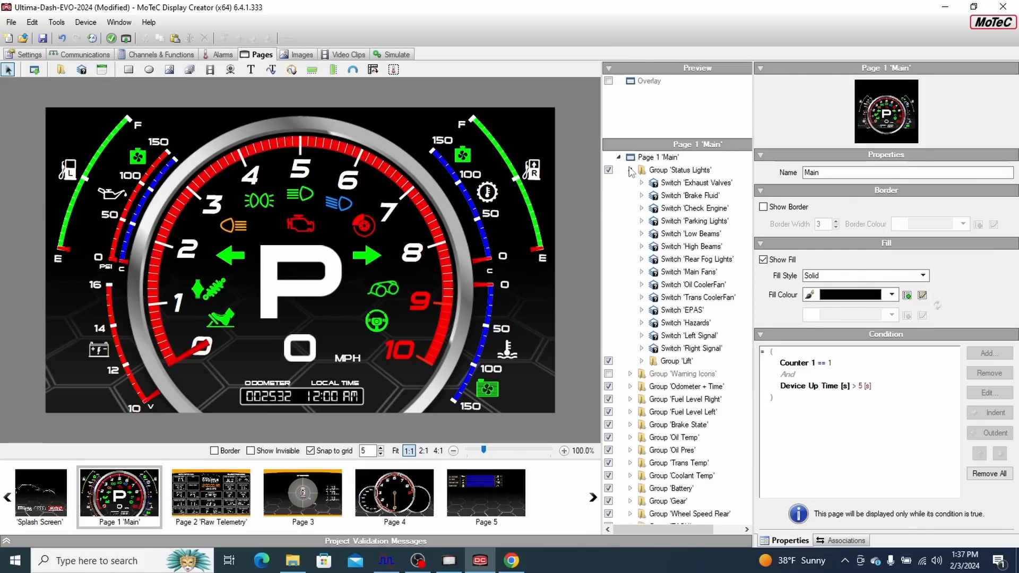
{"action": "left_click", "coordinate": [641, 221]}
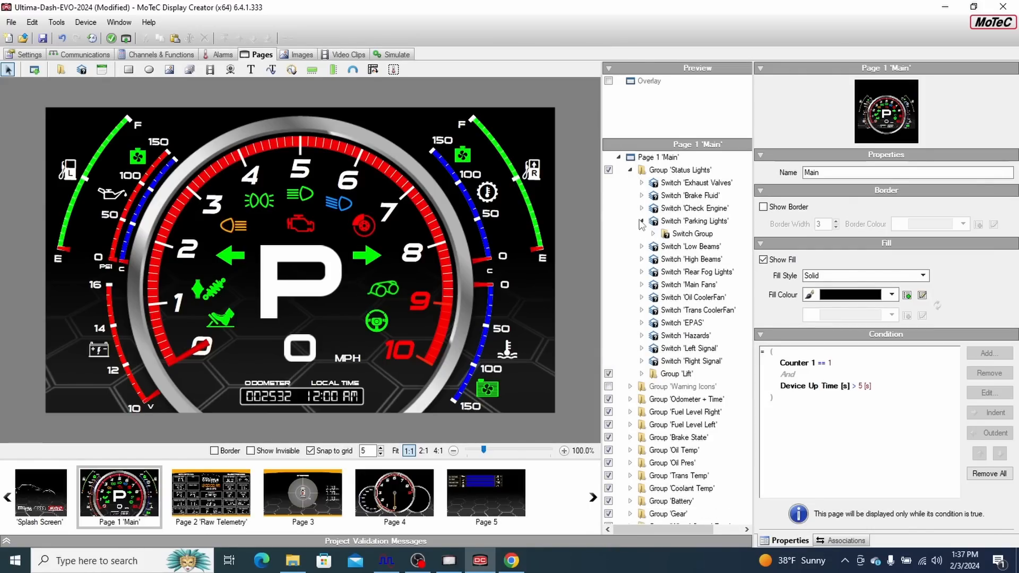
{"action": "left_click", "coordinate": [653, 234]}
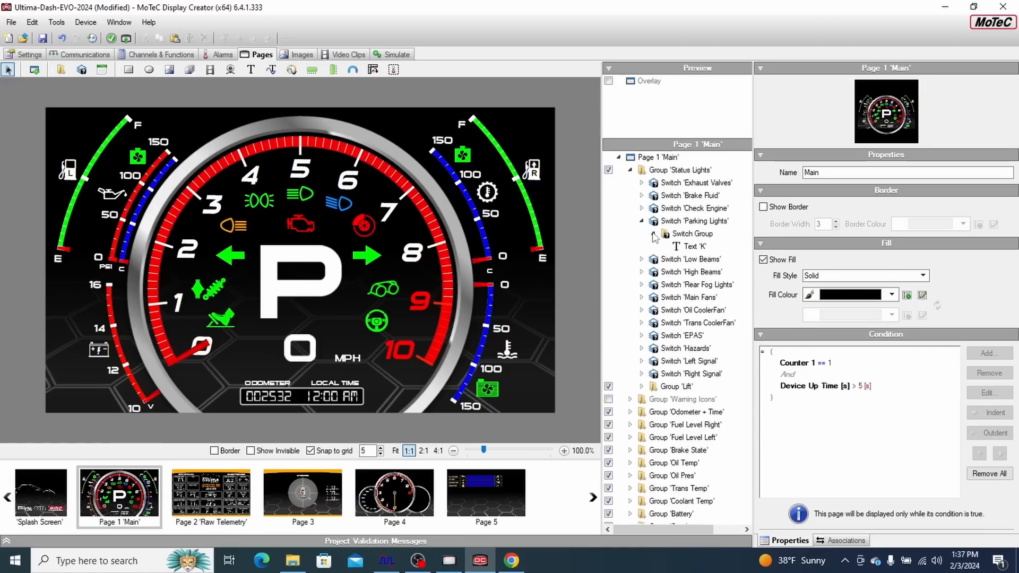
{"action": "left_click", "coordinate": [692, 248]}
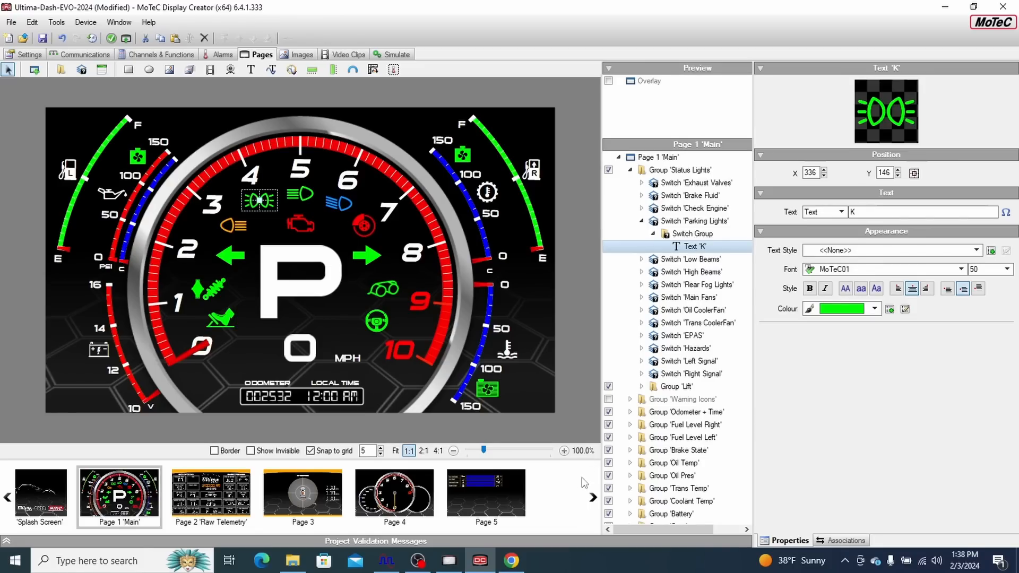
{"action": "left_click", "coordinate": [510, 561]}
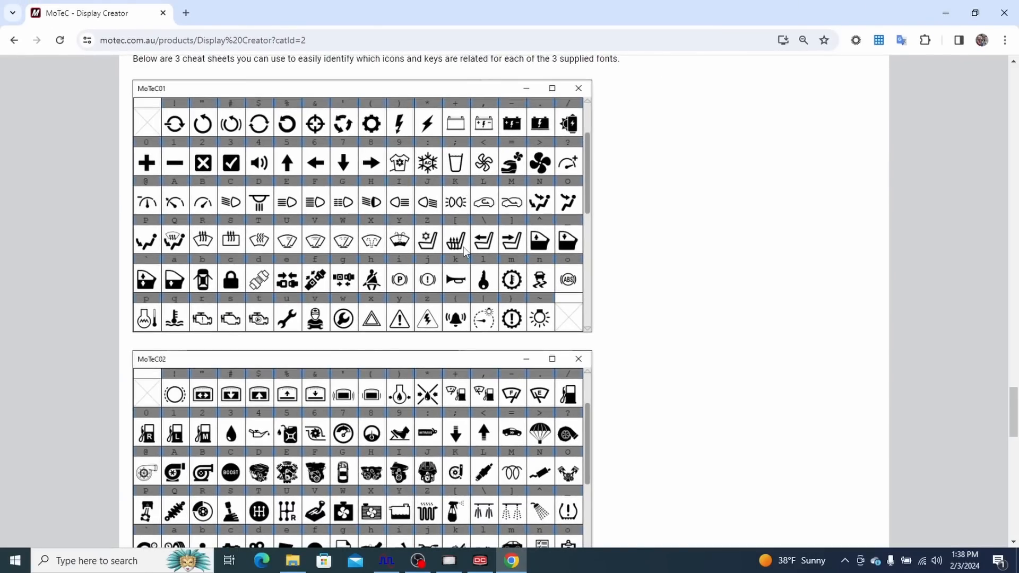
{"action": "left_click", "coordinate": [945, 12]}
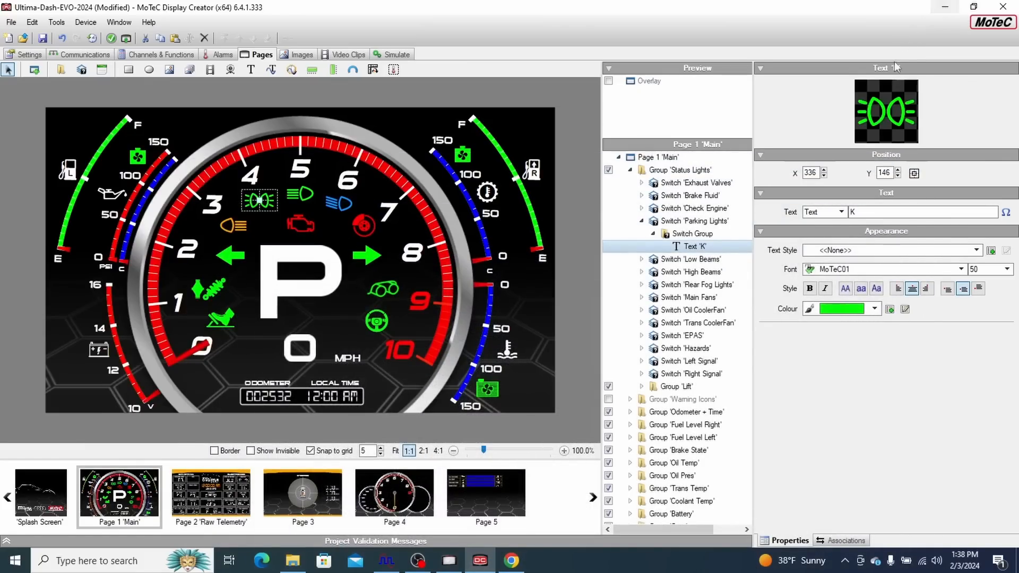
Try font sizes 100 and 400 on the parking lights icon and restore its size to 50
{"action": "left_click", "coordinate": [1006, 270]}
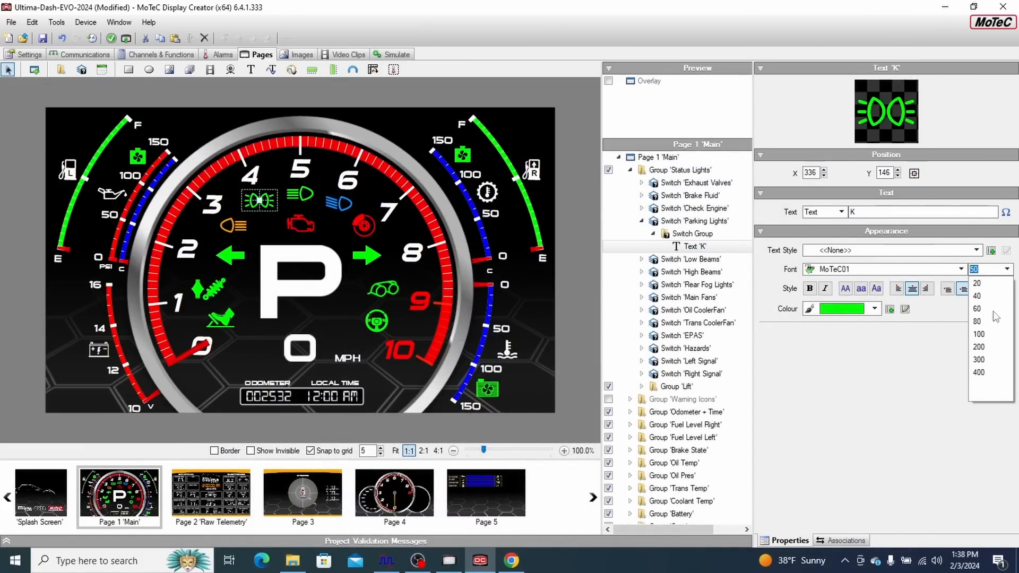
{"action": "left_click", "coordinate": [982, 334]}
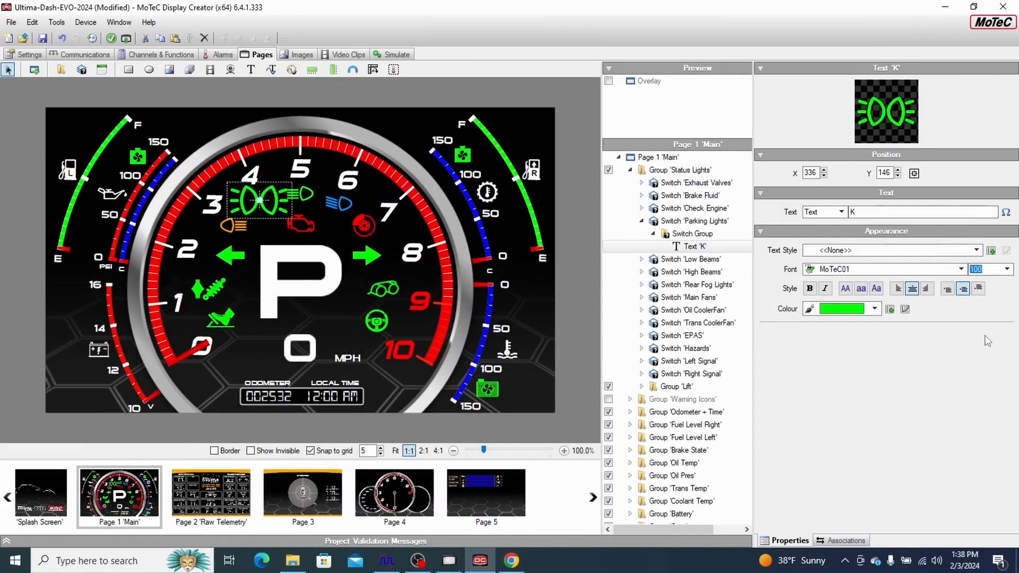
{"action": "left_click", "coordinate": [1007, 270]}
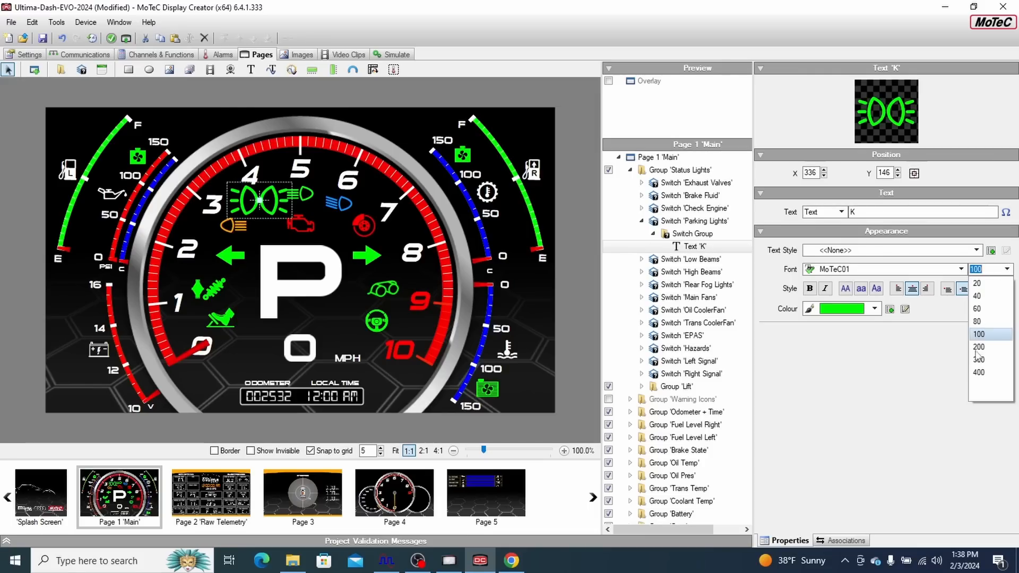
{"action": "left_click", "coordinate": [977, 372]}
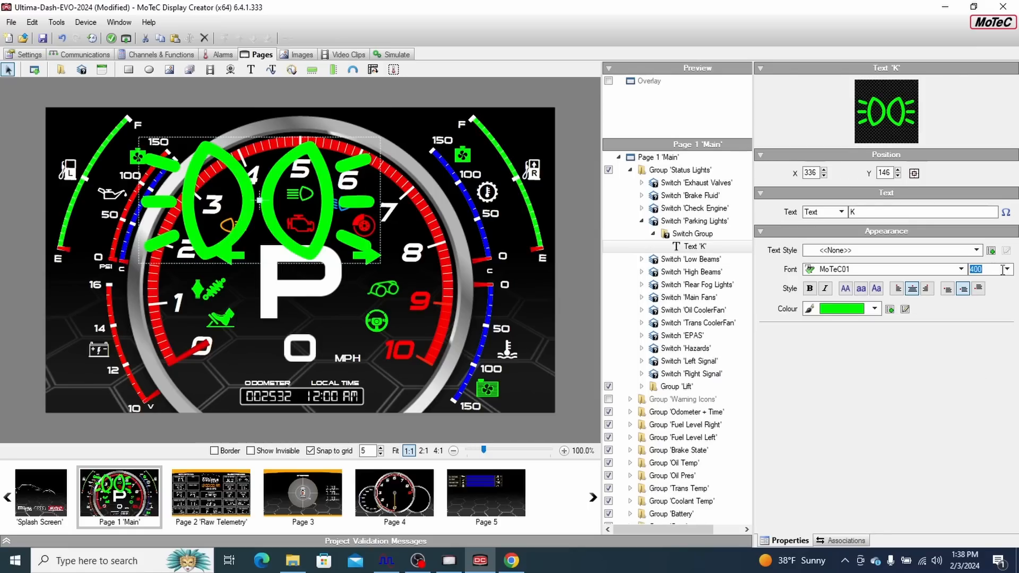
{"action": "type", "text": "50"}
{"action": "key", "text": "Return"}
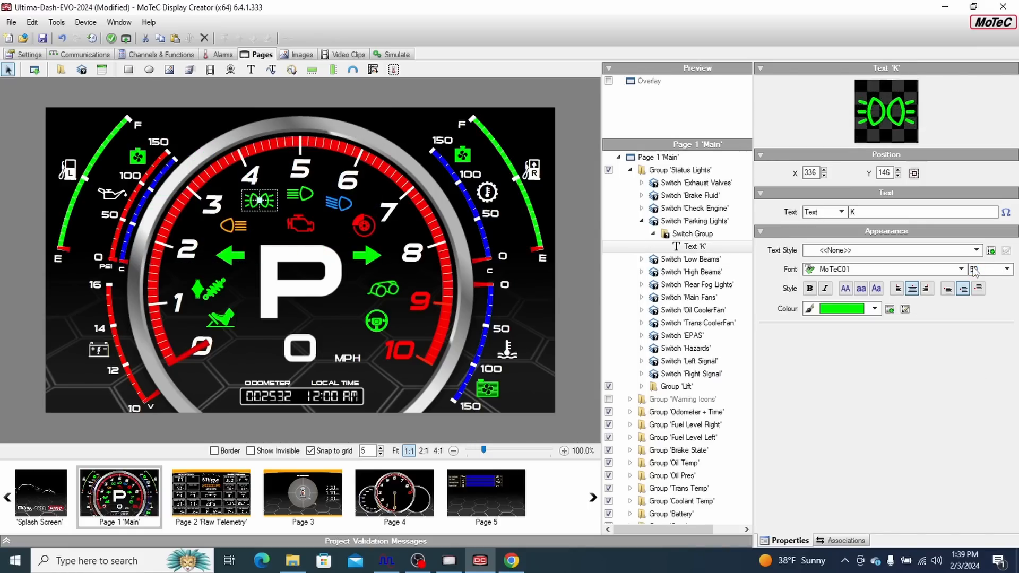
{"action": "left_click", "coordinate": [588, 307]}
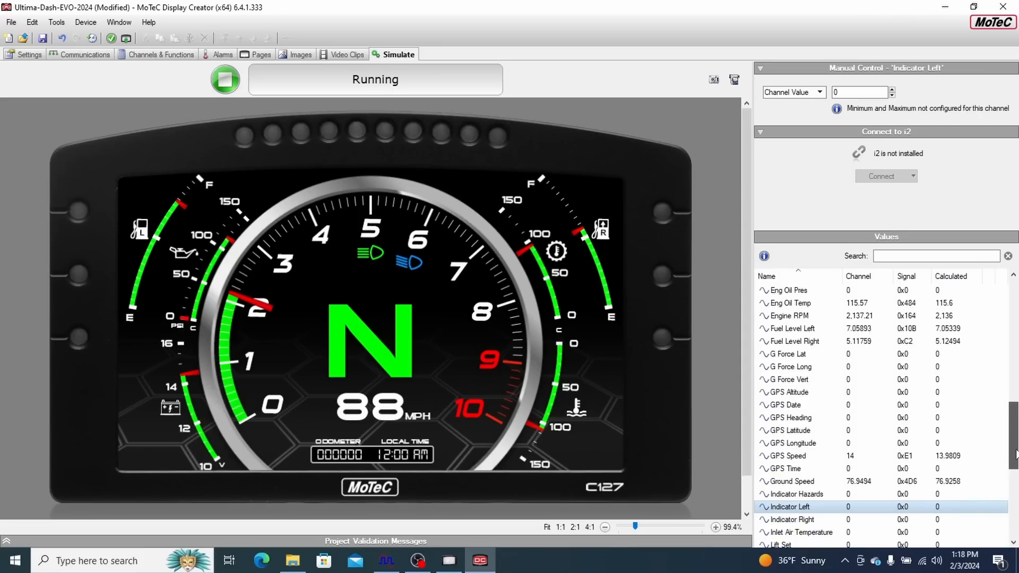
In the running simulation, set Counter 1 to 2 to display the raw telemetry page
{"action": "scroll", "coordinate": [1014, 472], "scroll_direction": "down", "scroll_amount": 1}
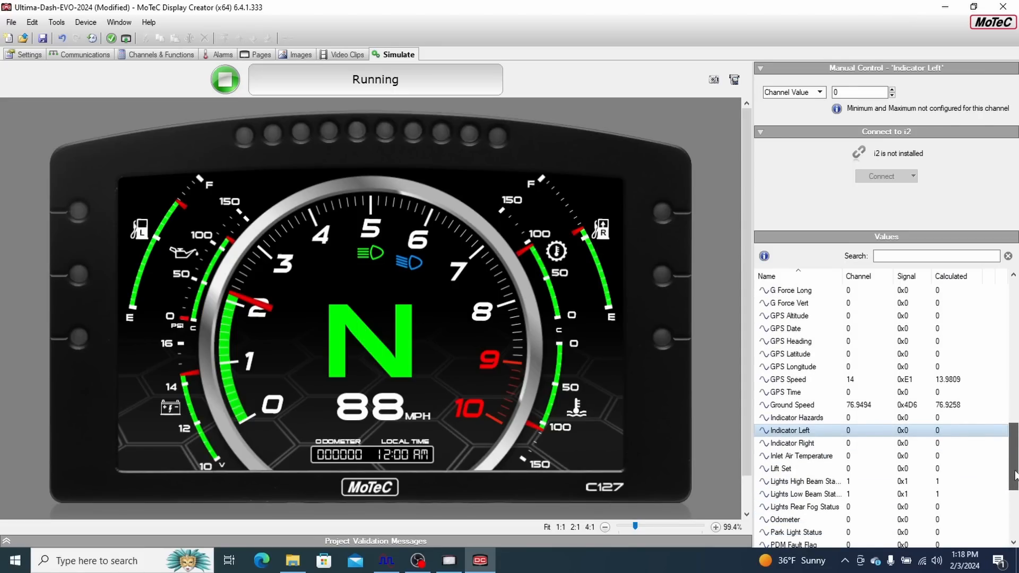
{"action": "scroll", "coordinate": [1011, 475], "scroll_direction": "down", "scroll_amount": 1}
{"action": "scroll", "coordinate": [1010, 477], "scroll_direction": "up", "scroll_amount": 1}
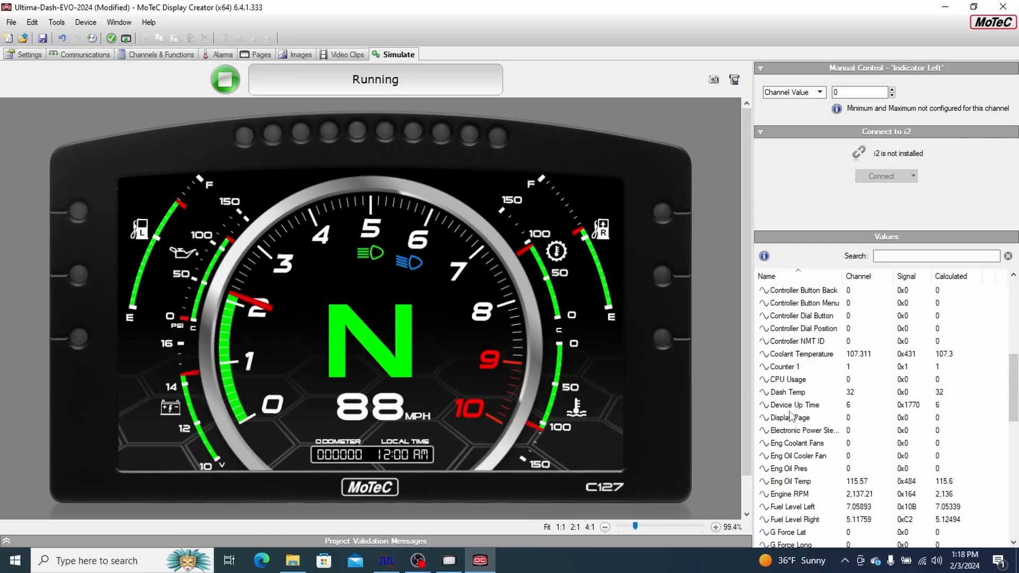
{"action": "left_click", "coordinate": [786, 369]}
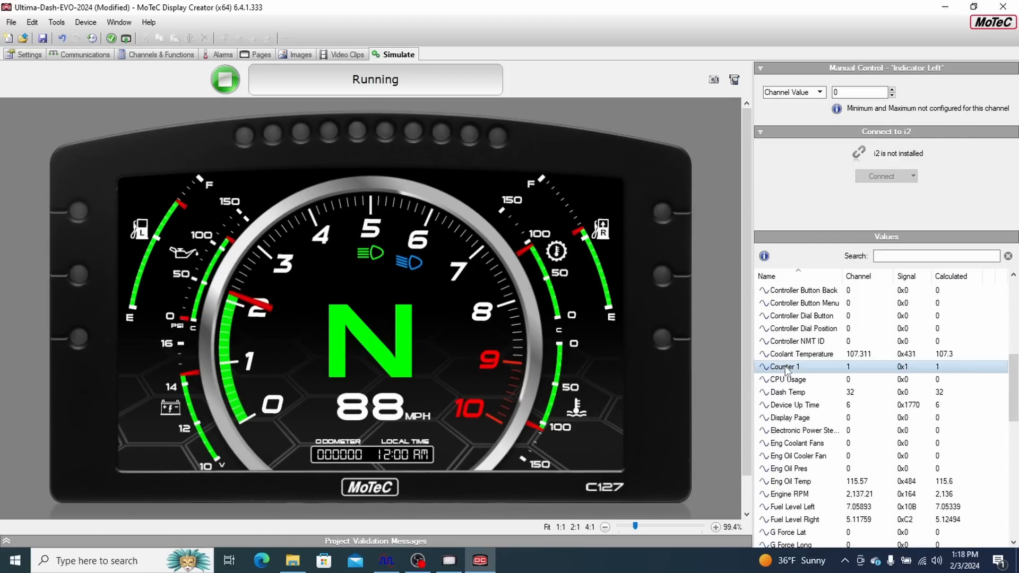
{"action": "left_click", "coordinate": [892, 90]}
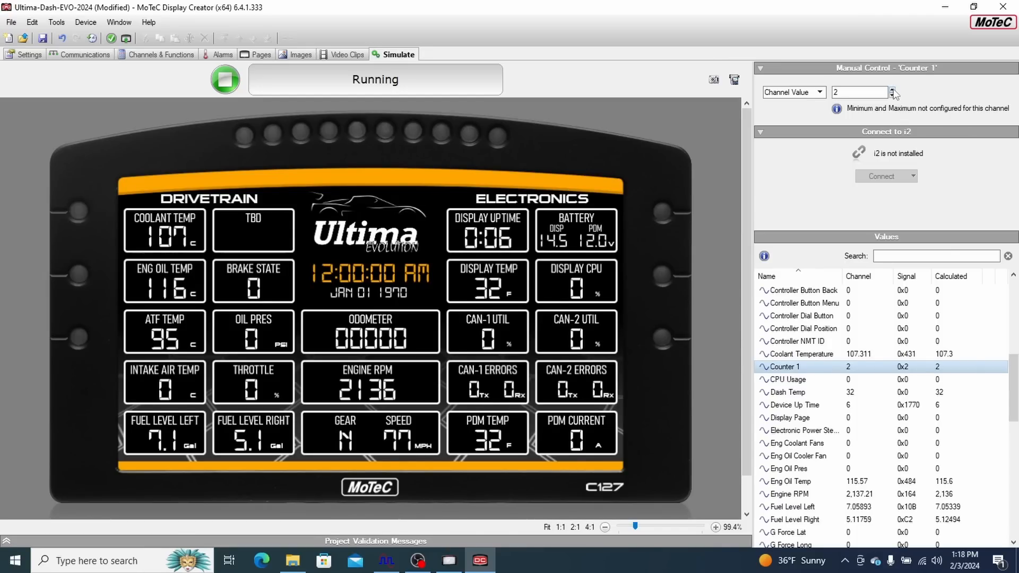